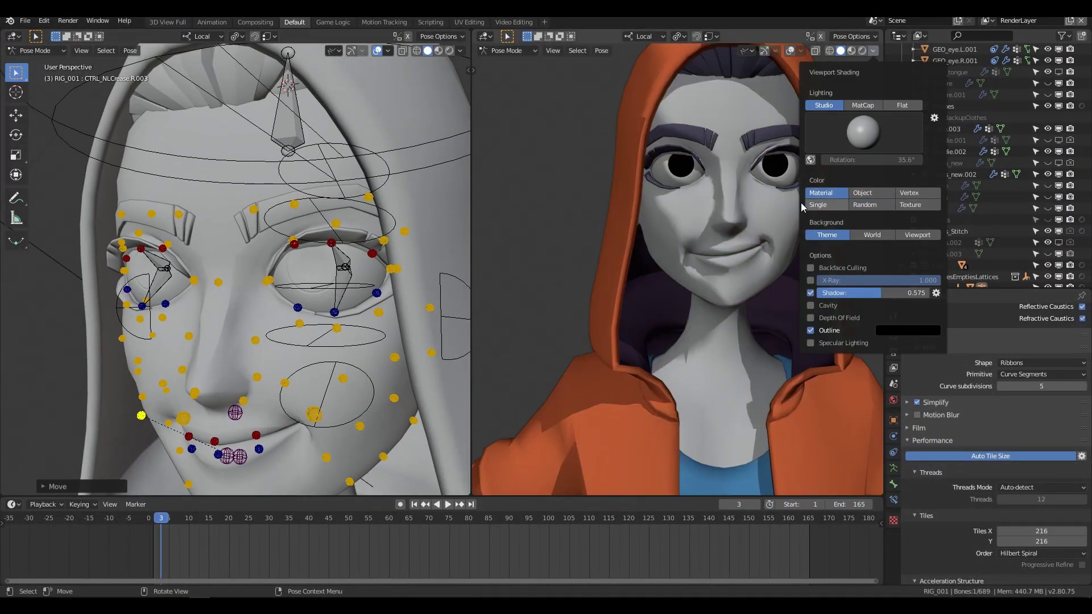
Rotate the right upper eyelid aim control about its local X axis.
key("r")
left_click(299, 302)
middle_click_drag(299, 302, 295, 302)
left_click(207, 281)
key("r")
key("x")
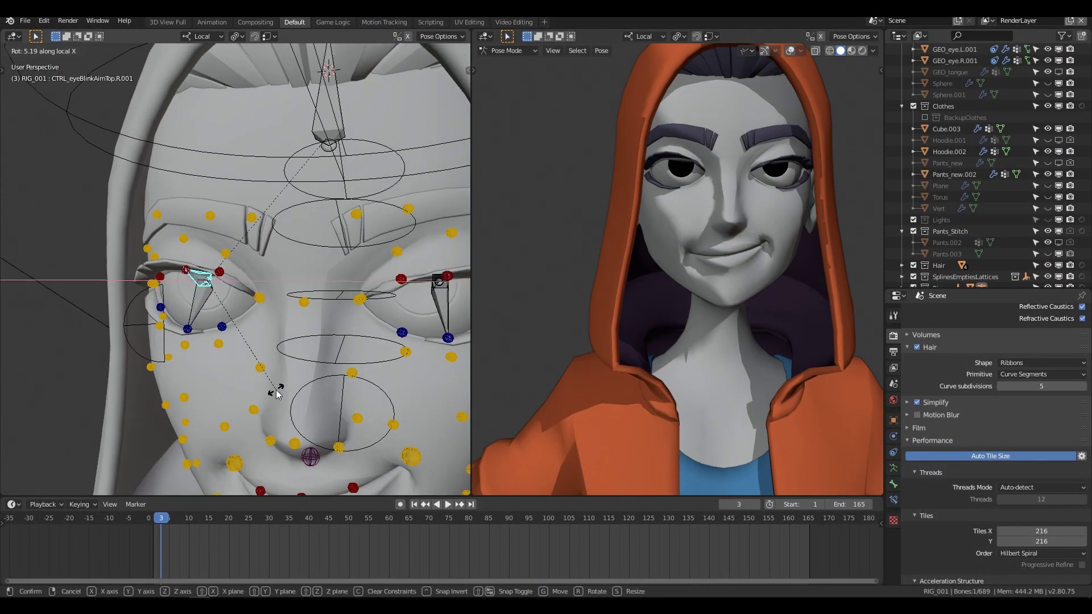
left_click(275, 390)
Paste the right upper eyelid pose mirrored onto the left side, and rotate the left eyelid aim control about local X.
key("ctrl+c")
left_click(380, 333)
key("ctrl+shift+v")
key("r")
key("x")
left_click(434, 349)
Select the four left eyebrow controls and move them down slightly along local Z.
left_click(333, 210)
left_click(385, 204, "shift")
middle_click_drag(389, 212, 347, 212)
left_click(434, 195, "shift")
left_click(458, 234, "shift")
key("g")
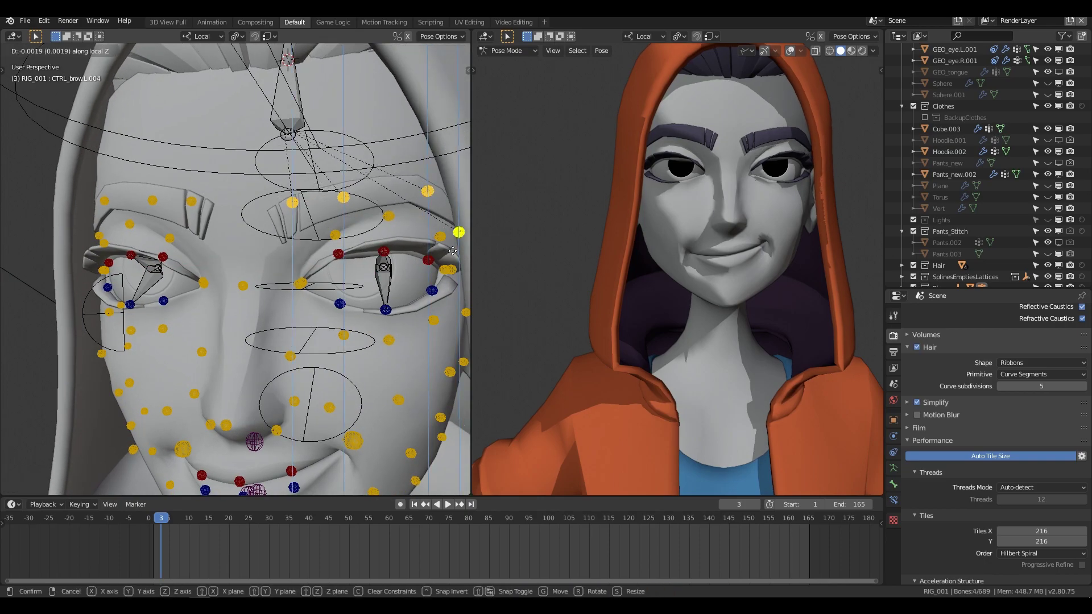
left_click(446, 247)
Shift the left eyebrow controls along local X and lower the innermost left brow control.
key("g")
key("x")
left_click(299, 232)
left_click(364, 215)
key("t")
key("t")
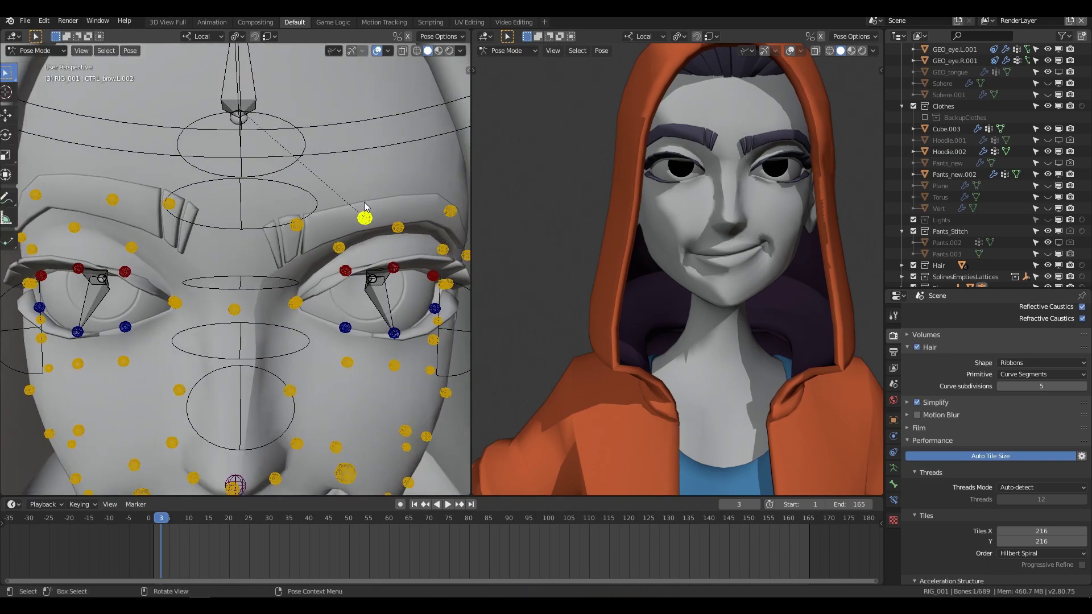
left_click(299, 225)
key("g")
left_click(301, 244)
Reposition the right eyebrow controls to angle the brow down toward the nose.
middle_click_drag(219, 212, 264, 212)
left_click(181, 202)
key("g")
left_click(195, 209)
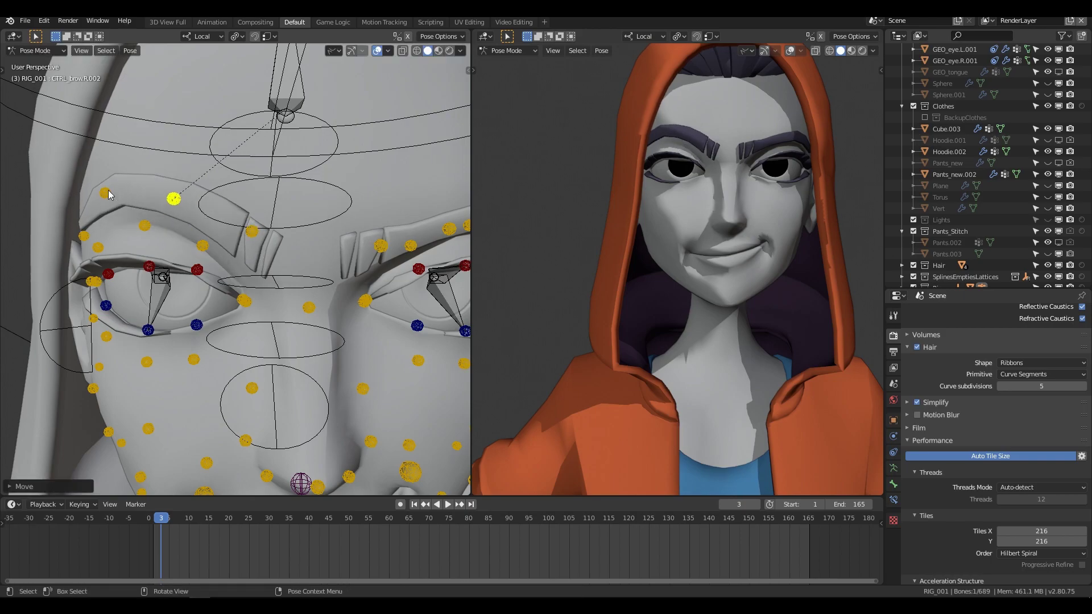
middle_click_drag(107, 192, 17, 199)
Move the mouth control down slightly to part the lips.
left_click(225, 424)
key("g")
left_click(227, 441)
middle_click_drag(229, 433, 336, 414)
Reposition the left cheekbone control to reshape the cheek.
middle_click_drag(398, 148, 387, 238, "shift")
left_click(378, 227)
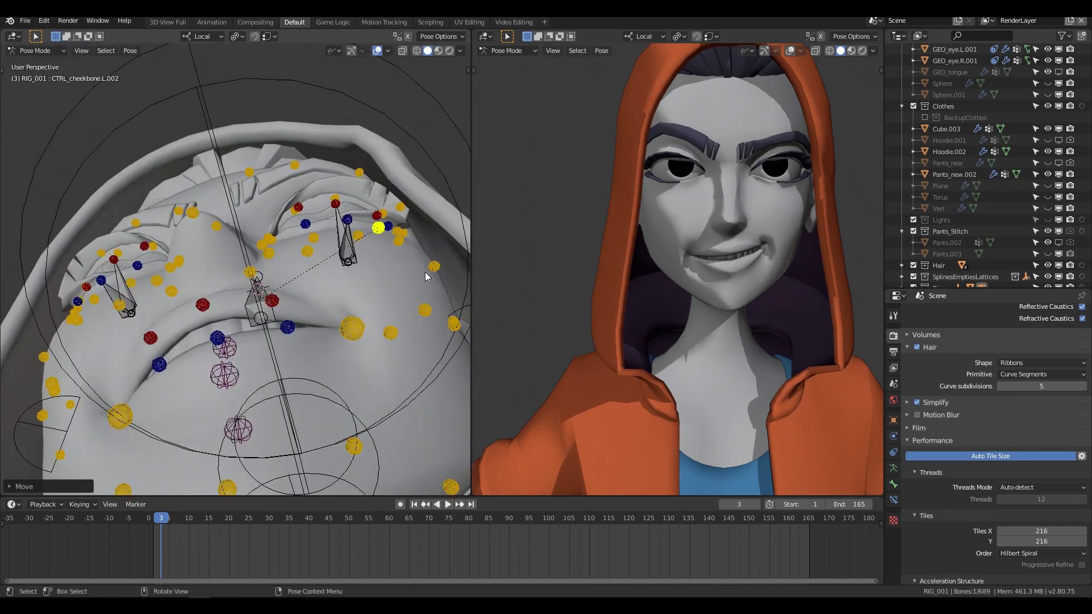
key("g")
left_click(325, 290)
middle_click_drag(427, 275, 432, 386)
Move the cheek controls along Y and nudge the right nasolabial crease controls.
left_click(360, 293, "shift")
left_click(397, 278, "shift")
key("g")
key("y")
key("y")
left_click(379, 341)
left_click_drag(258, 345, 261, 347)
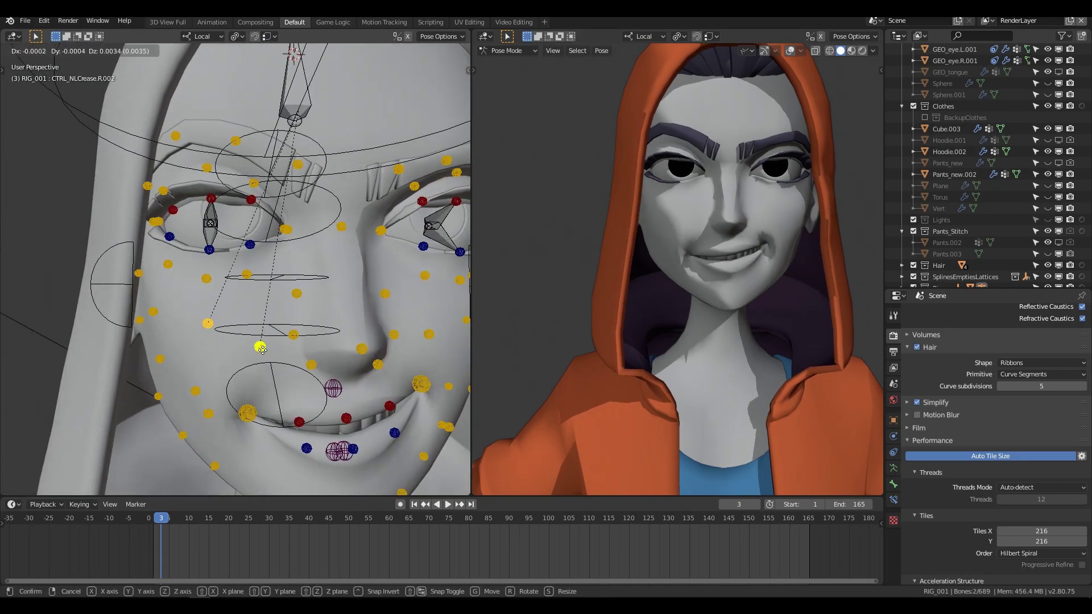
left_click_drag(176, 395, 173, 397)
Rotate the right lower eyelid aim control about its local X axis.
middle_click_drag(173, 173, 222, 300, "shift")
scroll(222, 300, "up", 4)
left_click(286, 303)
key("r")
key("x")
key("x")
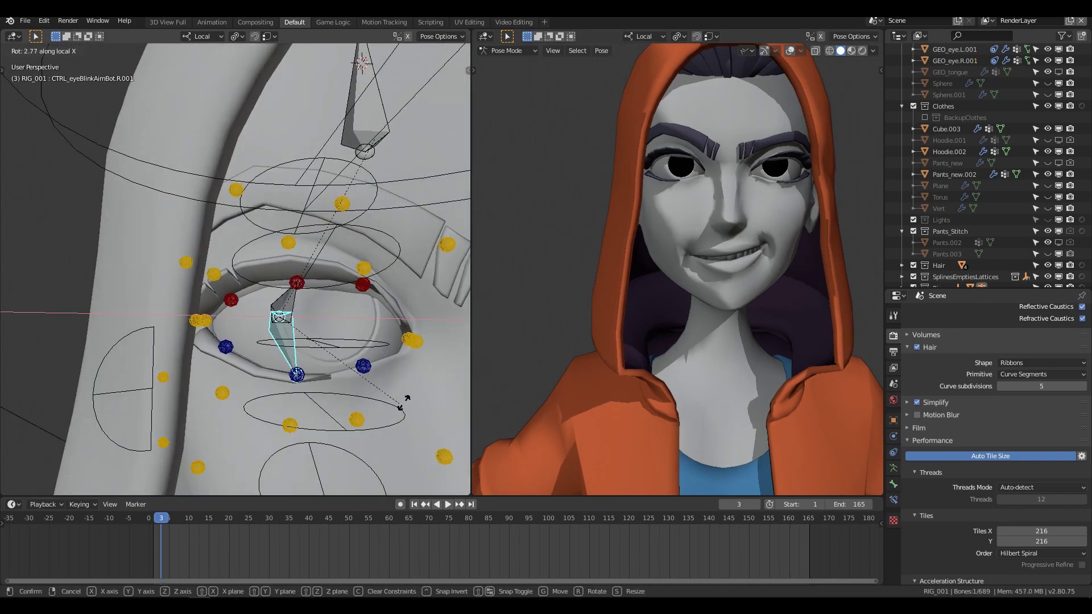
Select the right eyelid and eye-corner controls, change the transform pivot point, and rotate them together about Y.
left_click(297, 283, "shift")
left_click(231, 300, "shift")
left_click(226, 343, "shift")
left_click(196, 320, "shift")
scroll(353, 361, "down", 1)
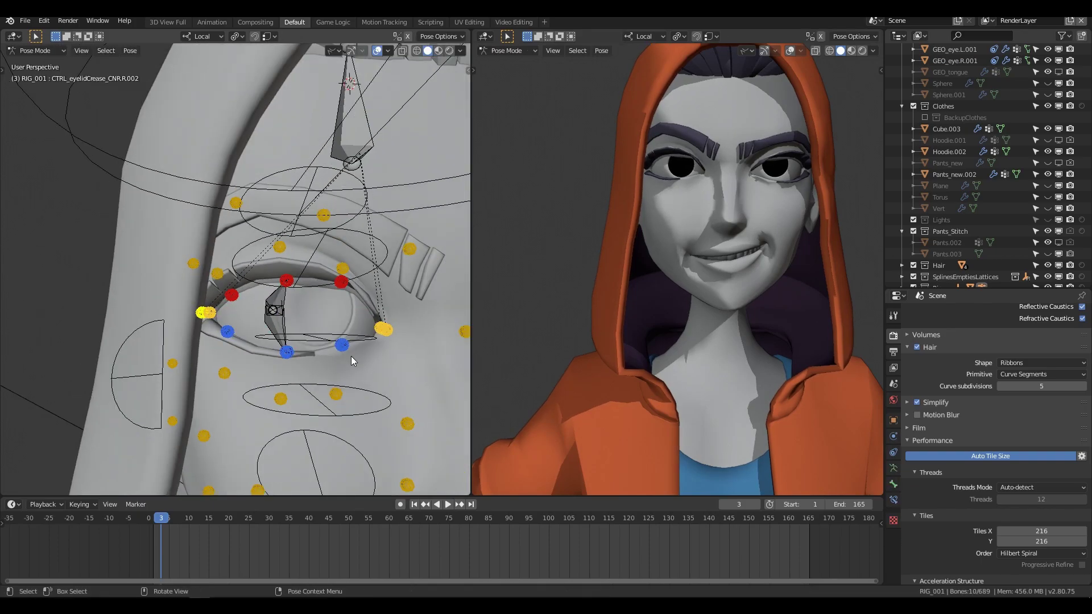
left_click(237, 36)
left_click(237, 68)
key("r")
key("y")
key("y")
left_click(375, 376)
Tilt and turn the character's head with free trackball rotations of the head control.
scroll(361, 363, "down", 8)
left_click(310, 190)
key("r")
key("r")
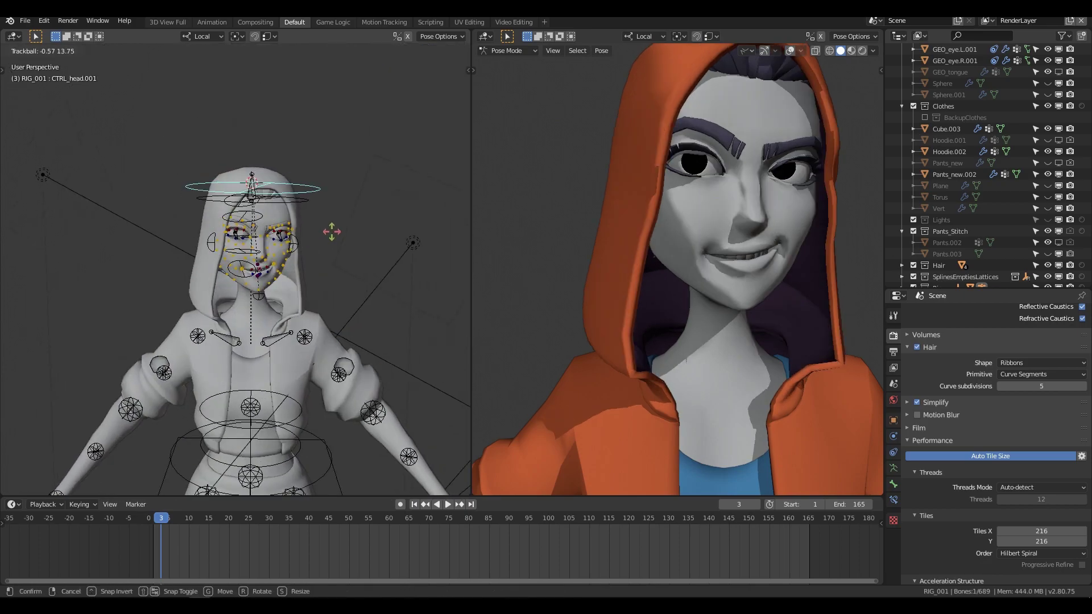
left_click(332, 232)
scroll(307, 319, "down", 4)
scroll(307, 319, "up", 3)
key("r")
key("r")
left_click(273, 313)
Lower the centre-of-gravity control along global Z.
scroll(273, 313, "down", 3)
left_click(320, 286)
key("g")
key("z")
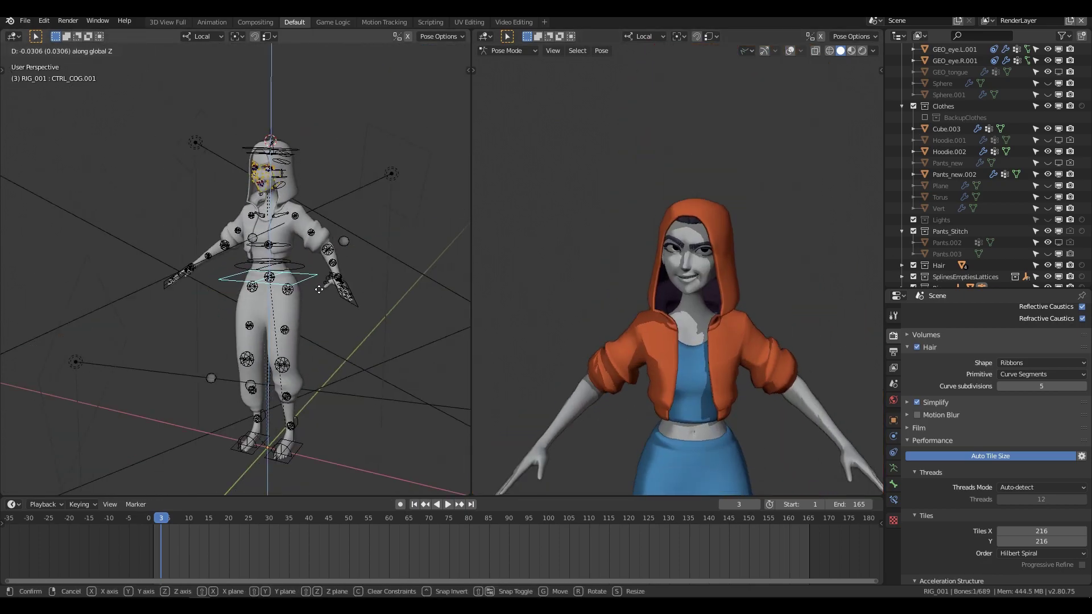
left_click(322, 299)
scroll(342, 294, "up", 3)
Shift the hip control sideways and rotate it to tilt the pelvis.
left_click(340, 310)
key("g")
key("r")
left_click(358, 307)
middle_click_drag(358, 307, 364, 287)
Rotate the chest control and the control above it to counterbalance the tilted hips.
left_click(328, 267)
key("r")
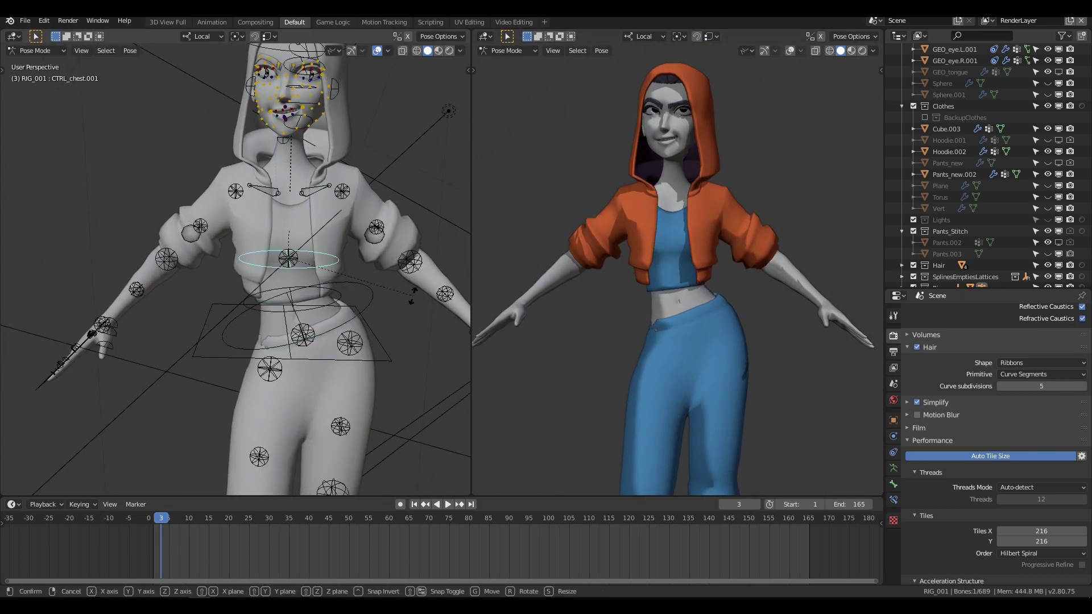
left_click(407, 288)
left_click(316, 181)
key("r")
left_click(410, 219)
Show the armature data properties and move the eye target control in front of the face.
middle_click_drag(410, 219, 219, 310)
scroll(239, 347, "down", 4)
left_click(893, 468)
scroll(359, 210, "up", 6)
left_click(266, 294)
key("g")
left_click(244, 320)
Refine the gaze by repositioning the eye target controls, including the left eye's.
key("g")
mouse_move(682, 256)
middle_mouse_down()
mouse_move(637, 256)
mouse_move(683, 256)
middle_mouse_up()
left_click(214, 330)
scroll(679, 228, "up", 3)
left_click(231, 331)
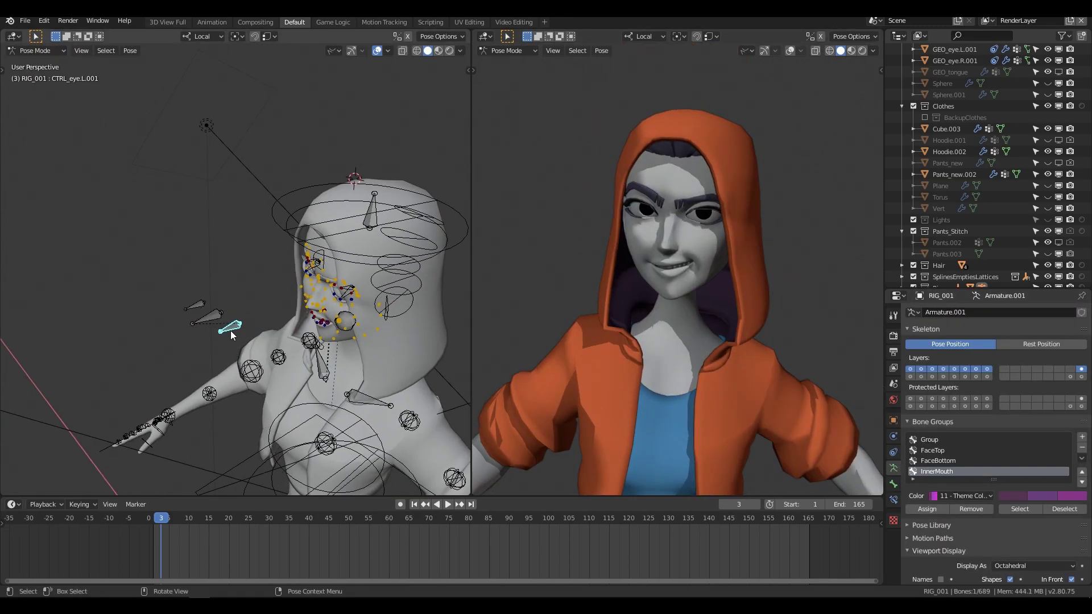
left_click(227, 356)
Move the right foot control outward and turn it about Z.
scroll(261, 320, "down", 8)
Move the left foot control along local Y and rotate it about Z to point the toes outward.
scroll(675, 315, "down", 3)
middle_click_drag(239, 273, 296, 267)
left_click(276, 417)
key("g")
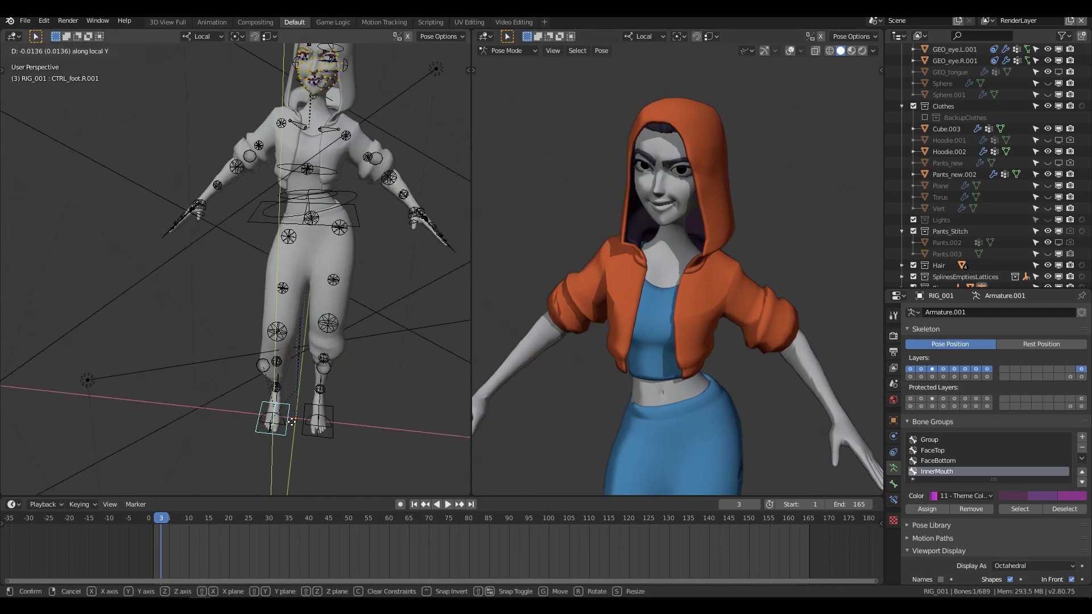
left_click(287, 455)
key("r")
key("z")
left_click(293, 478)
middle_click_drag(293, 478, 227, 466)
key("g")
left_click(227, 456)
Move the left foot control and shift the centre-of-gravity control along Z.
middle_click_drag(199, 364, 256, 347)
left_click(324, 456)
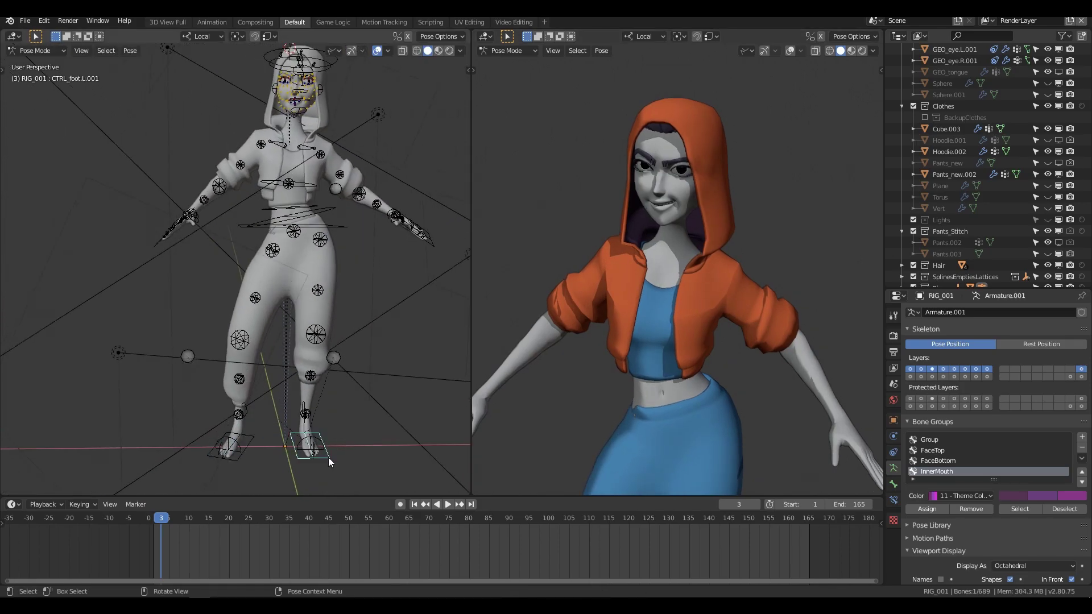
key("g")
left_click(310, 236)
key("g")
key("z")
left_click(336, 295)
scroll(336, 295, "down", 5)
scroll(729, 415, "down", 4)
middle_click_drag(342, 358, 421, 365)
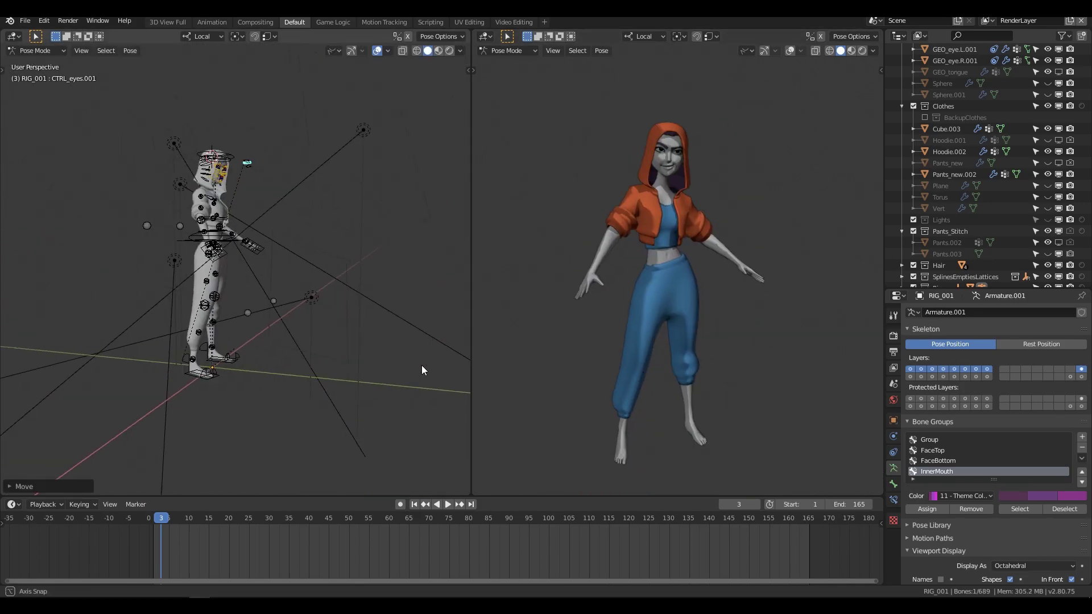
scroll(296, 398, "up", 3)
left_click(297, 418)
key("g")
key("y")
left_click(344, 391)
key("r")
key("z")
left_click(333, 376)
middle_click_drag(333, 375, 278, 336)
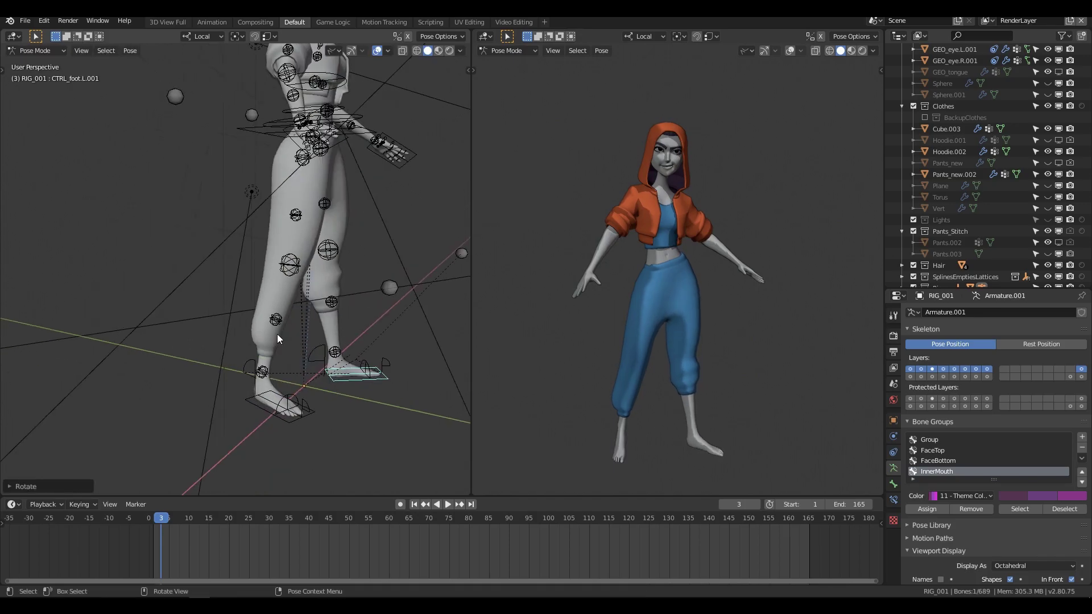
scroll(344, 282, "up", 5)
left_click(327, 279)
key("r")
right_click(459, 398)
middle_click_drag(398, 364, 434, 371)
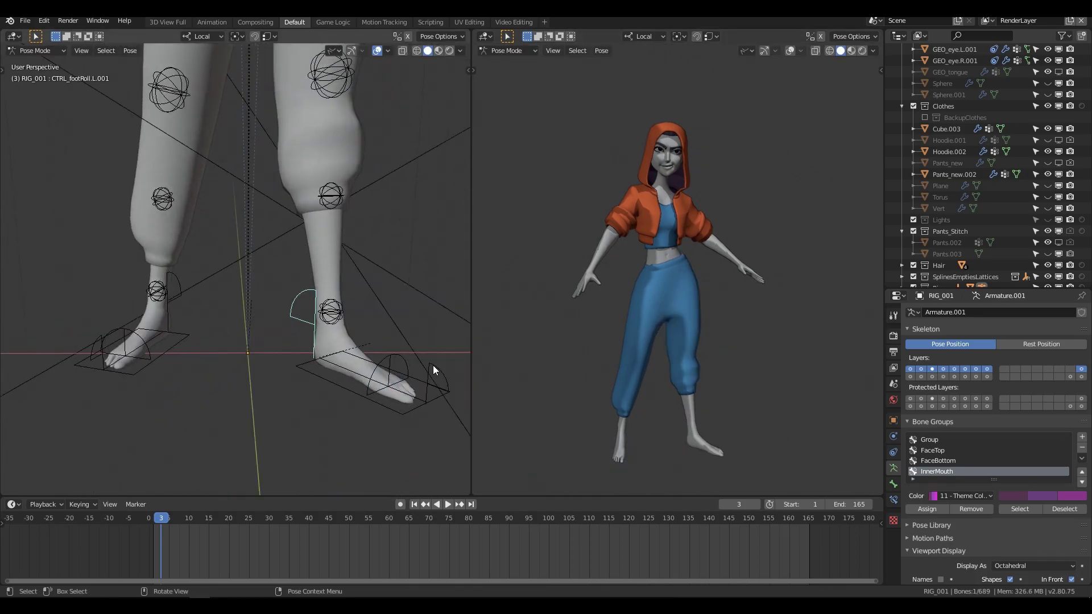
key("r")
right_click(404, 327)
key("r")
key("y")
right_click(441, 315)
Show the toolbar and the transform values of the left foot roll control.
middle_click_drag(441, 316, 318, 365)
key("t")
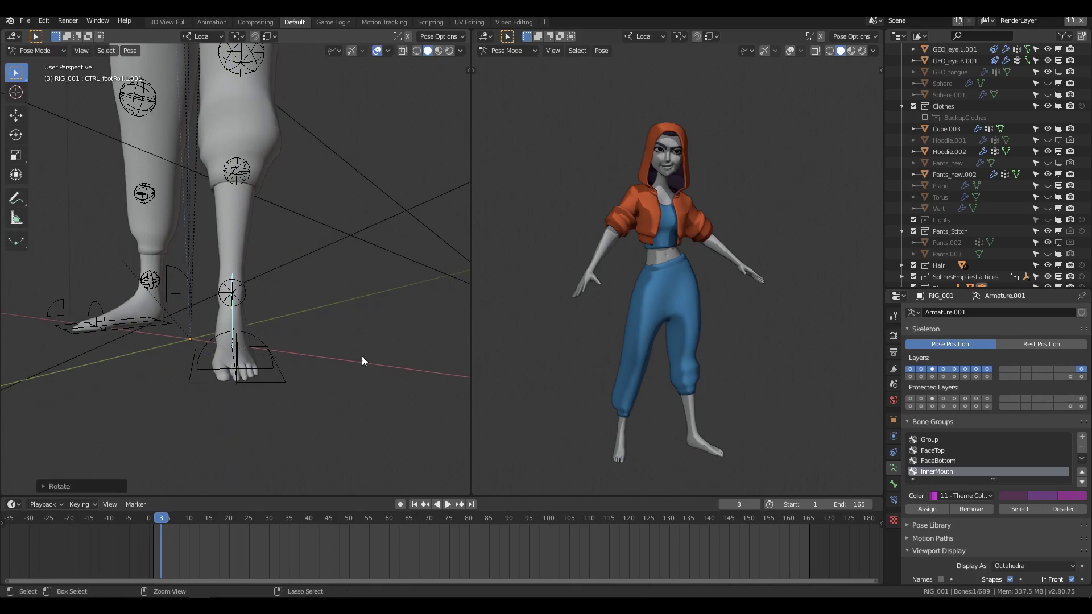
key("n")
left_click_drag(354, 105, 366, 111)
left_click_drag(396, 163, 396, 162)
Clear the rotation of the right foot roll control.
middle_click_drag(205, 296, 336, 327)
scroll(336, 327, "down", 3)
left_click(263, 376)
key("alt+r")
middle_click_drag(311, 437, 199, 410)
middle_click_drag(367, 315, 380, 434, "shift")
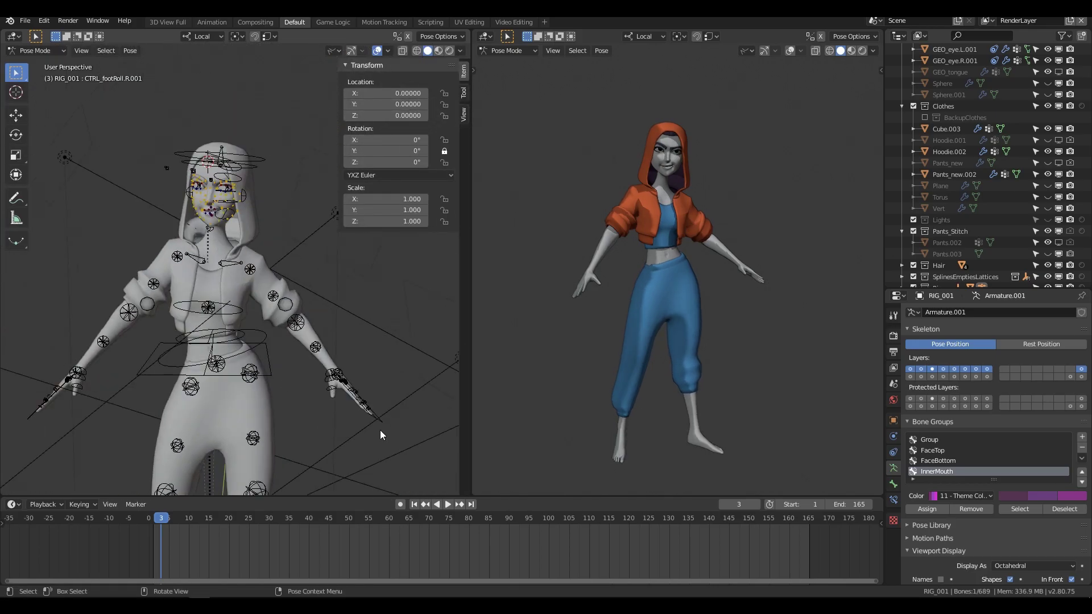
left_click(378, 423)
key("g")
right_click(455, 387)
left_click(319, 349)
right_click(378, 304)
scroll(375, 341, "up", 1)
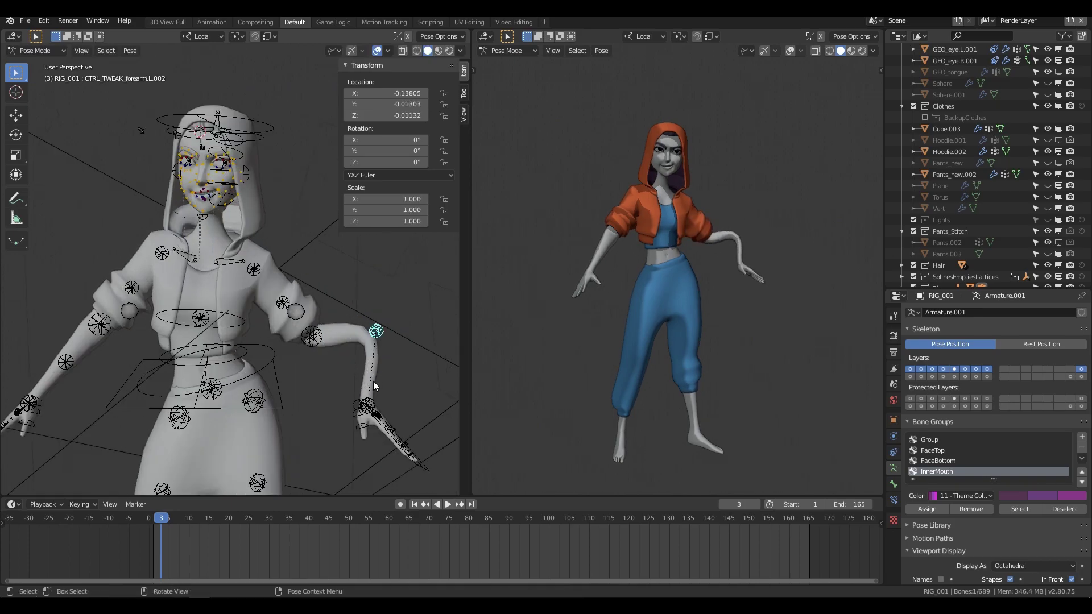
key("alt+g")
Rotate the left hand control and move it so that the left hand rests on the hip.
middle_click_drag(376, 384, 347, 387)
middle_click_drag(375, 384, 319, 310, "shift")
left_click(335, 397)
key("r")
key("y")
right_click(392, 325)
key("g")
left_click(402, 400)
middle_click_drag(402, 400, 266, 320)
Move the left elbow pole control outward and adjust the left hand control against the hip.
left_click(207, 281)
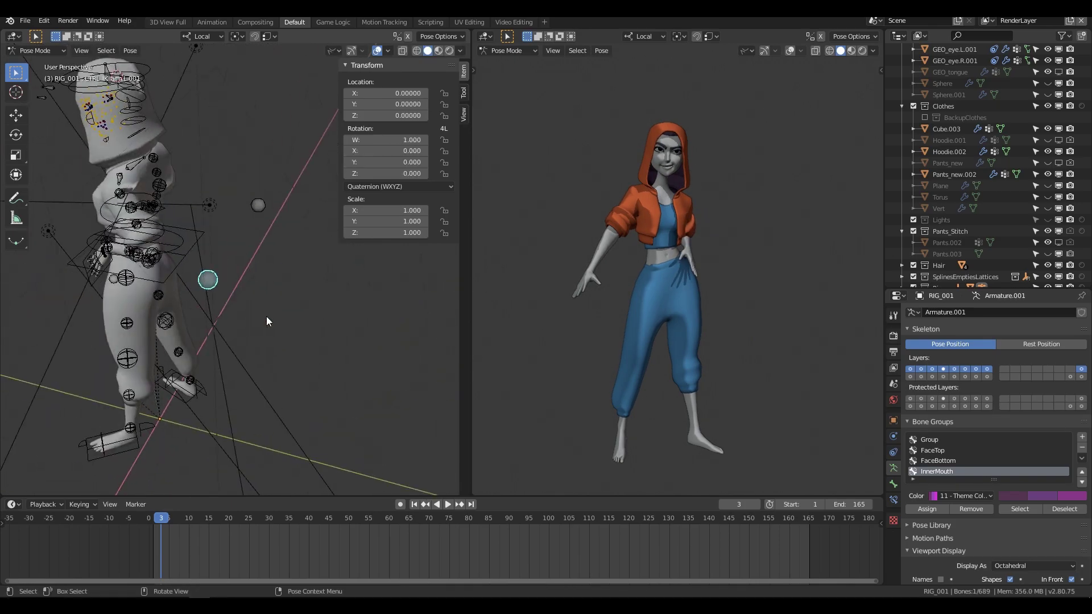
scroll(297, 341, "up", 5)
key("KP_1")
left_click(290, 368)
key("g")
left_click(334, 361)
middle_click_drag(290, 368, 334, 438)
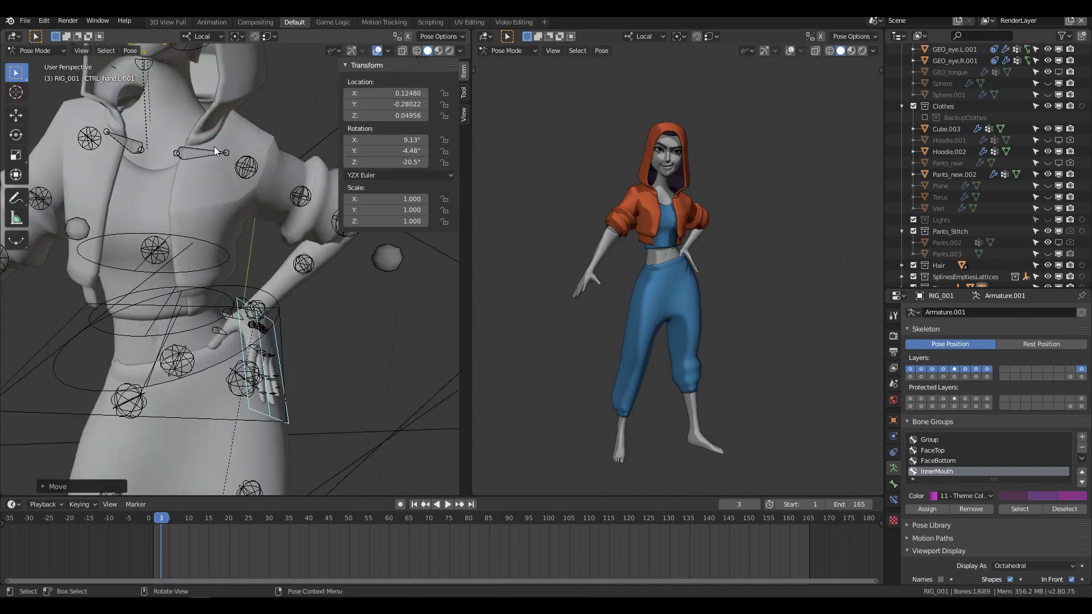
Rotate the left shoulder control to suit the hand-on-hip arm.
left_click(217, 151)
key("r")
left_click(256, 268)
Rotate the left hand's controls about local Y and X to lay the fingers against the hip.
middle_click_drag(256, 341, 362, 282)
left_click(400, 380)
scroll(400, 380, "up", 2)
key("r")
key("y")
left_click(364, 392)
scroll(316, 367, "up", 2)
left_click(280, 392)
left_click(360, 281)
middle_click_drag(360, 281, 347, 318)
key("r")
key("x")
left_click(364, 307)
Bend further left finger controls about local X and adjust one with a free trackball rotation.
left_click(256, 259)
key("r")
key("x")
middle_click_drag(404, 391, 357, 335)
key("r")
key("x")
left_click(304, 281)
left_click(273, 279)
key("r")
key("r")
middle_click_drag(273, 280, 392, 359)
Rotate the left ring finger control to refine how the finger lies on the hip.
left_click(319, 341)
key("r")
key("x")
left_click(335, 352)
left_click(325, 336)
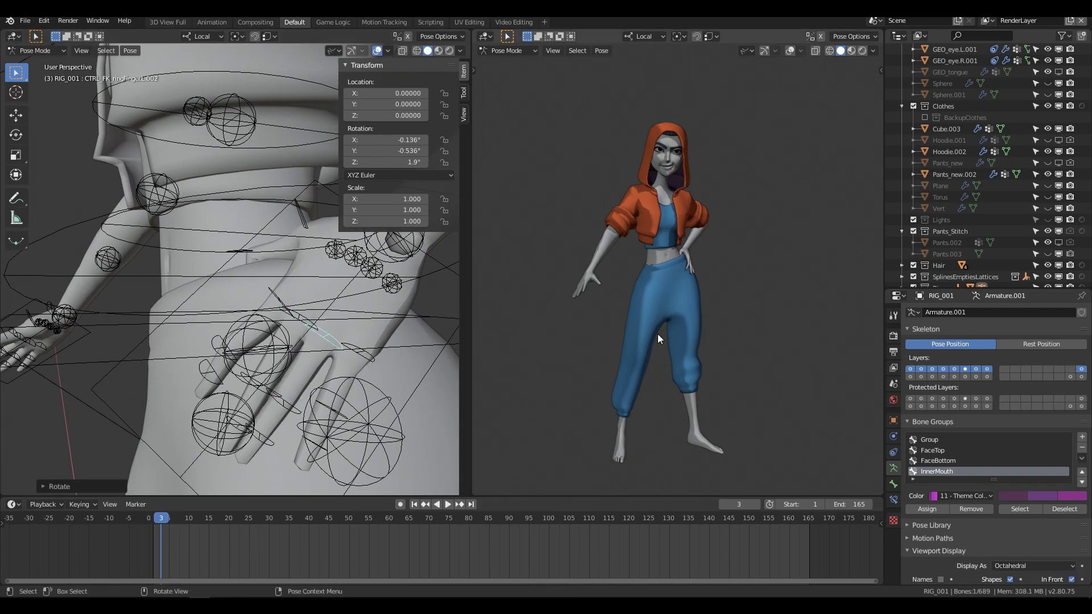
Raise the right hand control beside the head, turn it with a trackball rotation and move it toward the face.
middle_click_drag(165, 284, 226, 293)
scroll(227, 293, "down", 5)
key("r")
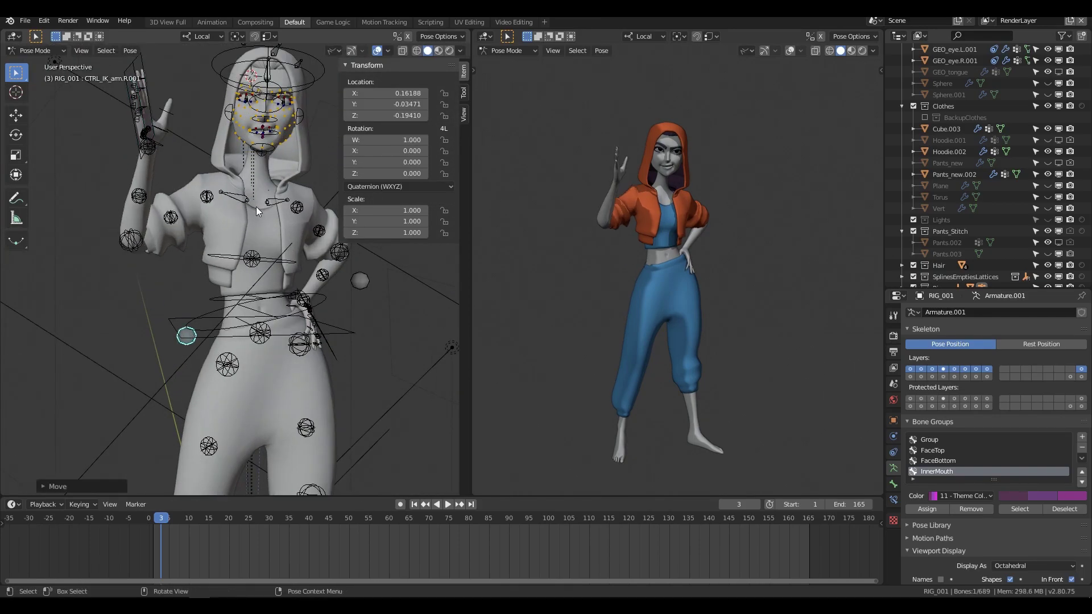
key("r")
key("r")
left_click(290, 199)
key("g")
left_click(267, 204)
Move the right elbow pole control outward so the upper arm lifts with the hand at the face.
middle_click_drag(244, 227, 147, 251)
left_click(299, 328)
scroll(146, 251, "down", 4)
left_click(111, 188)
key("g")
left_click(222, 170)
middle_click_drag(148, 347, 203, 358)
left_click(159, 354)
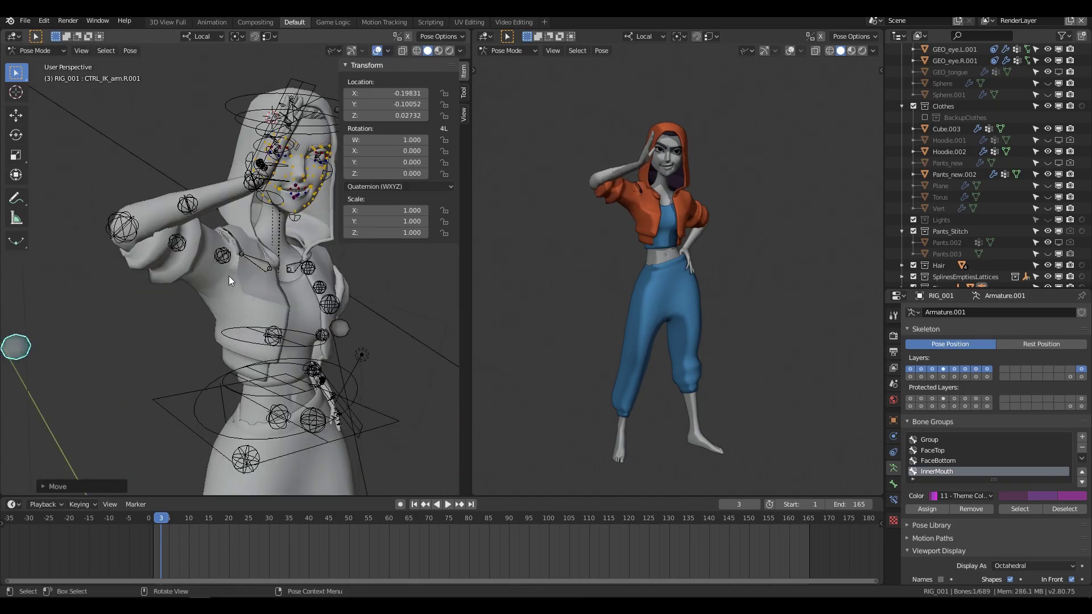
Curl the right ring and little fingers about local X and rotate the index and middle fingers into a V-sign.
key("r")
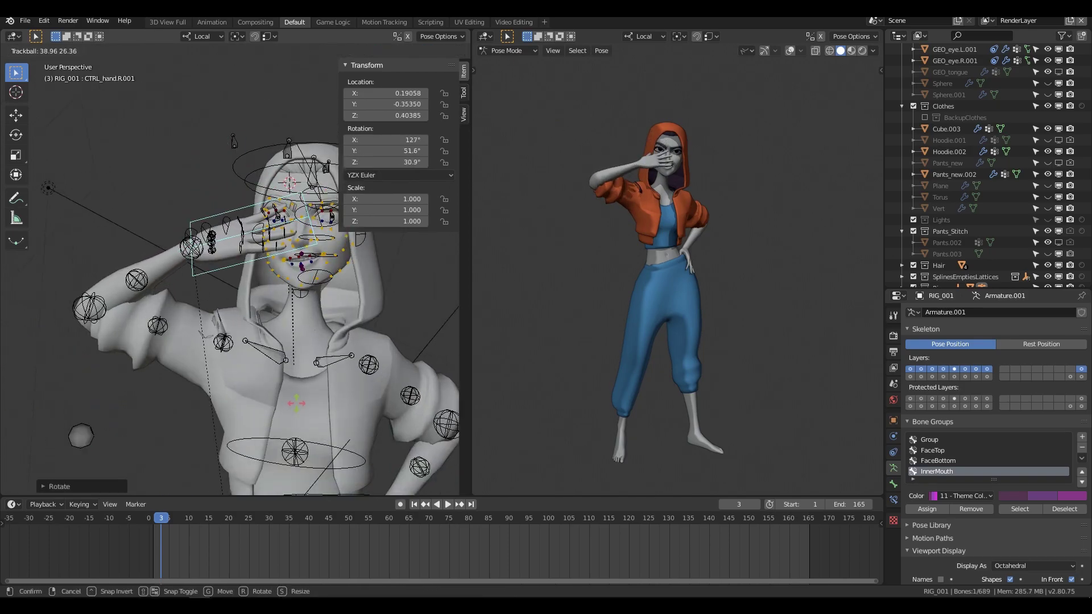
left_click(297, 404)
scroll(297, 404, "up", 6)
middle_click_drag(297, 404, 256, 350)
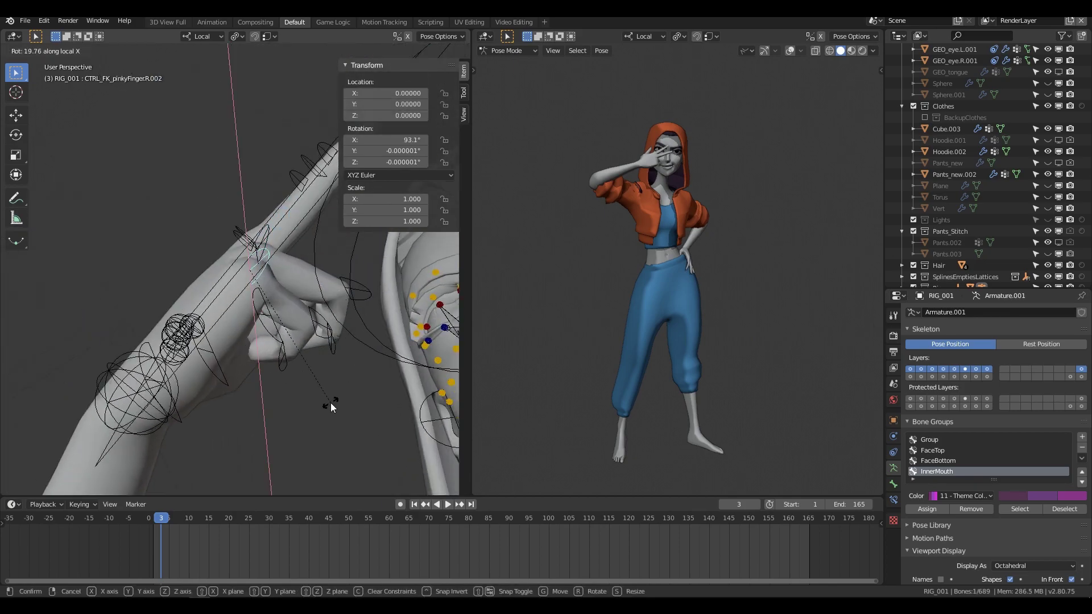
middle_click_drag(330, 402, 295, 314)
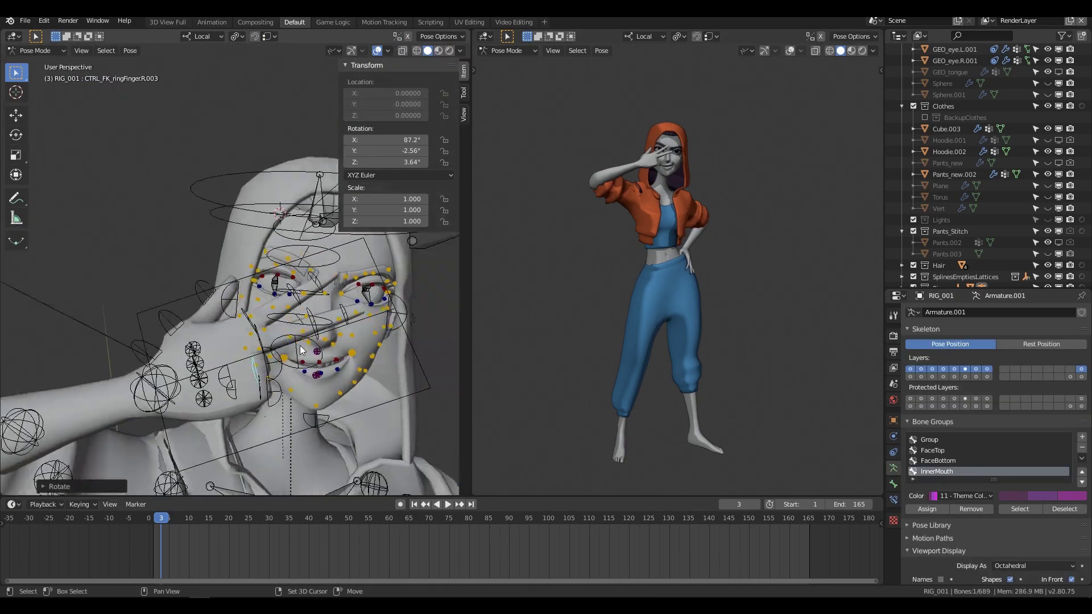
key("r")
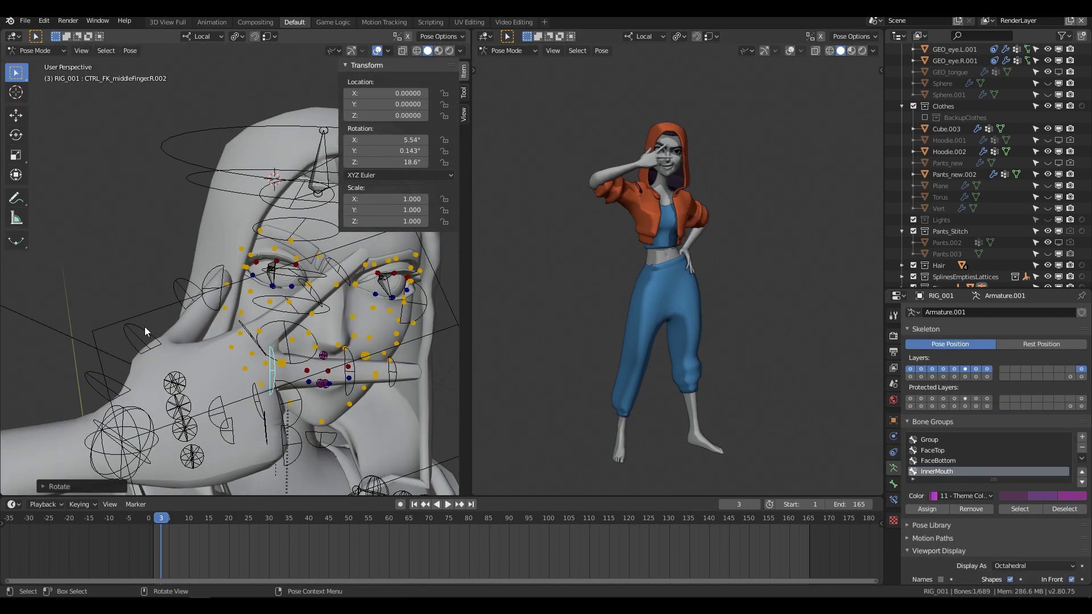
left_click(222, 399)
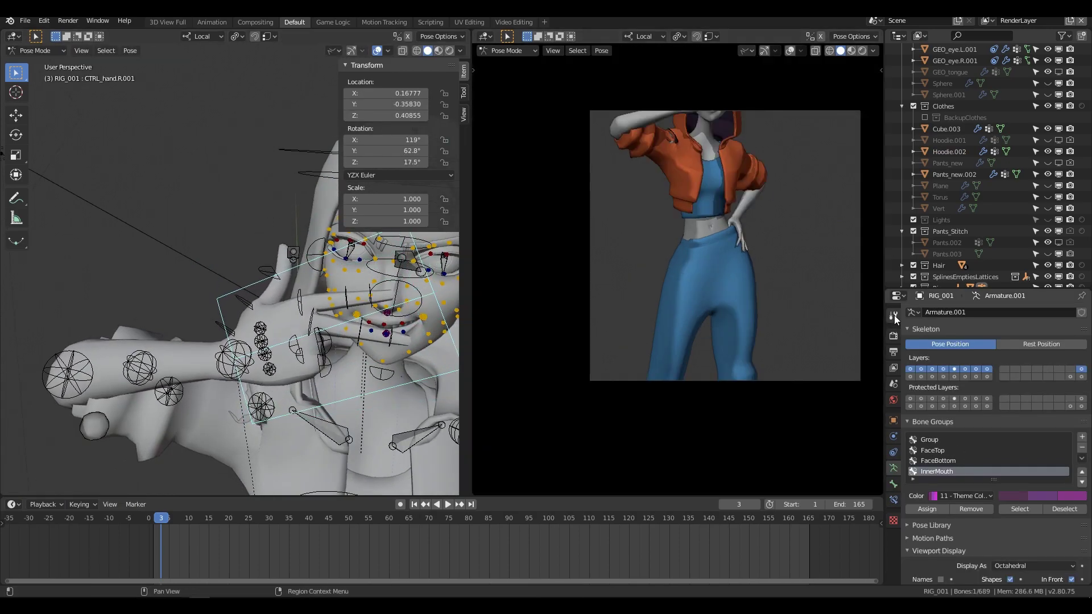
Show the sidebar with the view settings in the camera view and move the eyes control to redirect the gaze.
left_click(894, 315)
key("n")
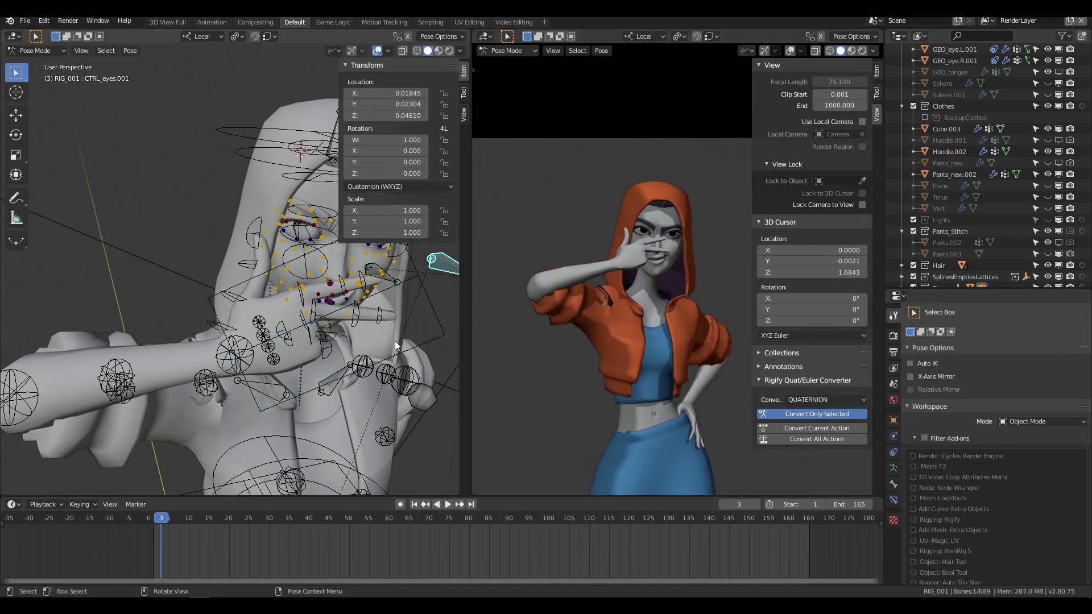
key("g")
left_click(297, 362)
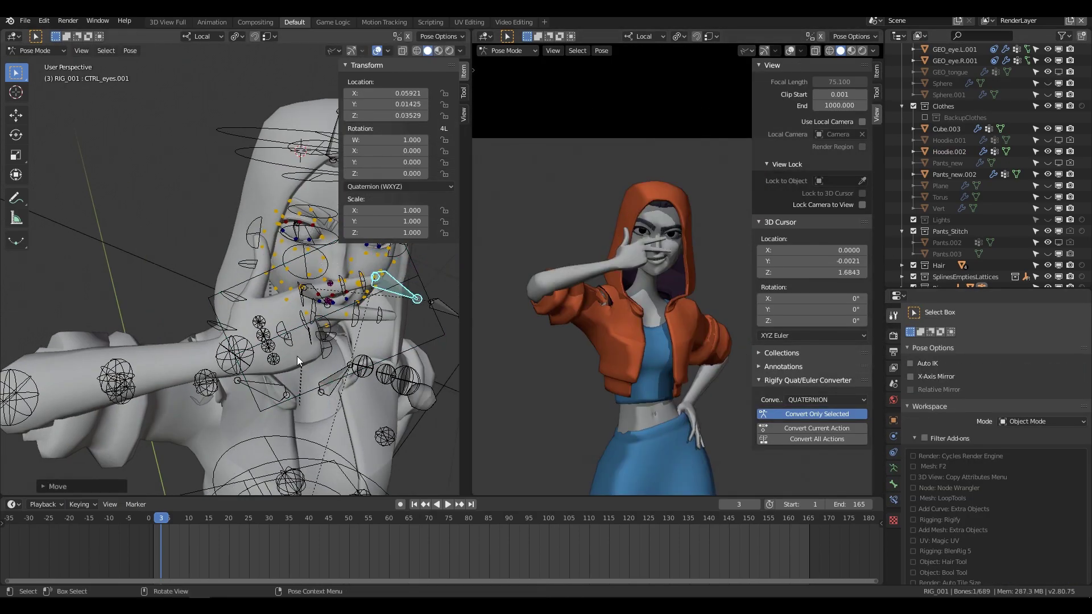
Rotate and move the right hand control so the V-sign frames the eye, and rotate the right shoulder control.
left_click(297, 361)
key("r")
key("r")
left_click(298, 361)
key("g")
left_click(247, 319)
key("r")
left_click(256, 329)
left_click(284, 406)
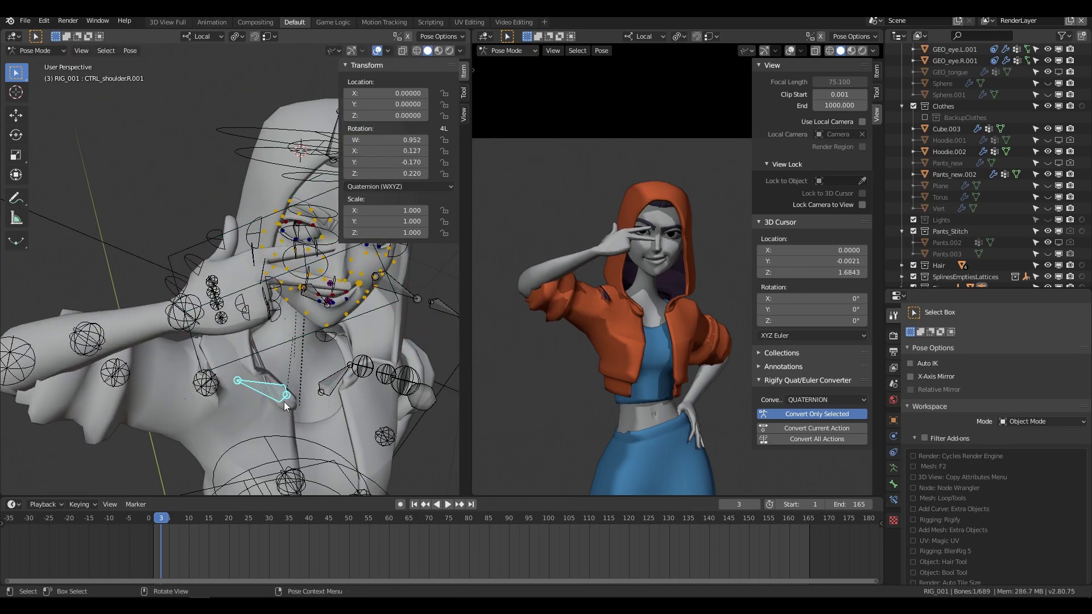
Move the right arm's tweak controls, including the mid-forearm one, to shape the raised forearm.
left_click(111, 411)
key("g")
left_click(186, 422)
key("g")
left_click(114, 431)
middle_click_drag(117, 434, 171, 398)
left_click(172, 325)
key("g")
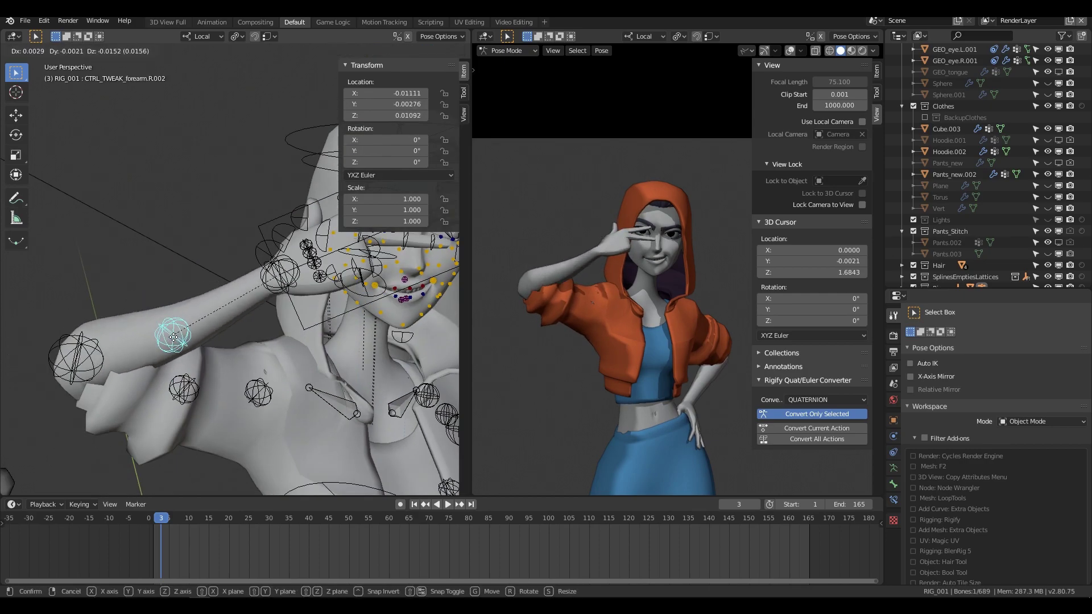
left_click(167, 318)
Move the right elbow tweak control and the upper-arm tweak control near the shoulder to refine the arm's bend.
left_click(86, 356)
key("g")
left_click(81, 350)
key("s")
key("y")
right_click(178, 398)
left_click(251, 394)
key("g")
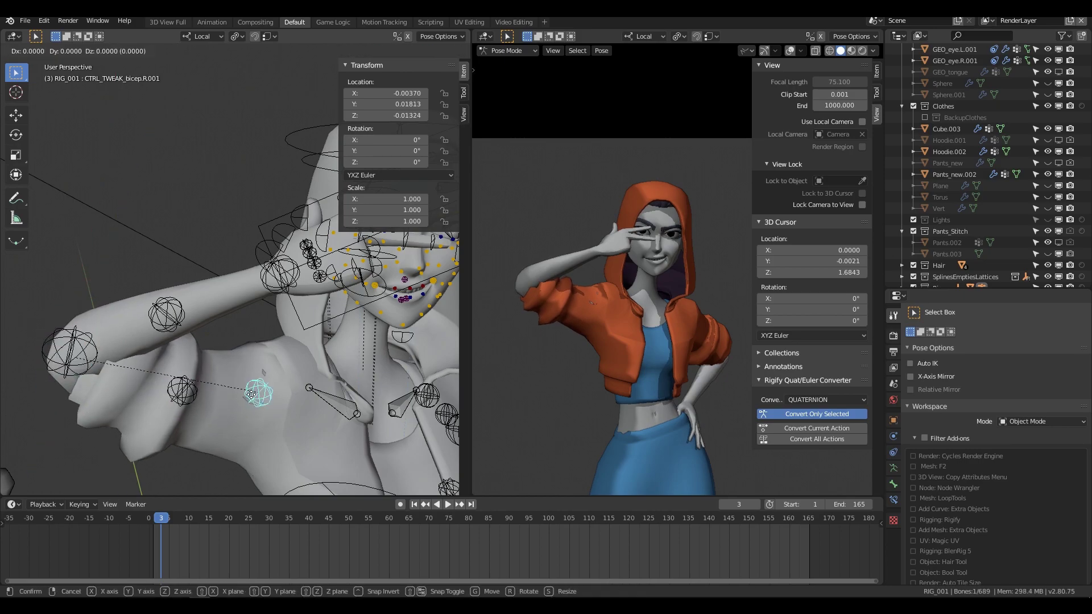
left_click(236, 380)
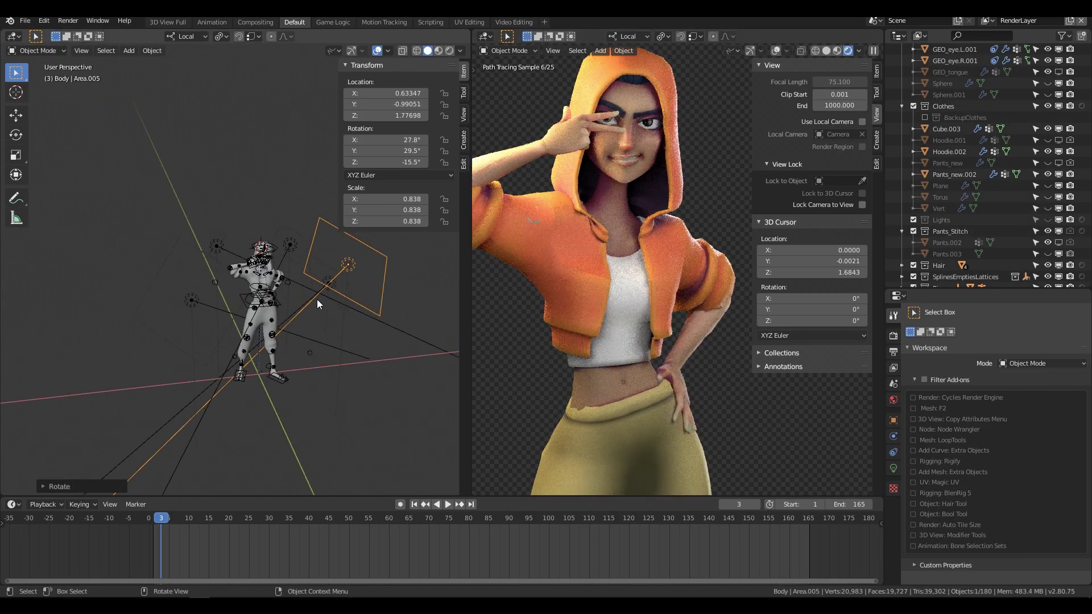
Move the left and right mouth corner controls to reshape the smile.
key("g")
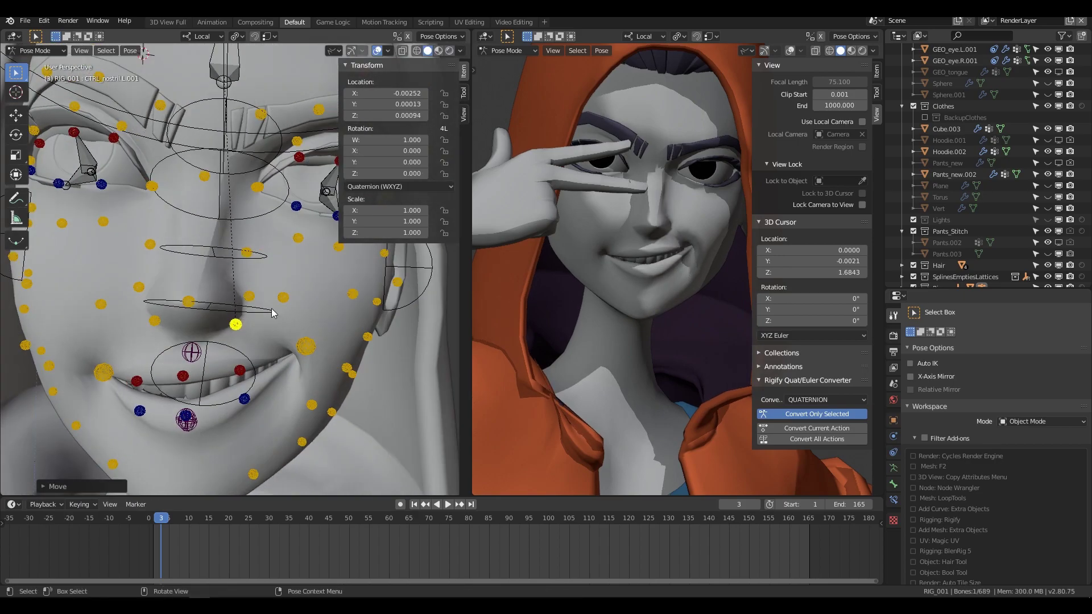
left_click(103, 373)
key("g")
key("Escape")
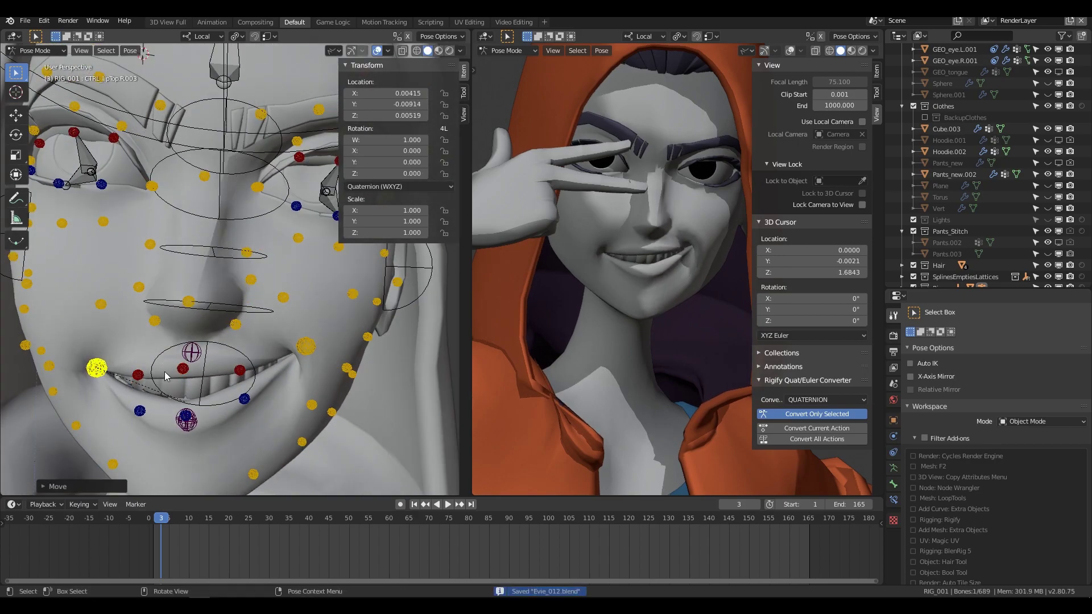
Render the current frame, examine the hooded character in the result and return to the viewport.
key("F12")
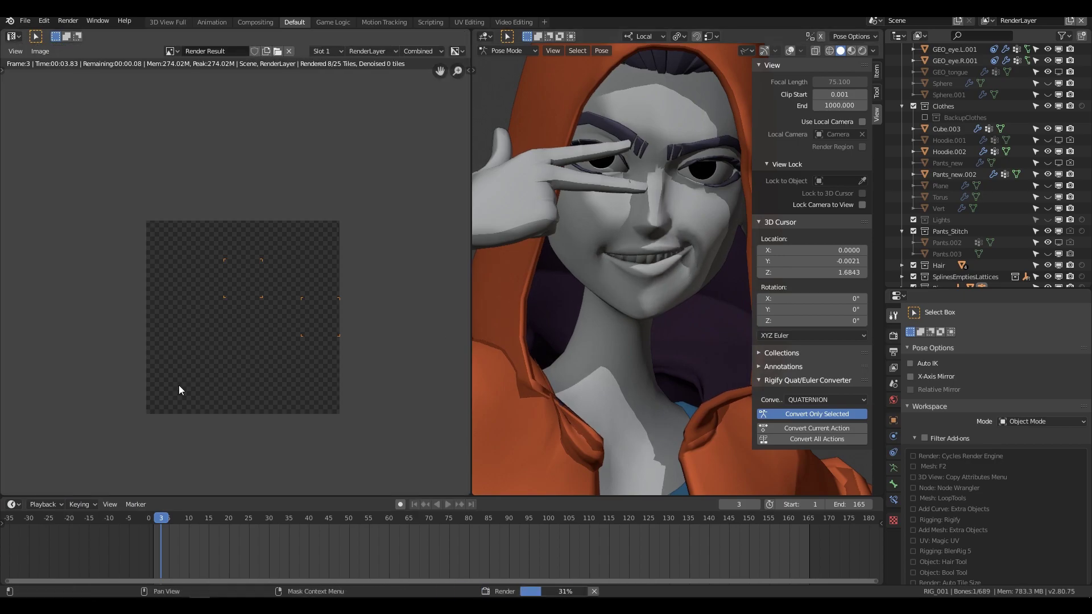
scroll(171, 381, "up", 1)
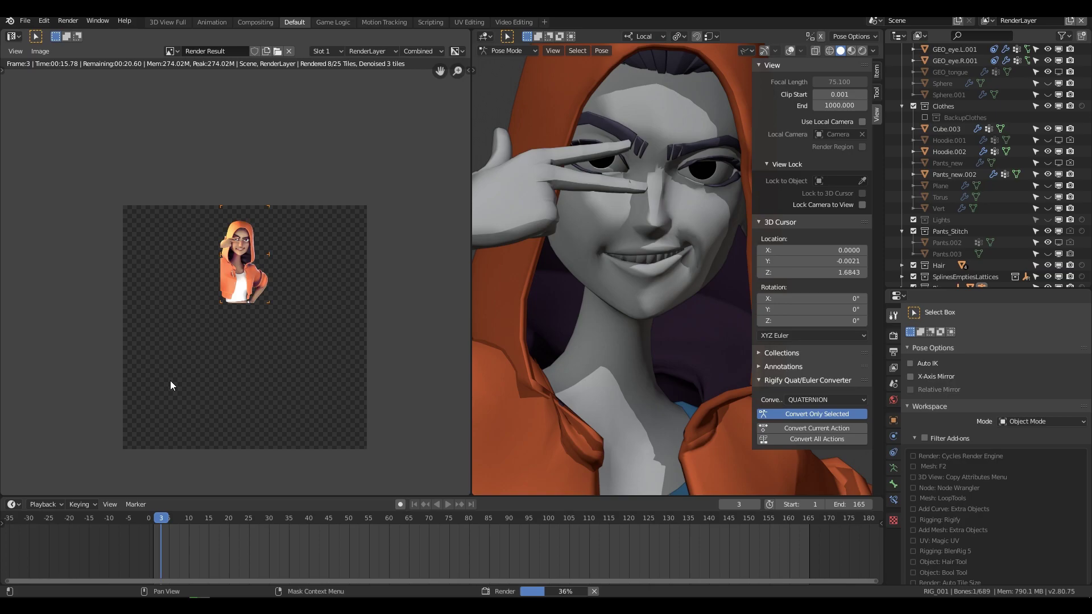
scroll(173, 376, "up", 1)
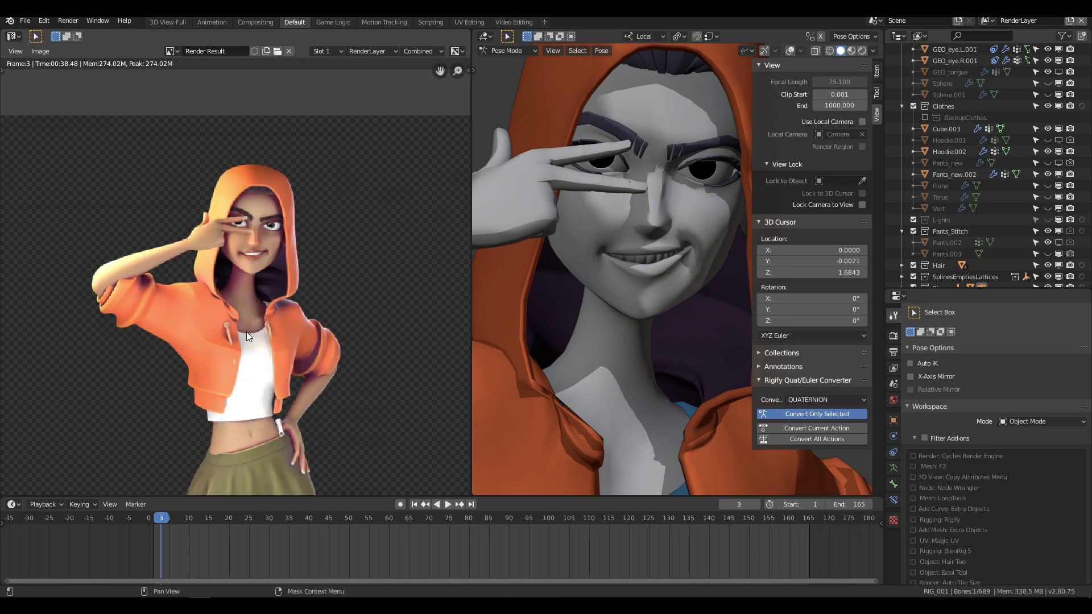
scroll(267, 236, "down", 3)
scroll(268, 235, "up", 3)
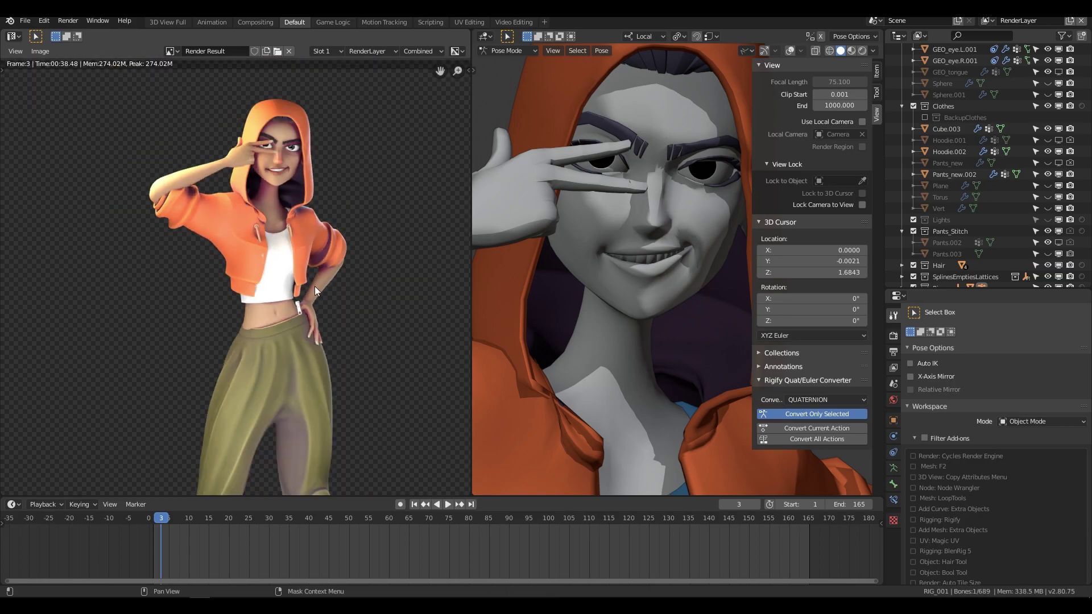
key("Escape")
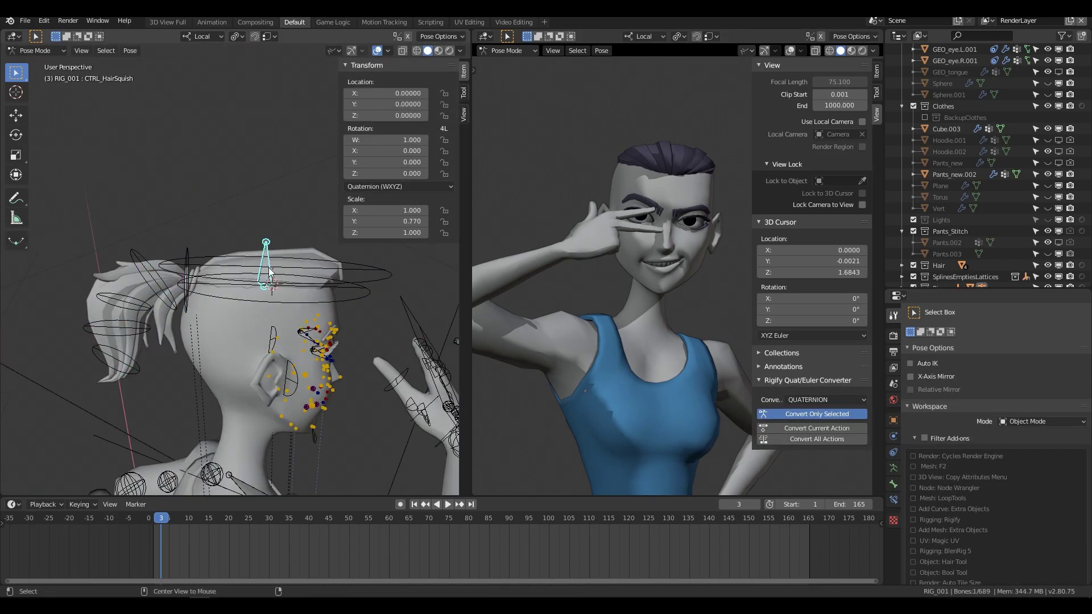
Rotate the hair controls to restyle the hair with the hoodie hidden, and save the file.
middle_click_drag(256, 273, 315, 322)
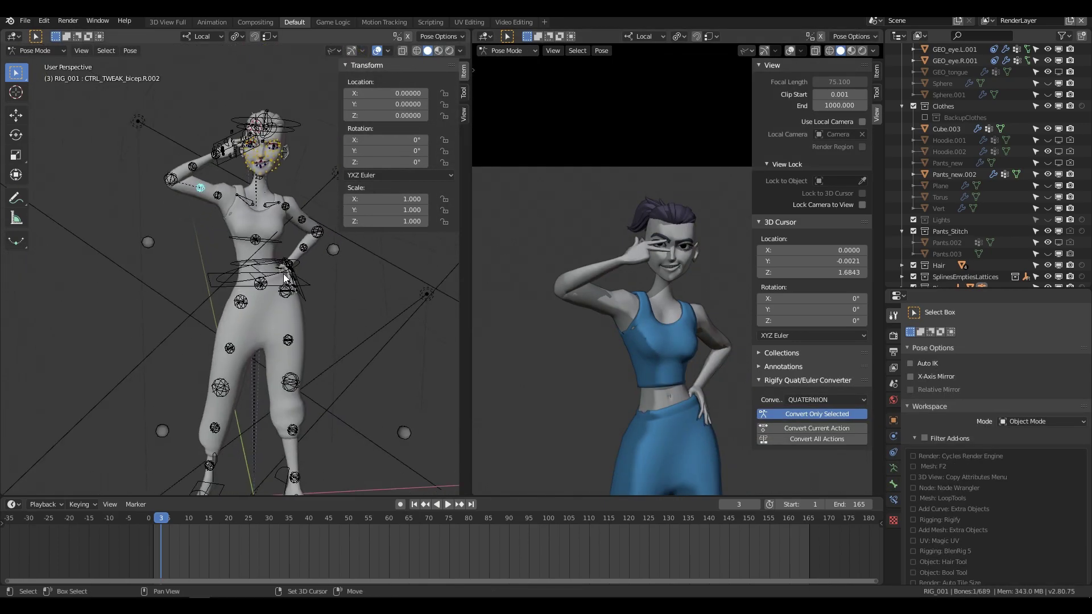
scroll(229, 321, "down", 4)
key("ctrl+s")
Turn the right hand control, held away from the face, with a trackball rotation.
key("r")
key("r")
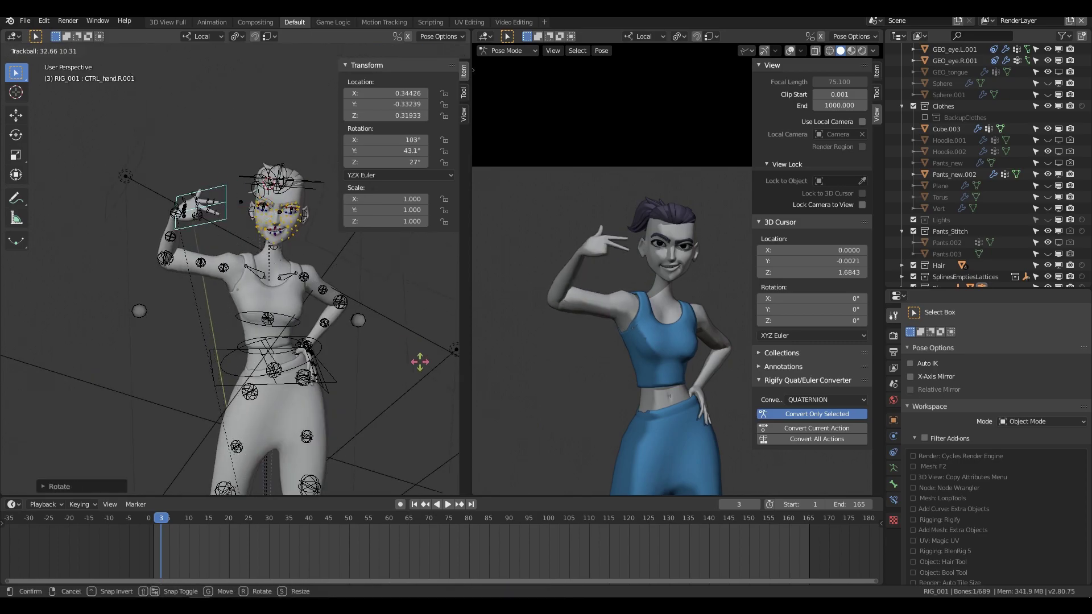
left_click(419, 361)
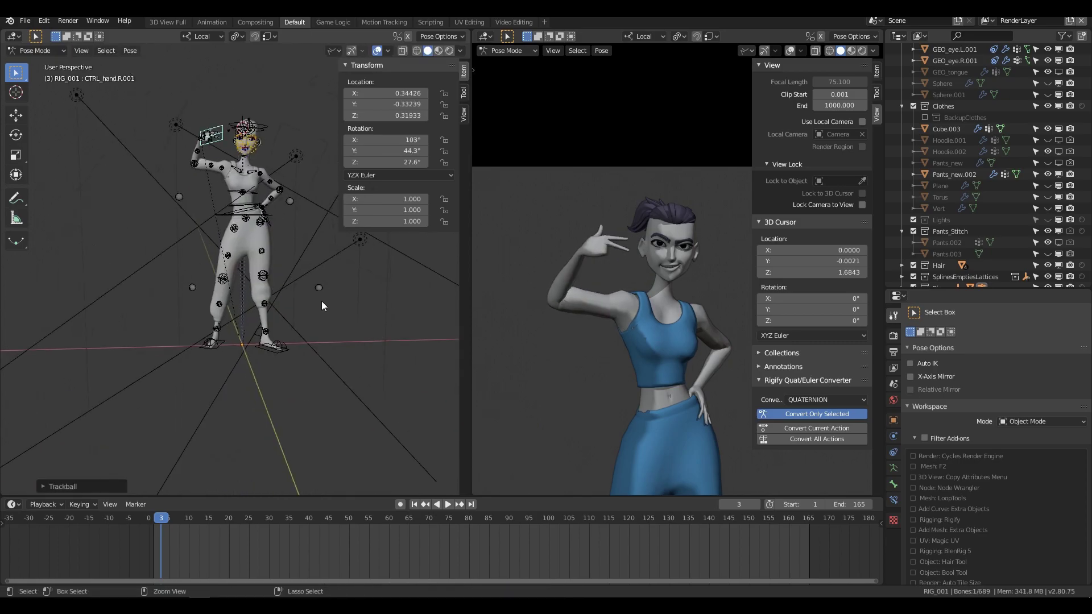
key("F12")
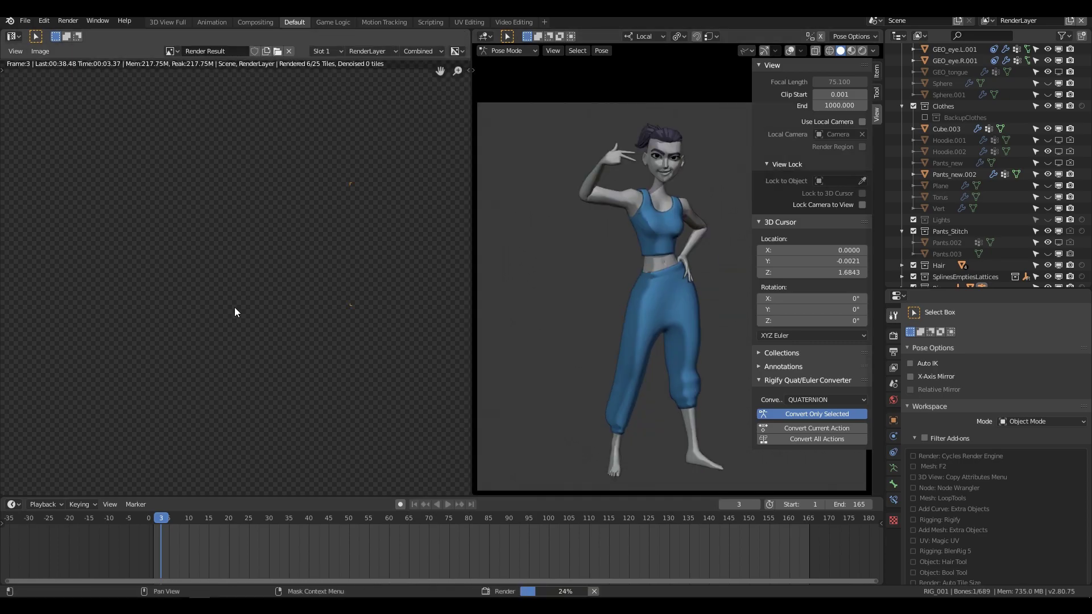
key("Escape")
scroll(977, 216, "up", 5)
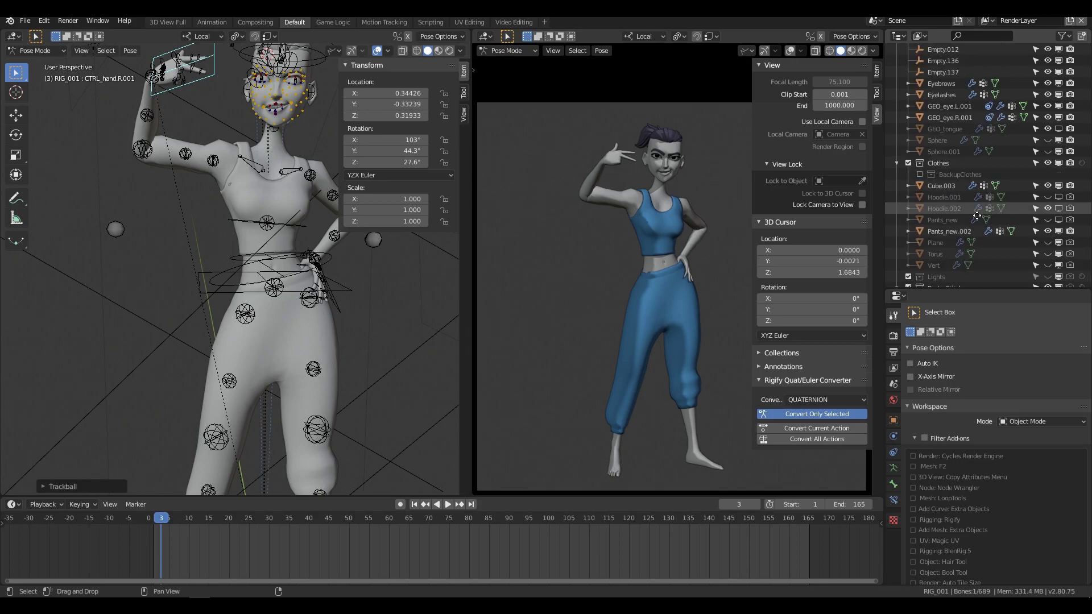
scroll(977, 216, "up", 5)
Render the current frame without the hoodie and examine the character's face and upper body.
key("F12")
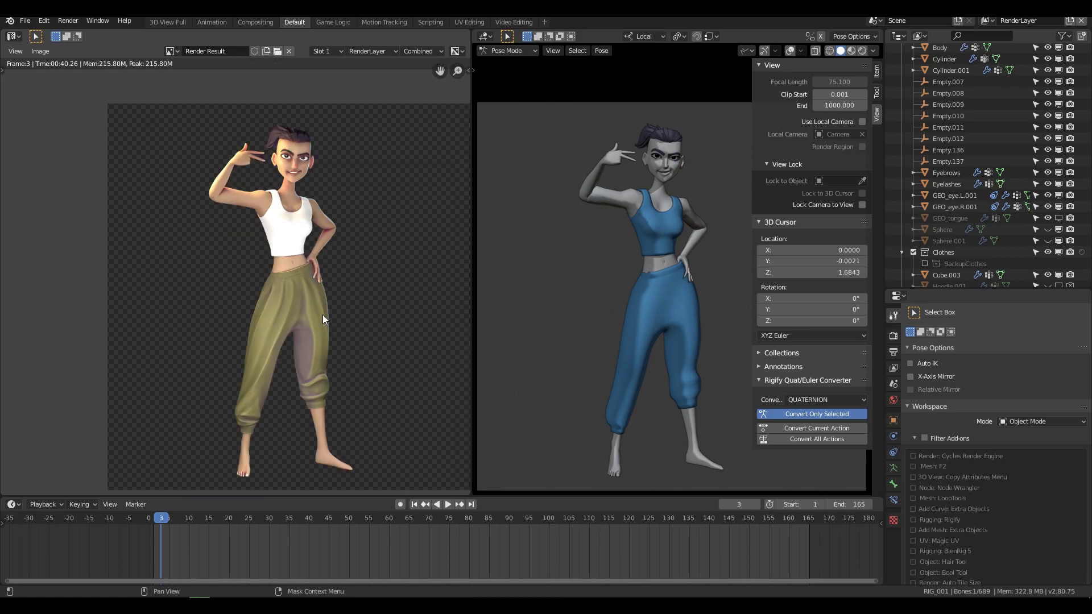
scroll(297, 152, "up", 5)
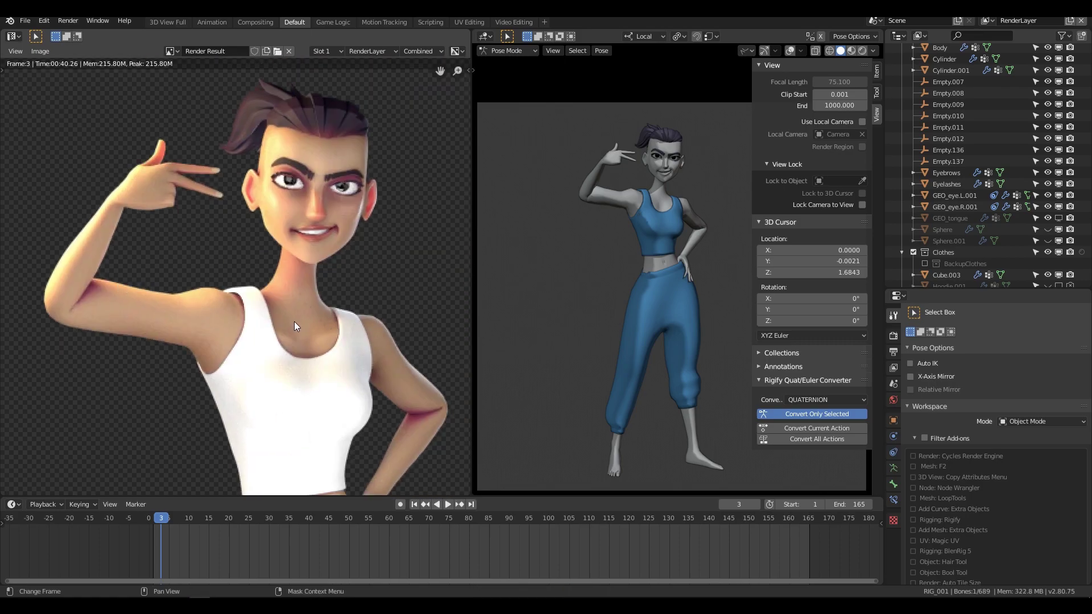
scroll(296, 342, "down", 1)
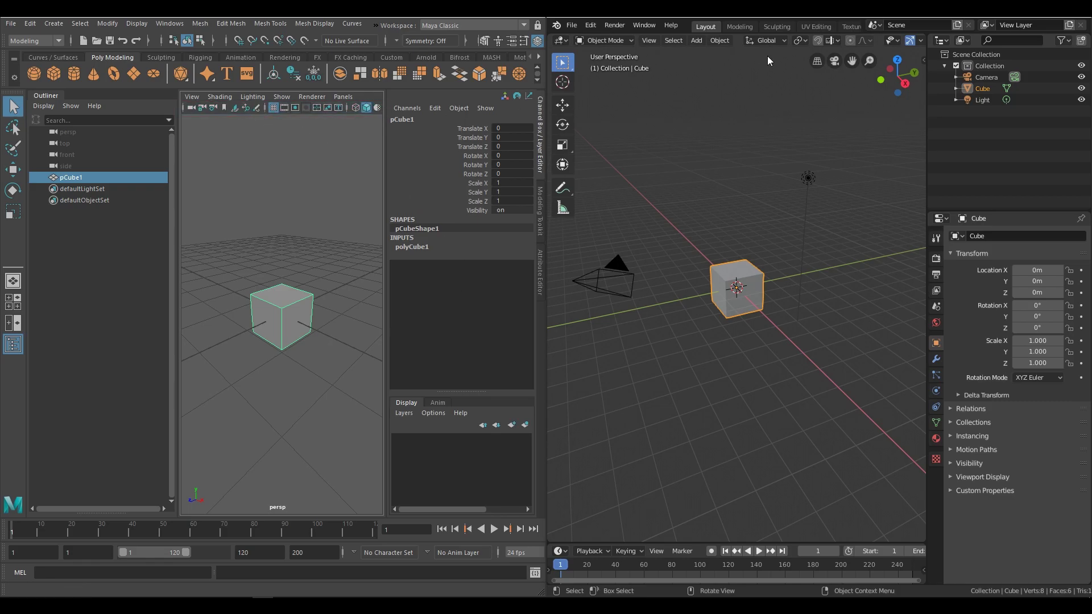
Hide all mesh objects in the Blender viewport through the object types visibility settings.
left_click(894, 38)
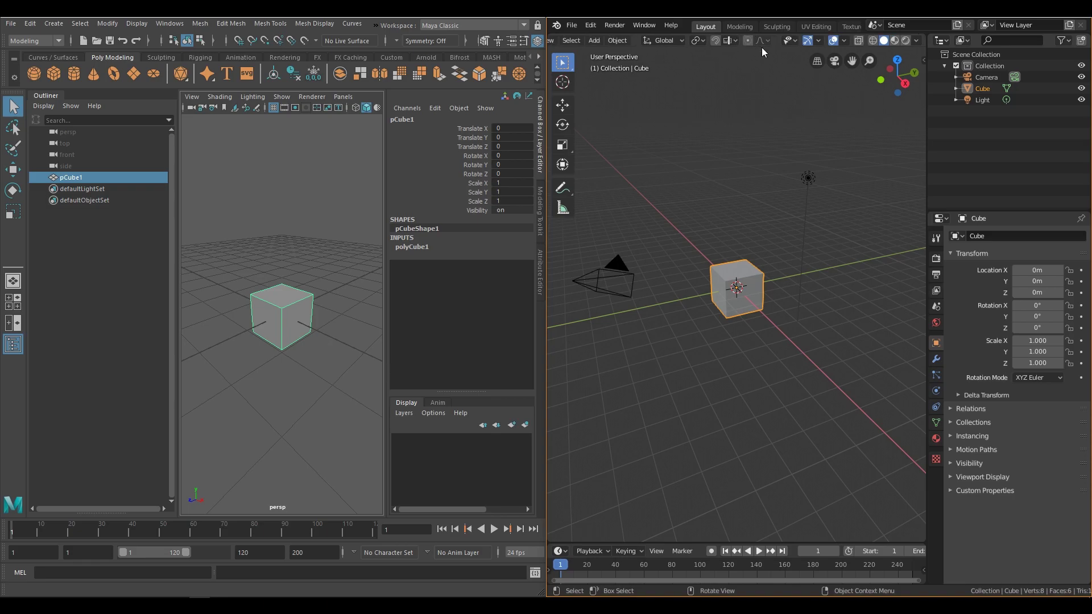
left_click(789, 41)
left_click(806, 77)
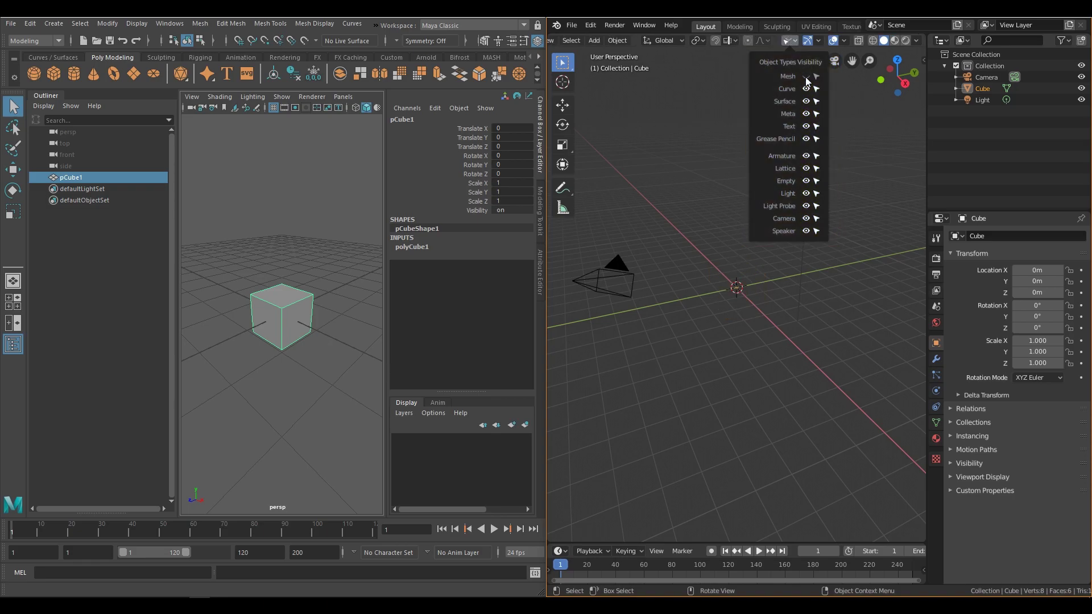
Switch to Maya, hide polygon objects in the perspective viewport and show them again.
left_click(281, 96)
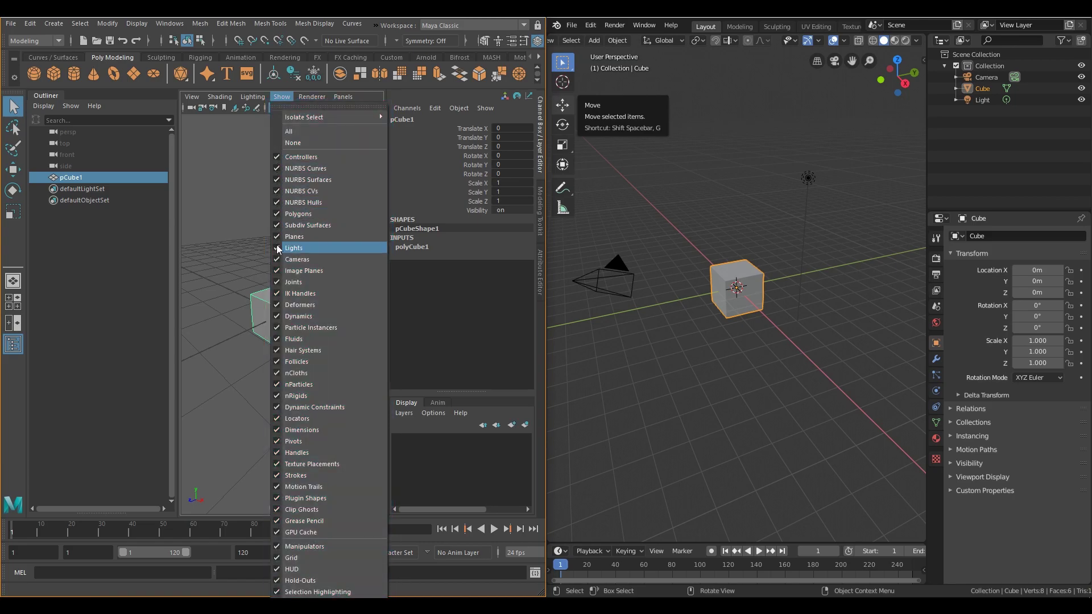
left_click(279, 216)
left_click(281, 98)
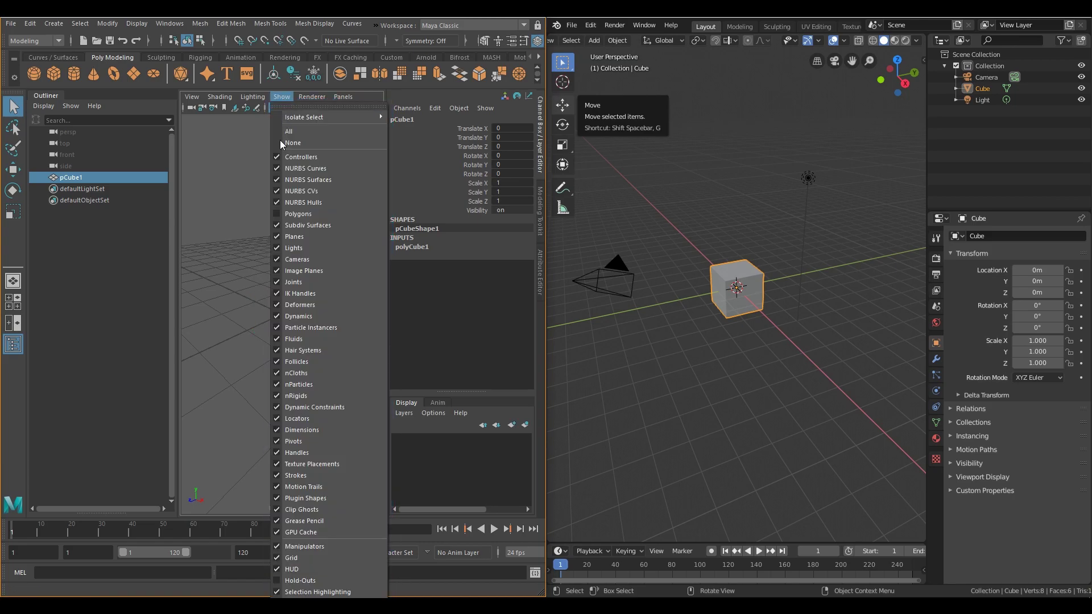
left_click(279, 215)
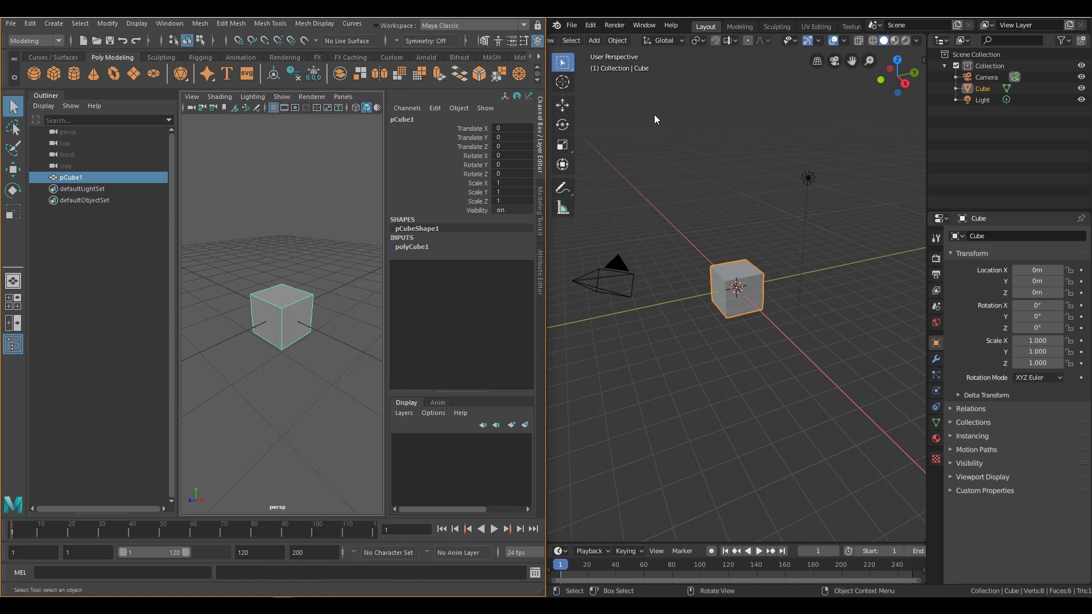
left_click(798, 41)
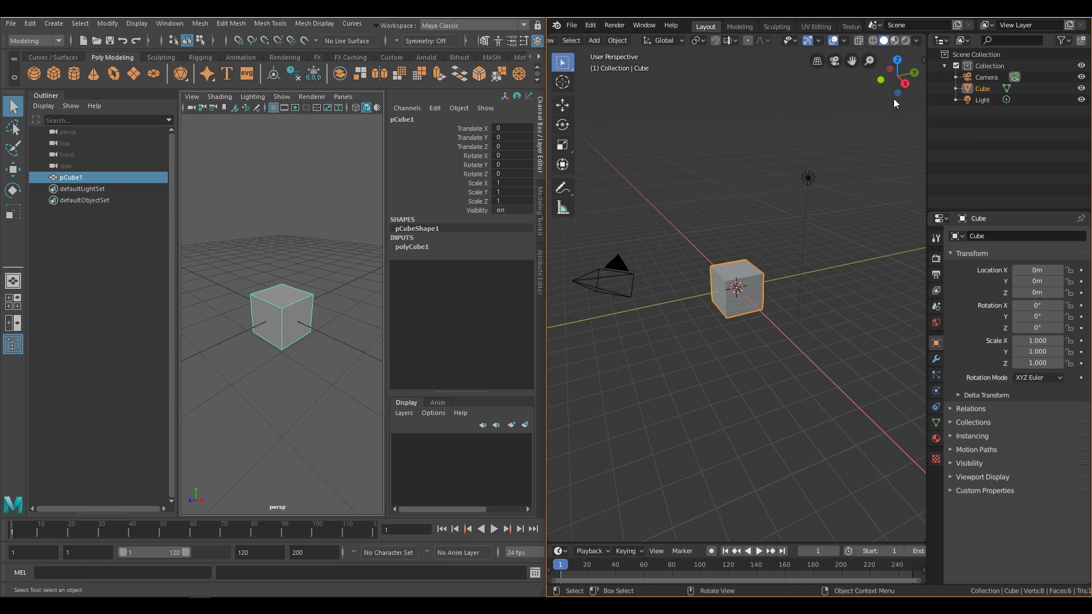
Switch to Blender and look through the Modeling, Sculpting, UV Editing and Texture Paint workspaces before returning to Layout.
left_click_drag(898, 80, 912, 103)
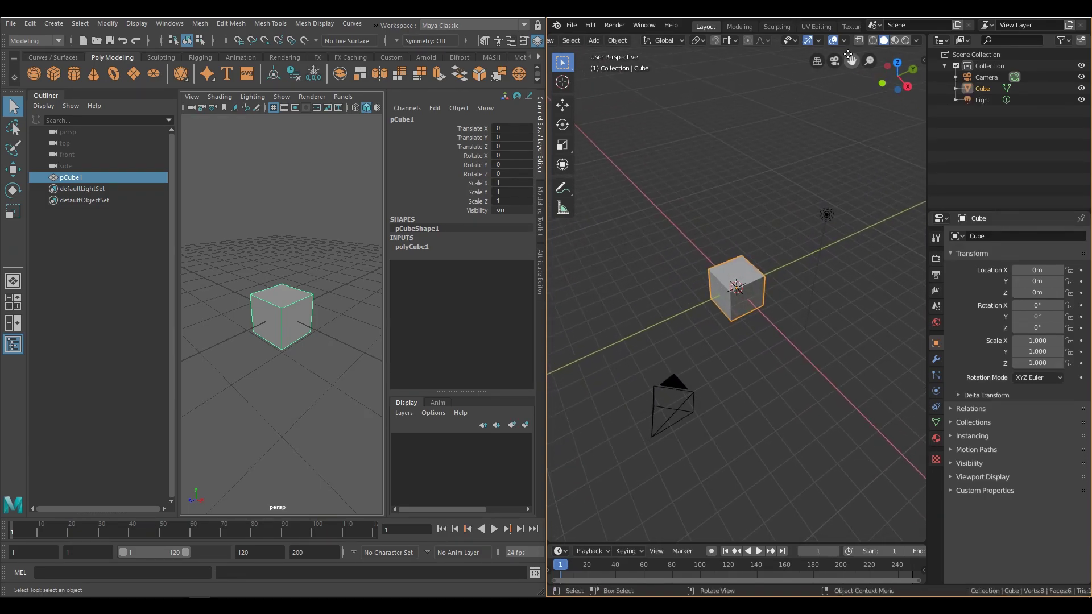
mouse_move(853, 61)
left_mouse_down()
mouse_move(882, 61)
mouse_move(803, 44)
mouse_move(869, 58)
mouse_move(869, 69)
mouse_move(869, 49)
left_mouse_up()
middle_click_drag(675, 261, 750, 252, "shift")
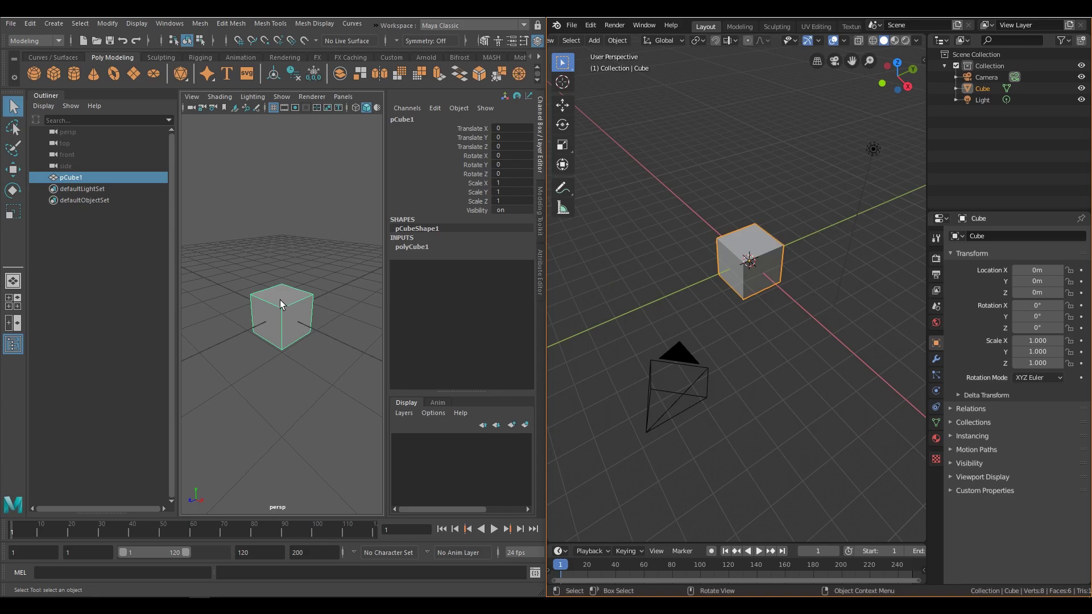
left_click(742, 26)
left_click(784, 26)
left_click(816, 26)
left_click(846, 26)
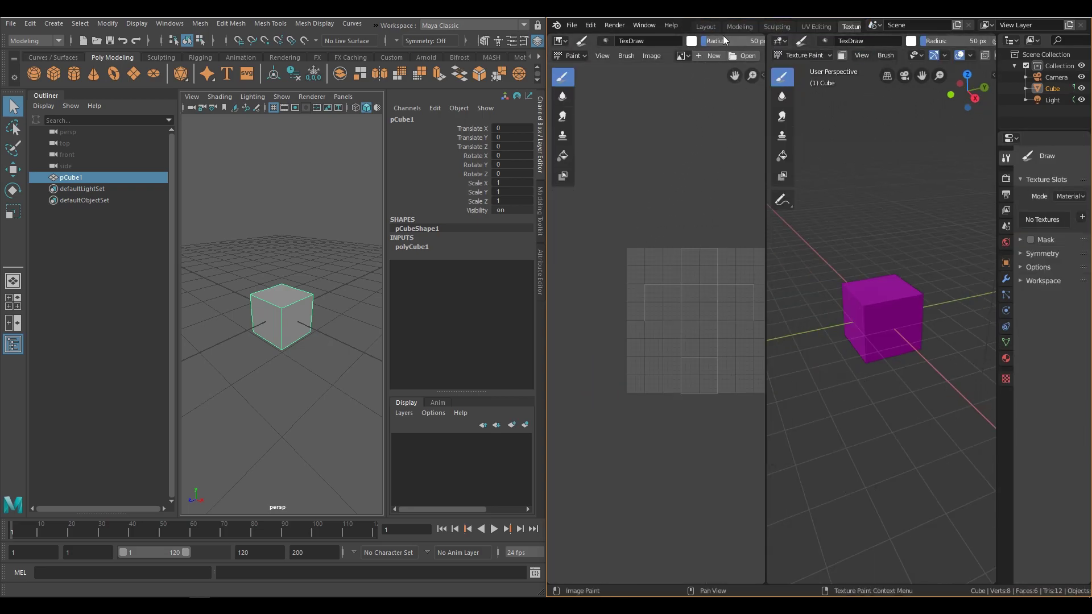
left_click(701, 27)
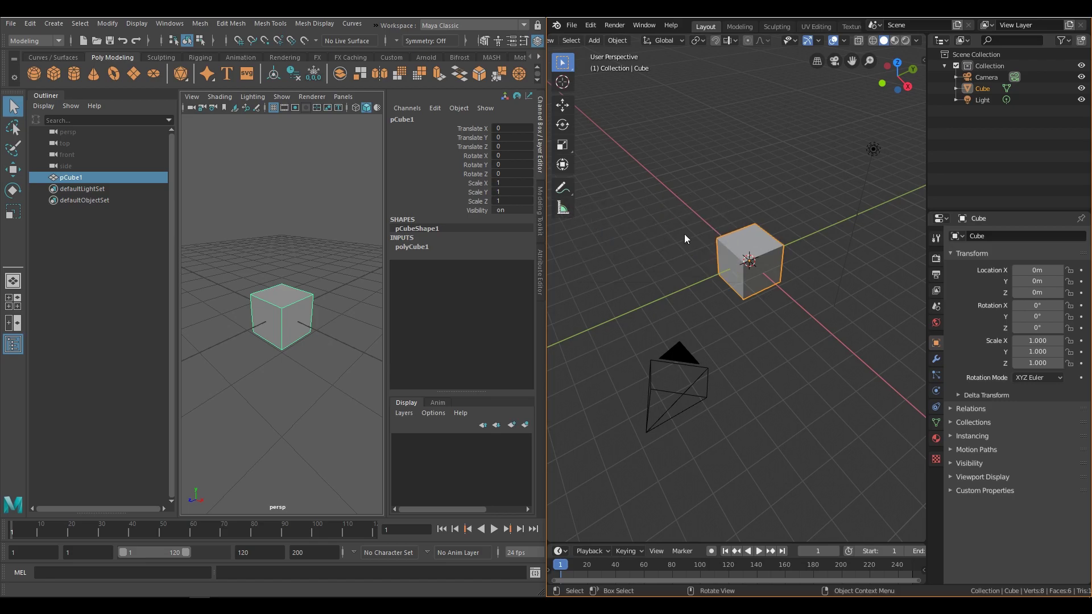
Enlarge the timeline area beneath Blender's 3D viewport.
scroll(690, 237, "up", 2)
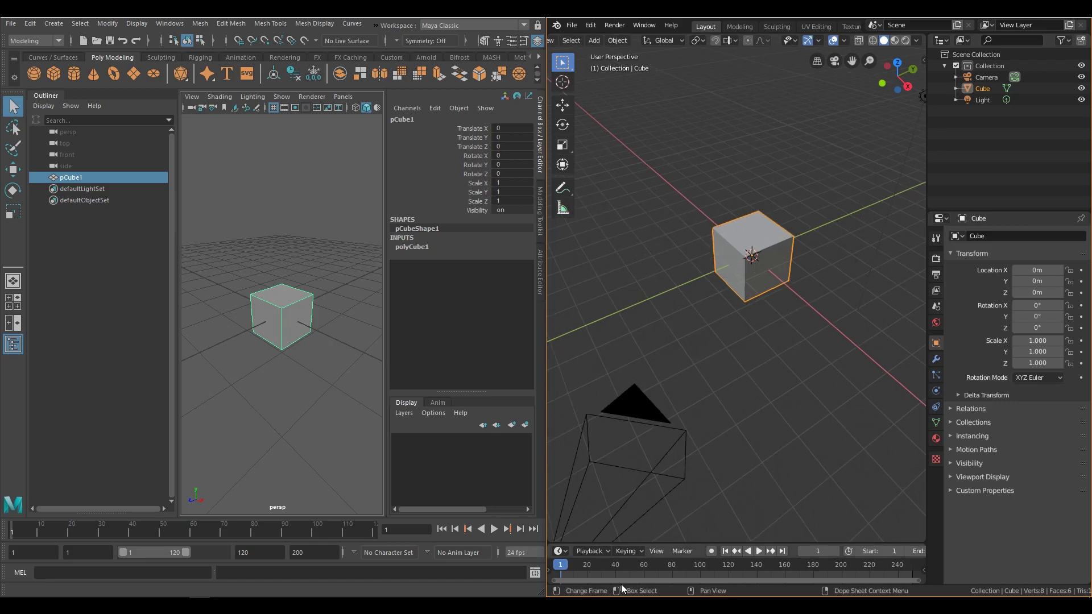
left_click_drag(640, 544, 636, 475)
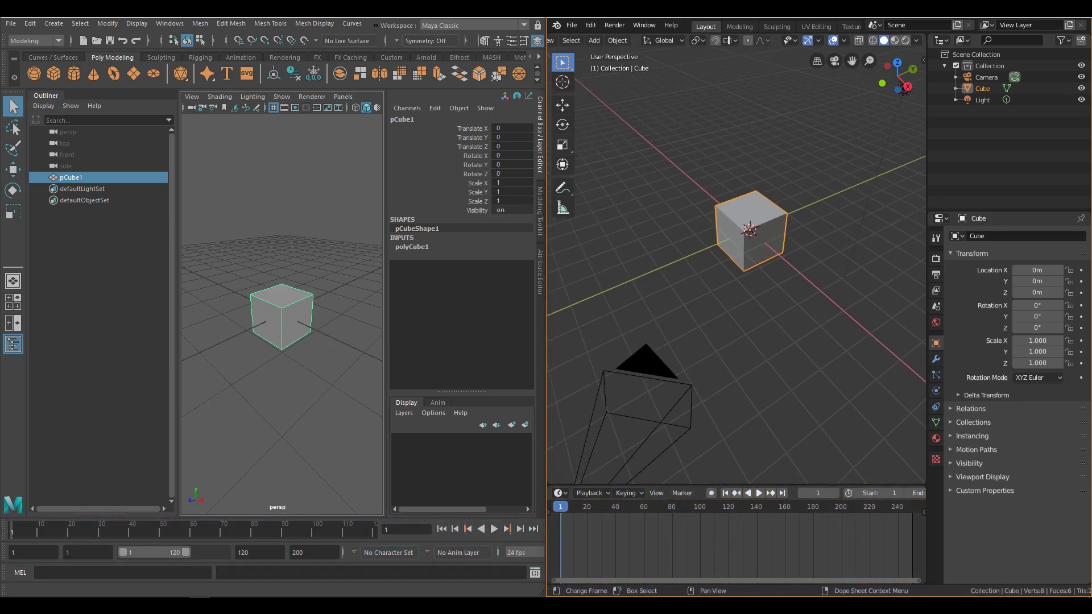
In Maya, view the polygon cone options, then open the Polygon Super Shape options and move them over the Maya viewport.
double_click(94, 75)
left_click(617, 211)
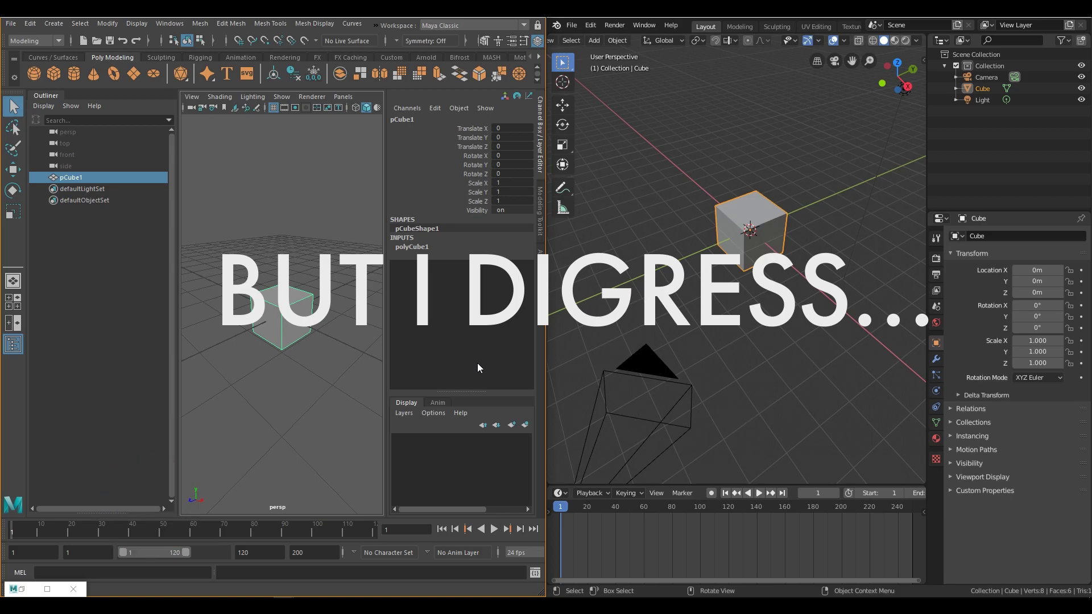
double_click(209, 74)
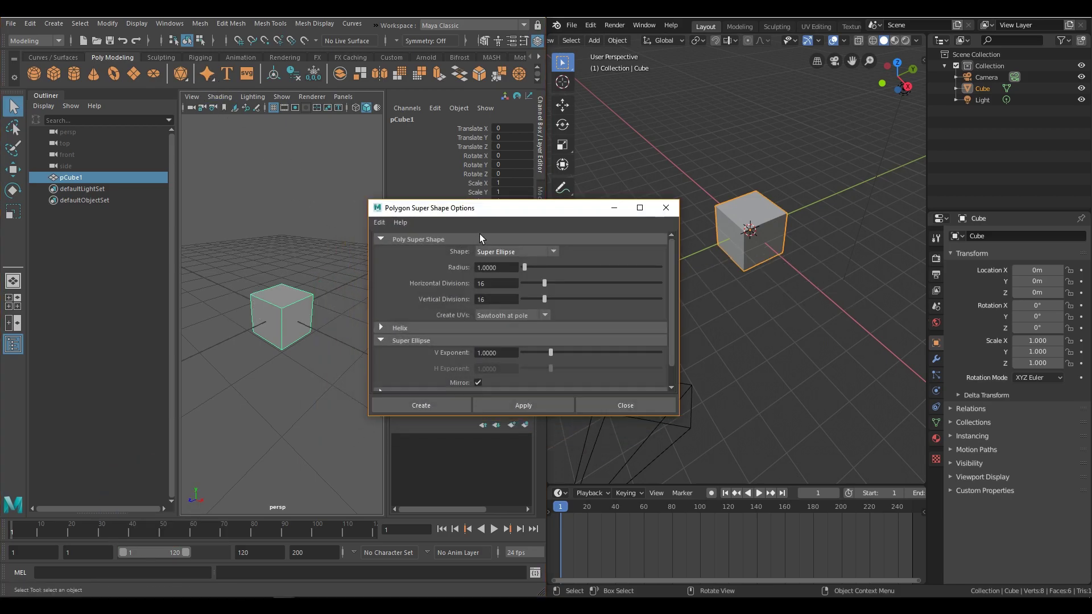
left_click_drag(469, 204, 260, 189)
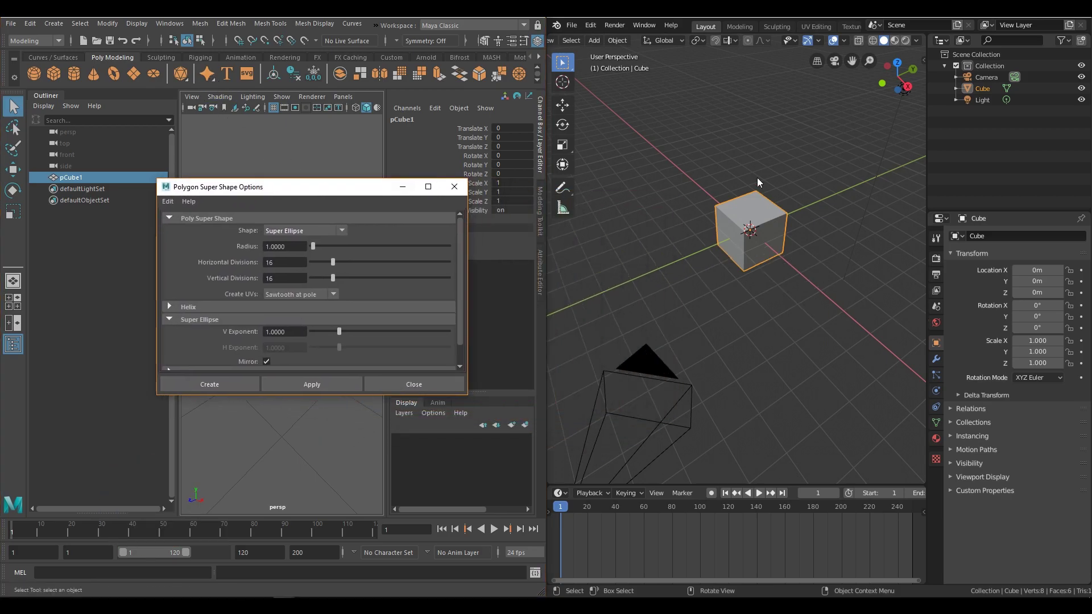
Show the active tool settings in Blender's sidebar and properties editor, and activate the Rotate tool.
left_click(923, 55)
left_click(923, 56)
left_click(919, 83)
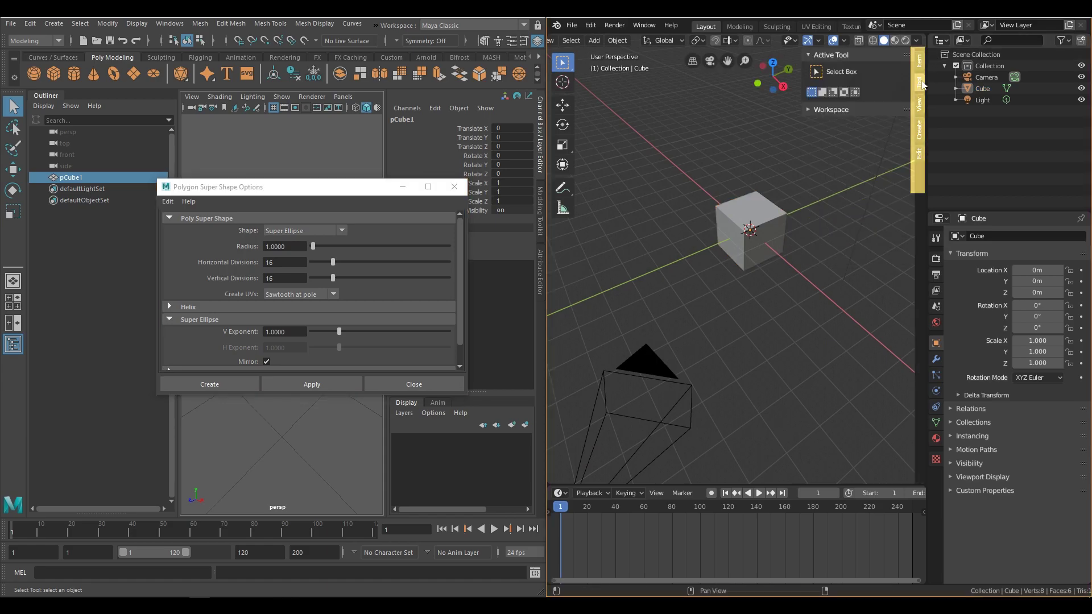
left_click(721, 242)
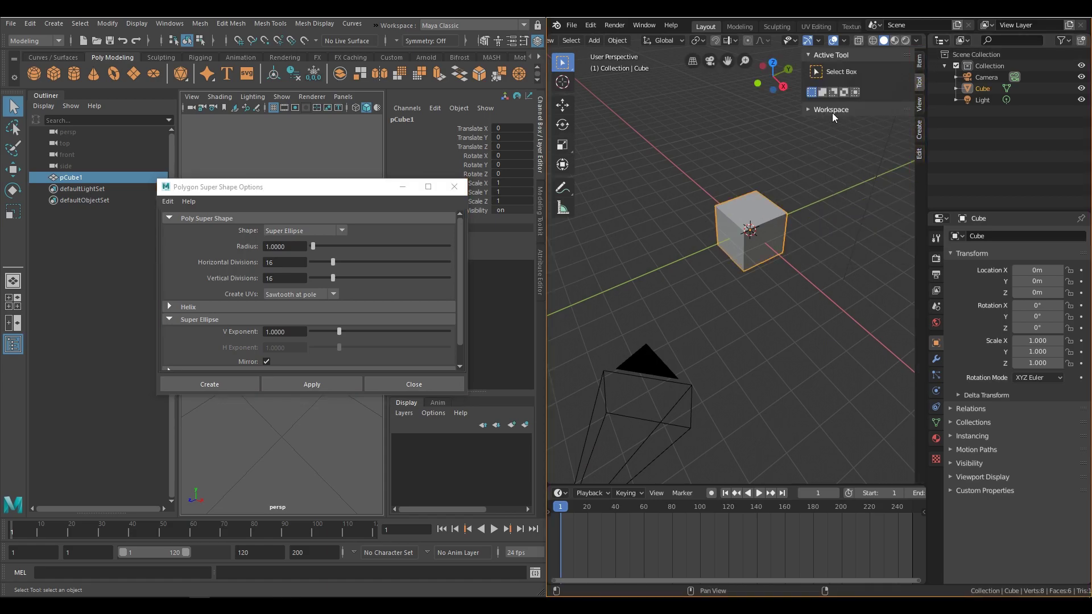
left_click(815, 107)
left_click(808, 110)
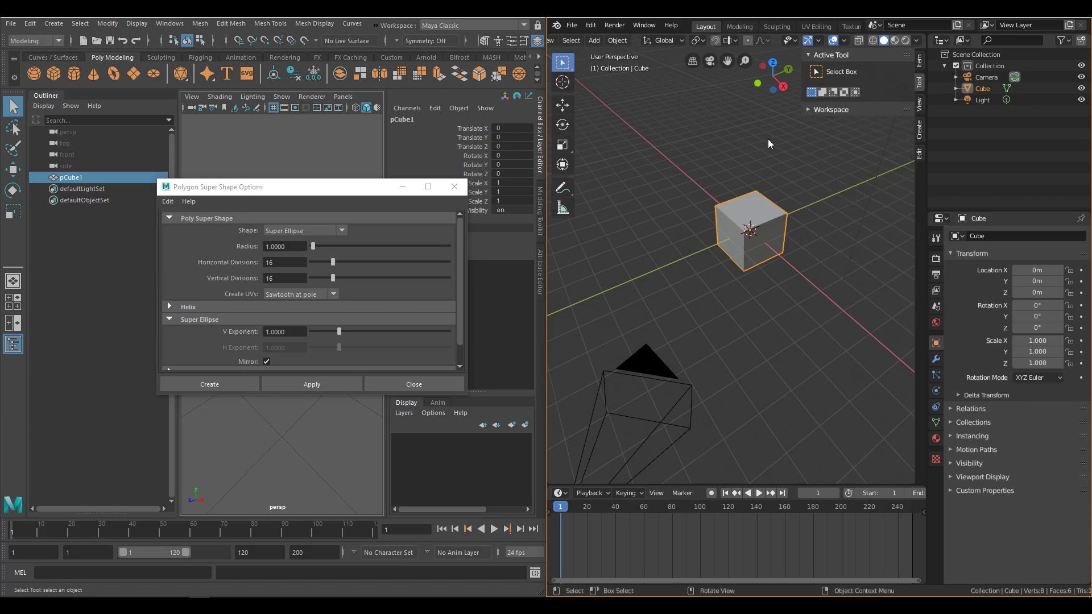
left_click(563, 125)
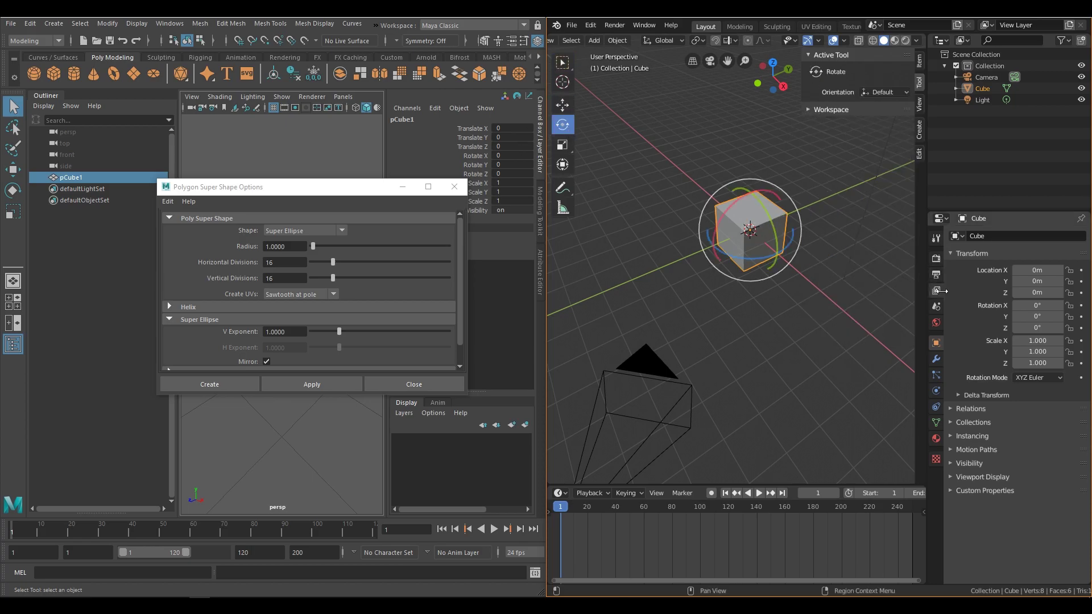
left_click(936, 238)
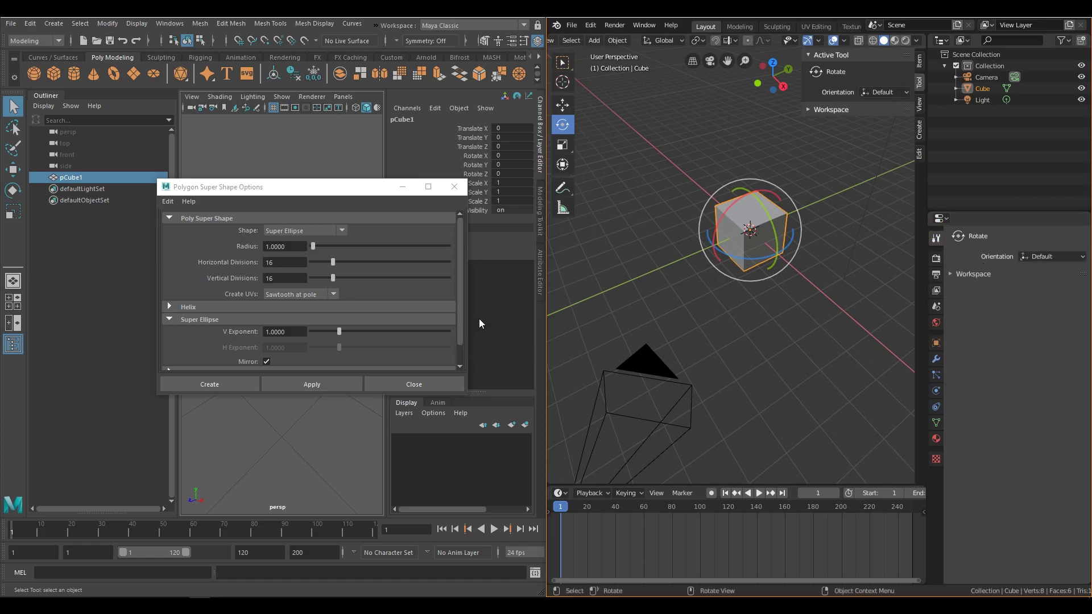
Minimize Maya's Super Shape options, switch the cube to face selection and select one of its side faces.
left_click(403, 187)
right_click_drag(281, 290, 288, 247)
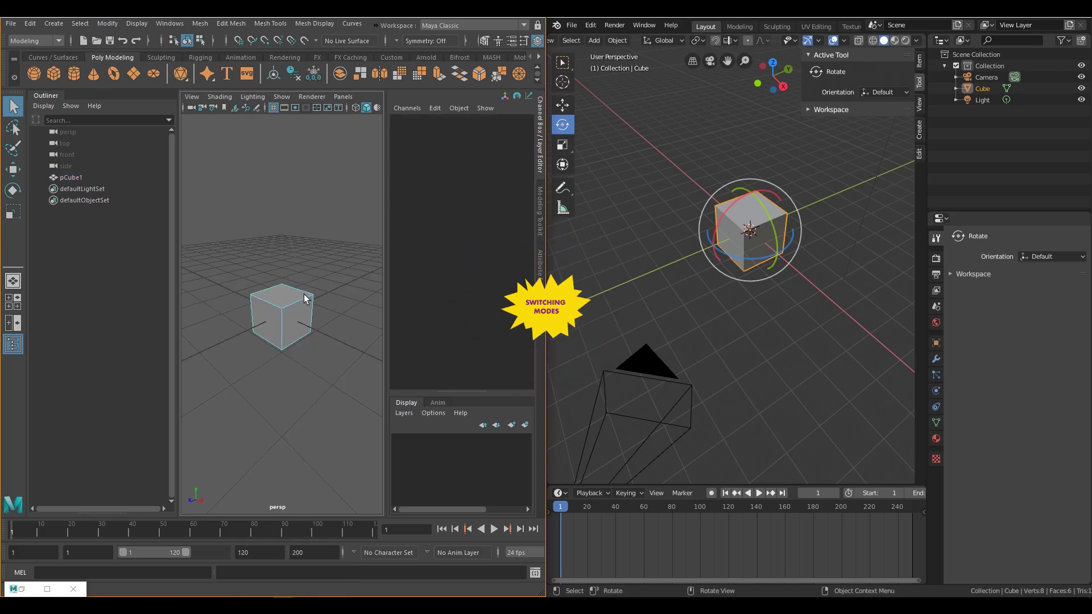
mouse_move(303, 323)
right_mouse_down()
mouse_move(304, 340)
mouse_move(299, 320)
right_mouse_up()
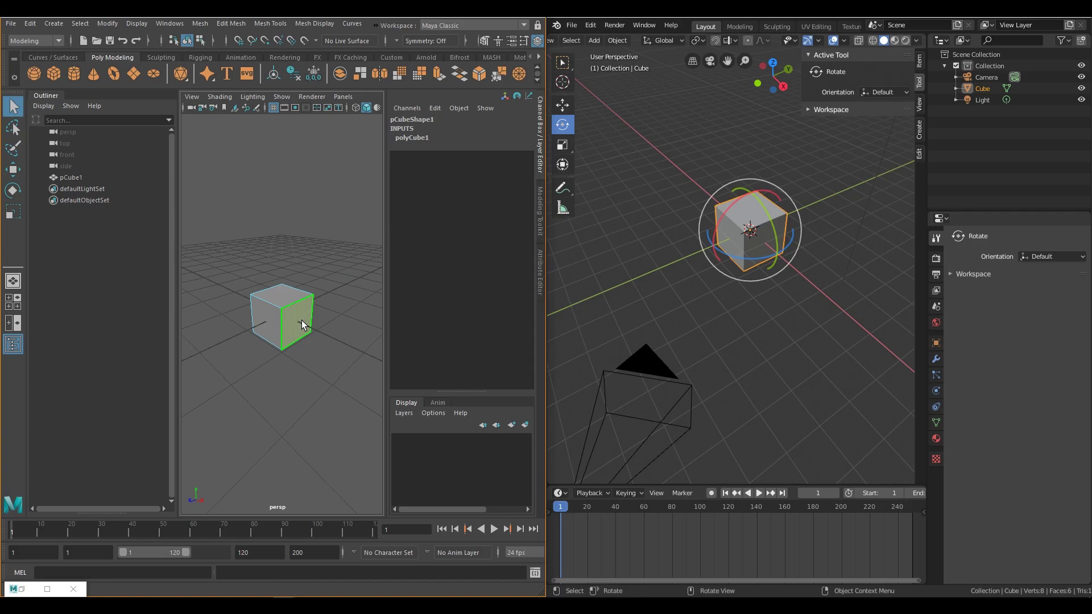
Toggle Blender's cube between object and edit modes, leave it in Edit Mode and reveal the mesh selection modes.
left_click(747, 252)
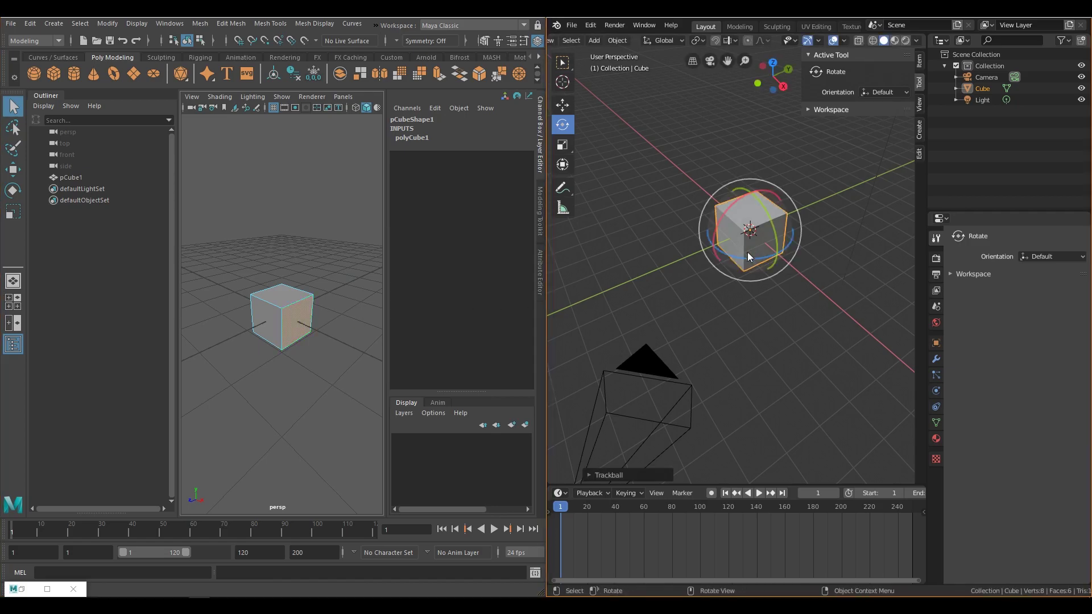
key("Tab")
key("Tab")
key("Tab")
key("Tab")
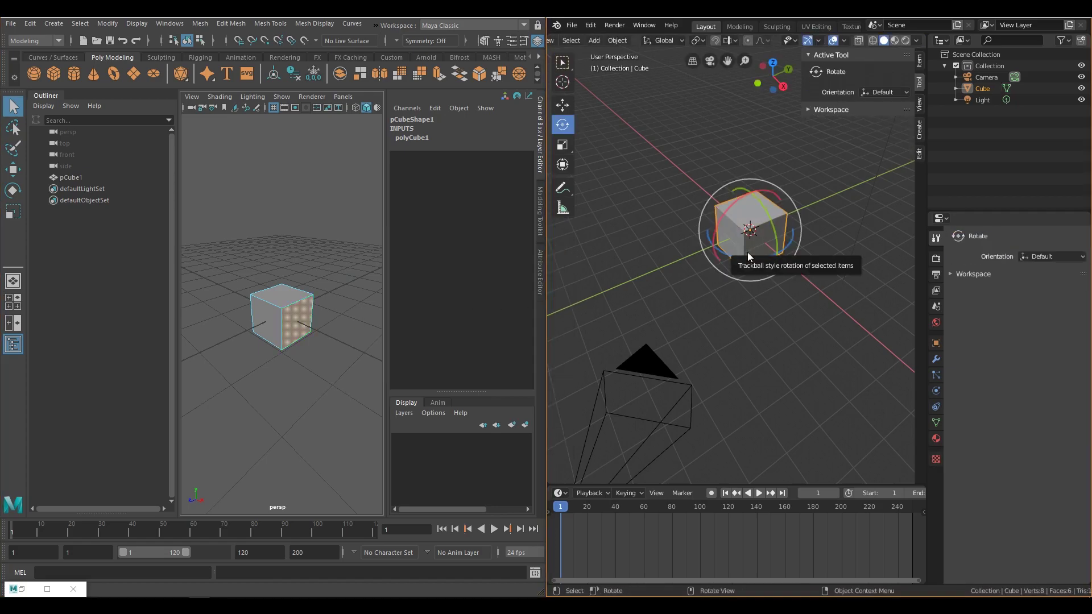
key("Tab")
key("Tab")
key("Tab")
key("Tab")
key("Tab")
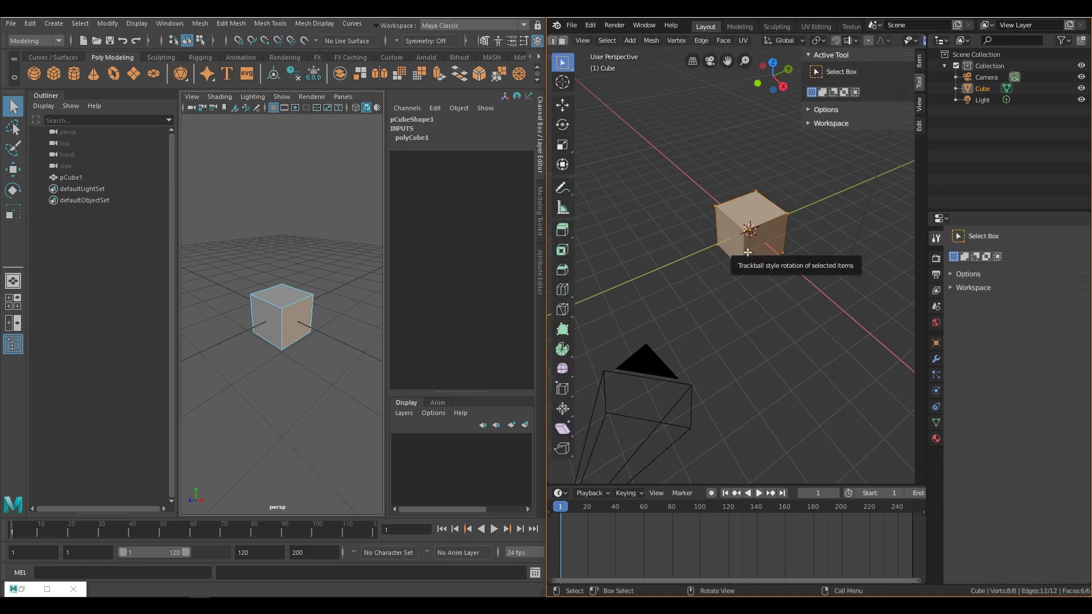
middle_click_drag(592, 40, 710, 38)
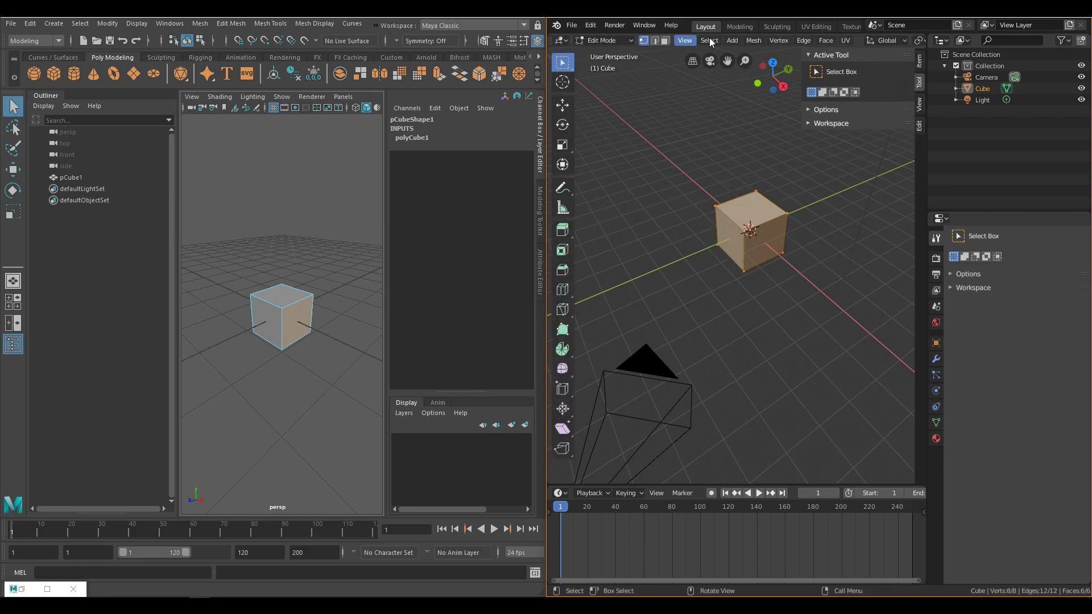
In face selection mode, extrude the cube's side face outward along X and its top face upward.
left_click(665, 41)
left_click(770, 253)
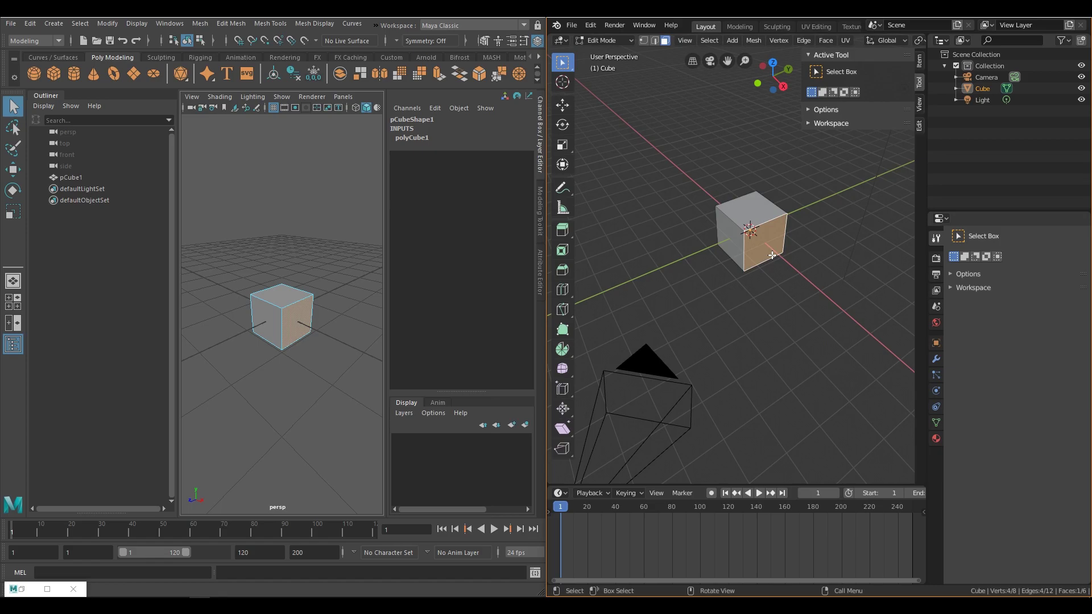
key("e")
left_click(807, 307)
left_click(737, 210)
key("e")
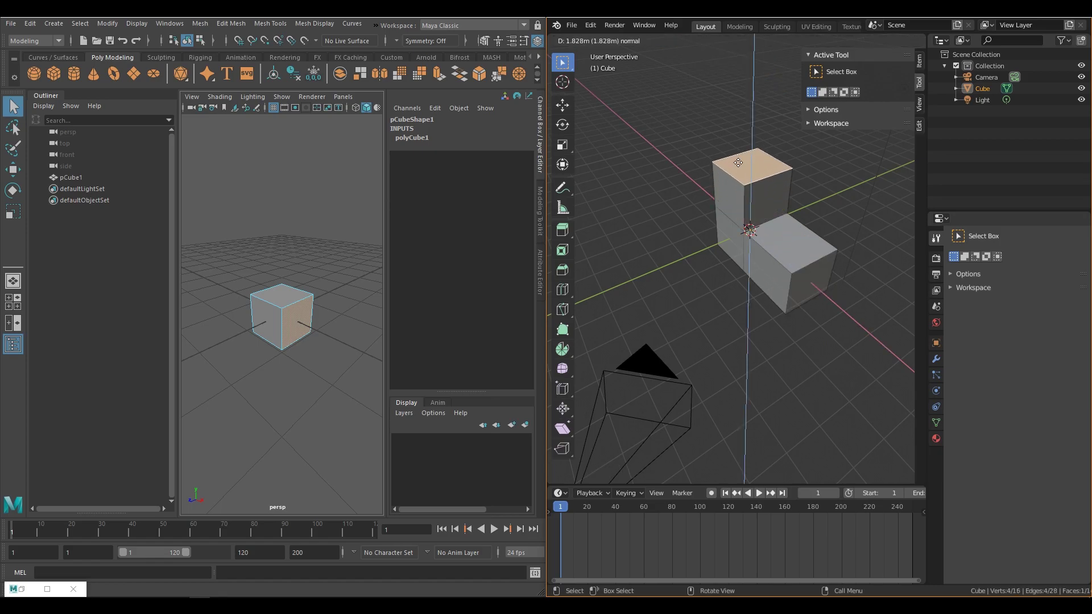
left_click(723, 182)
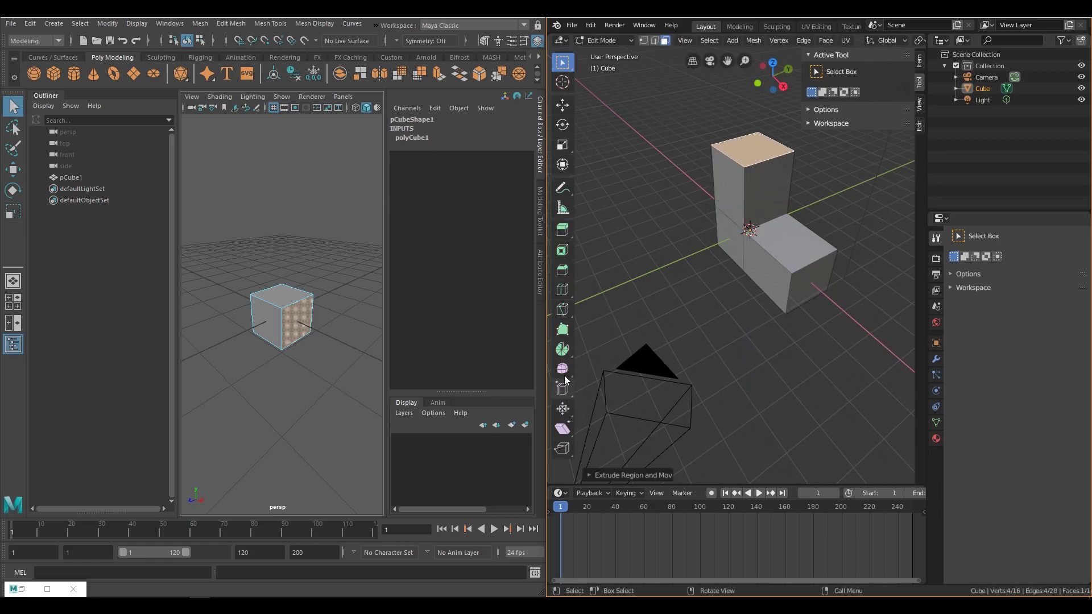
With the Extrude Region tool, extrude the tower's side face, the X-facing end face and the new block's side face outward.
left_click(562, 230)
left_click(715, 201)
left_click_drag(669, 207, 636, 214)
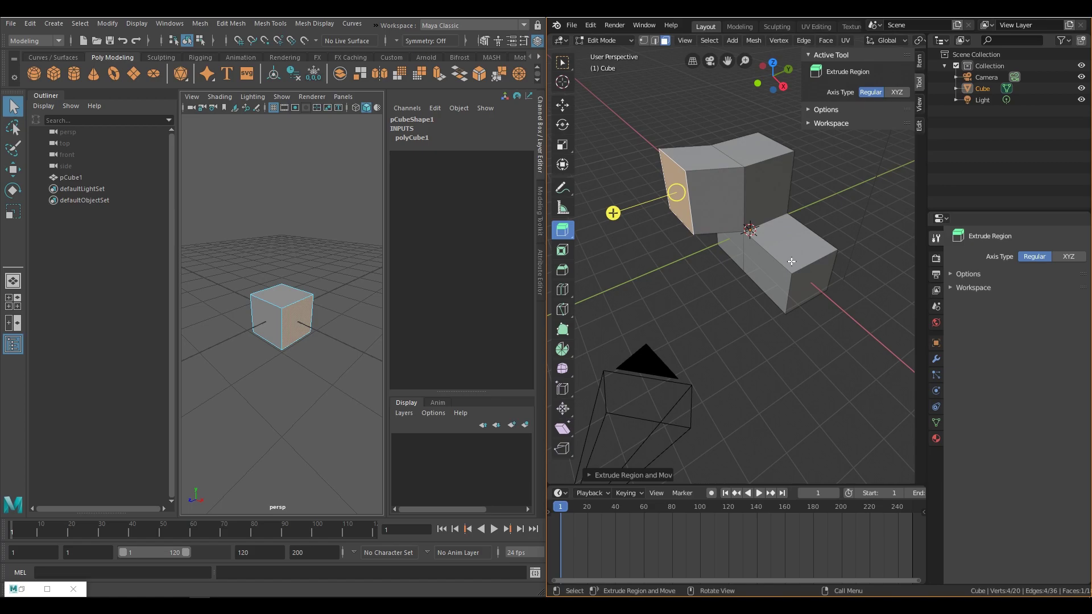
left_click(814, 272)
left_click_drag(861, 320, 911, 365)
left_click(781, 323)
left_click(793, 317)
left_click_drag(760, 349, 722, 378)
Return to Object Mode and add a Subdivision Surface modifier with 3 render and 2 viewport subdivisions.
left_click(607, 40)
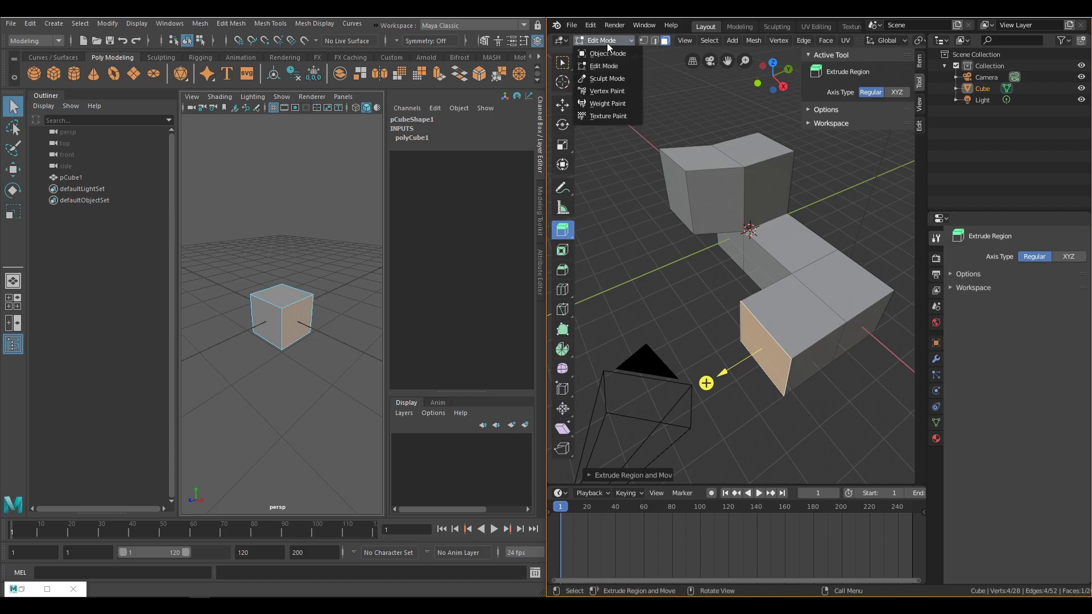
left_click(608, 52)
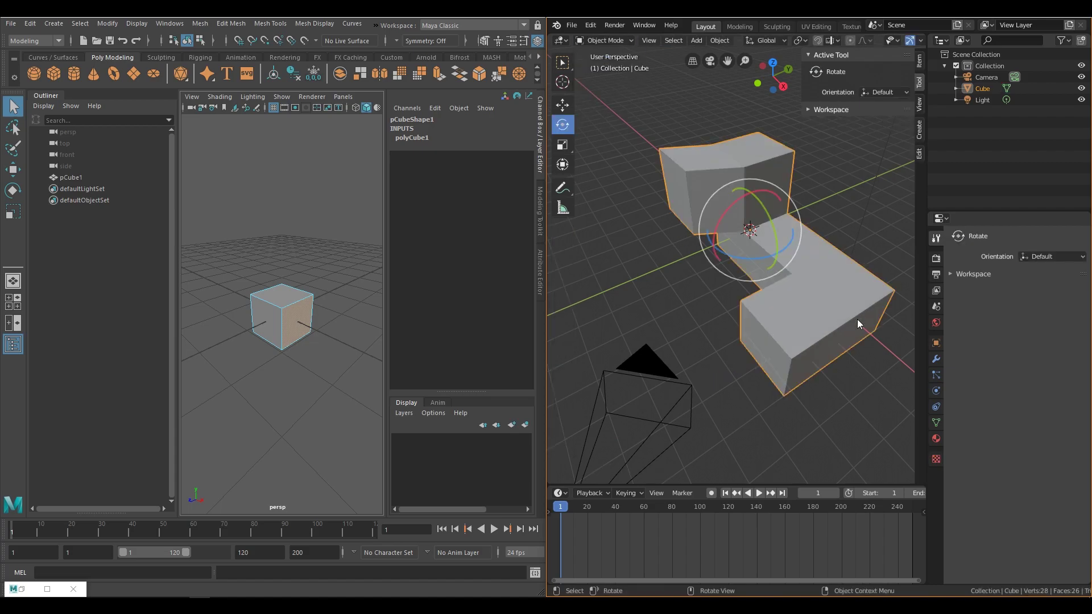
left_click(935, 360)
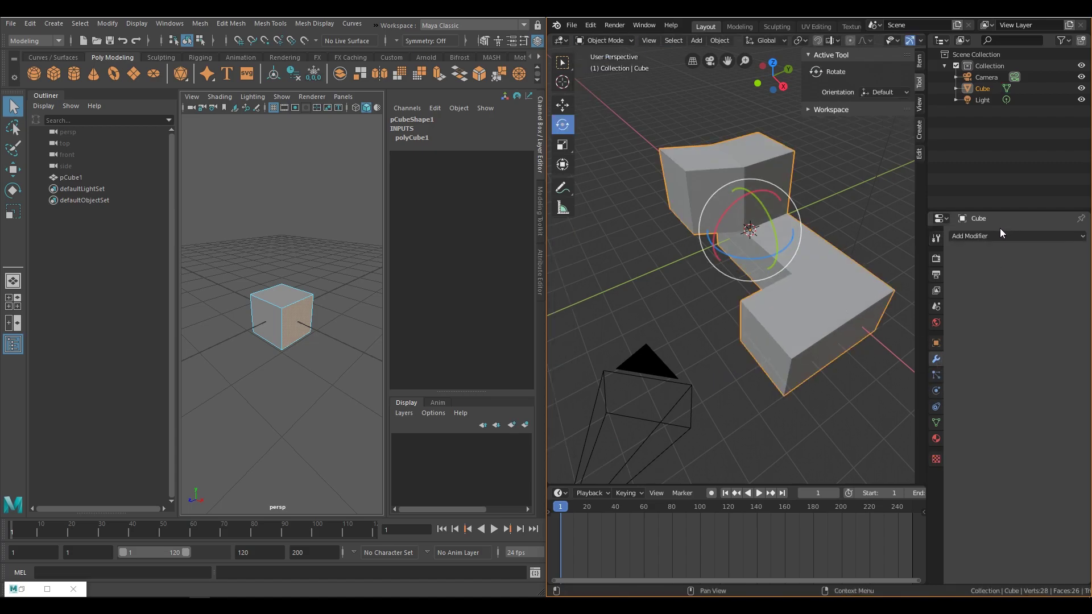
left_click(1000, 234)
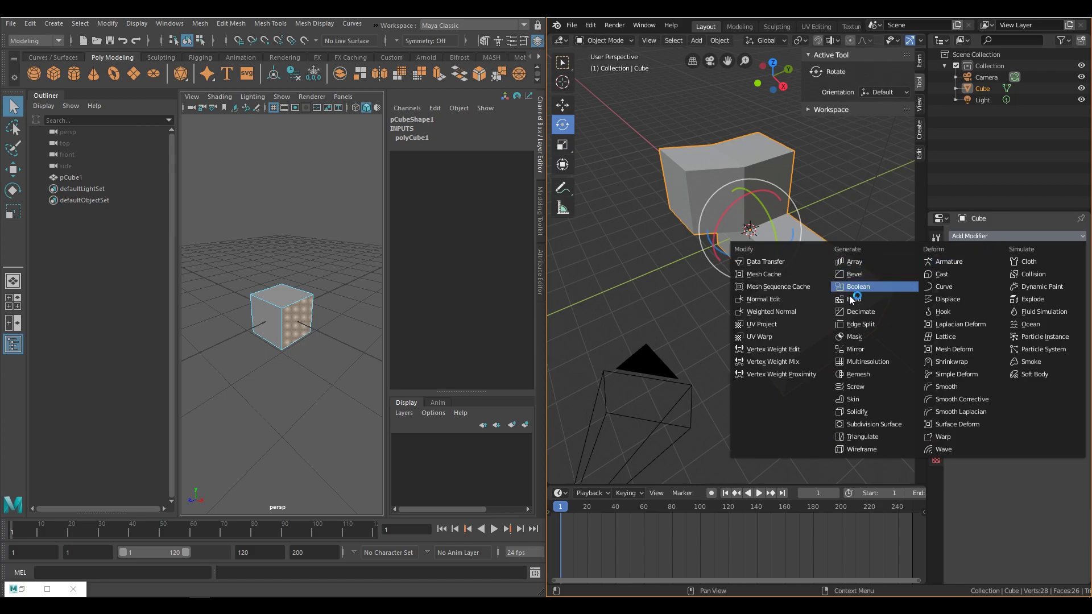
left_click(858, 424)
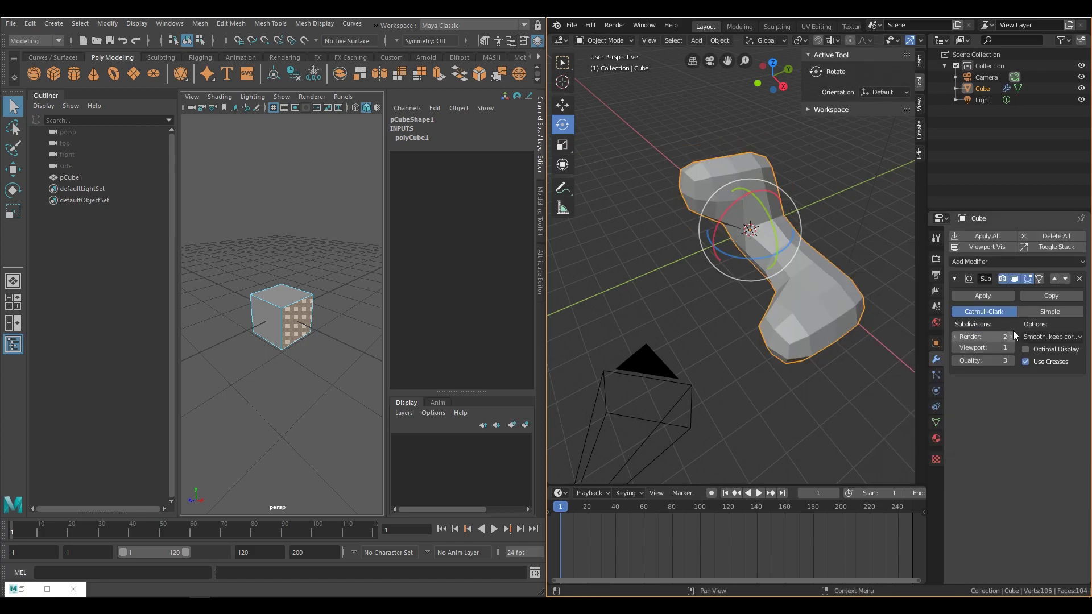
left_click(1012, 348)
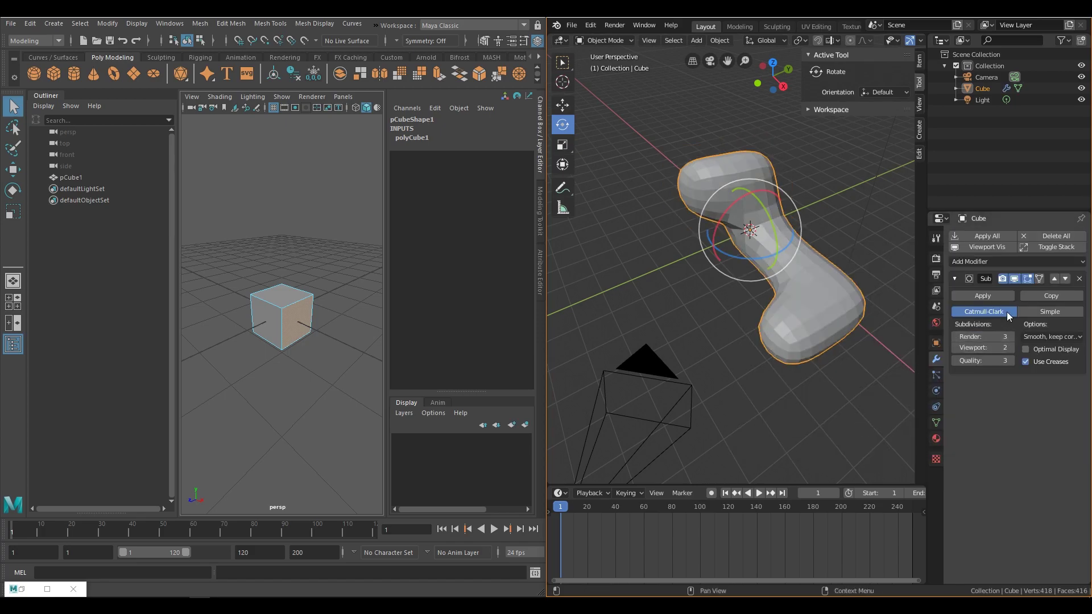
Put the subdivided mesh back in Edit Mode and view the mode choices in the pie menu.
left_click(586, 42)
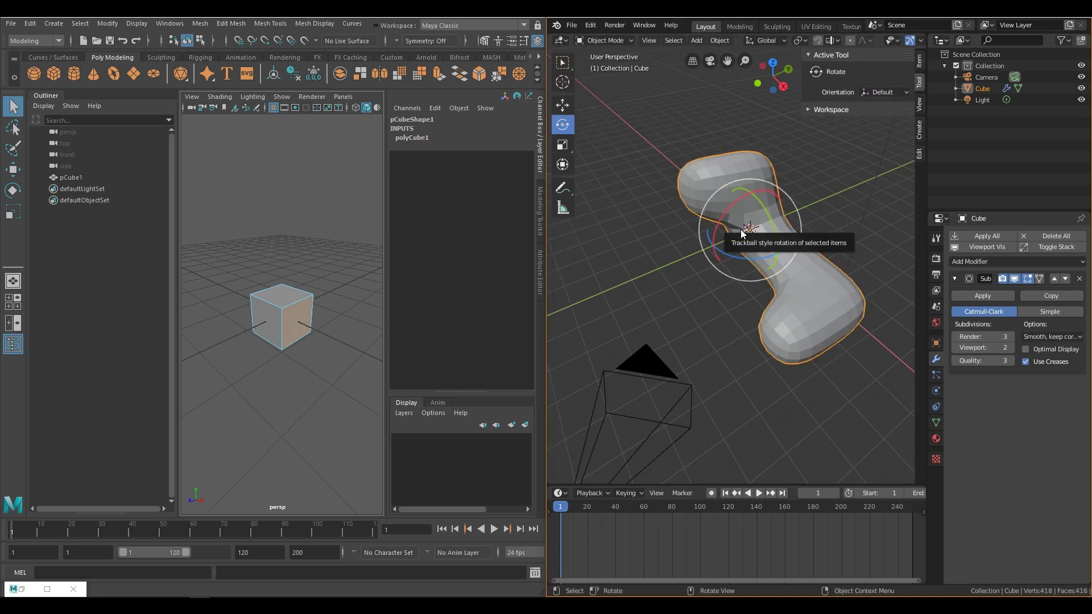
key("Tab")
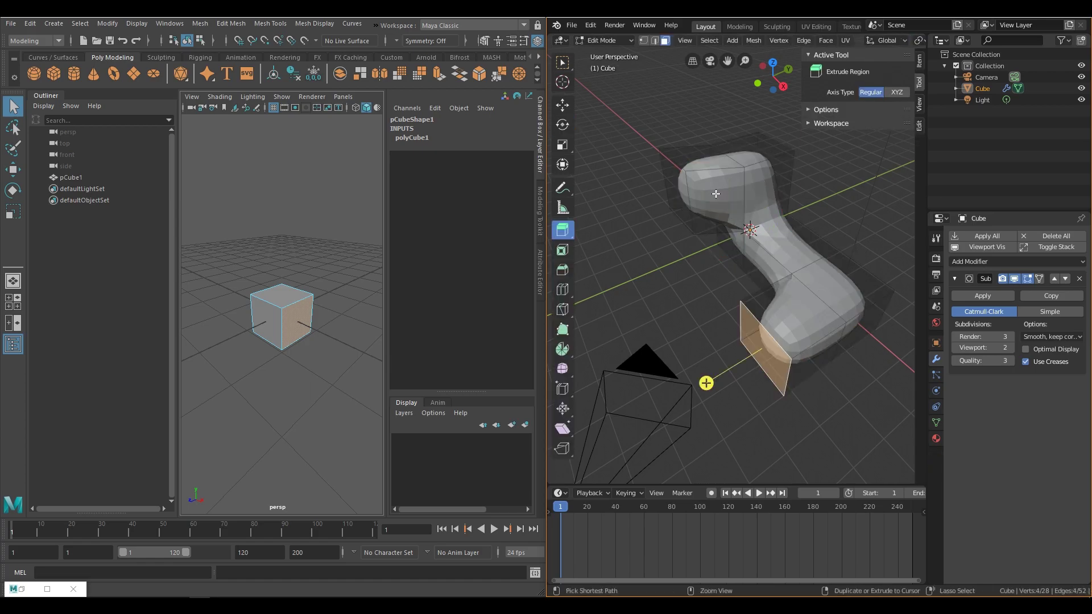
key("ctrl+Tab")
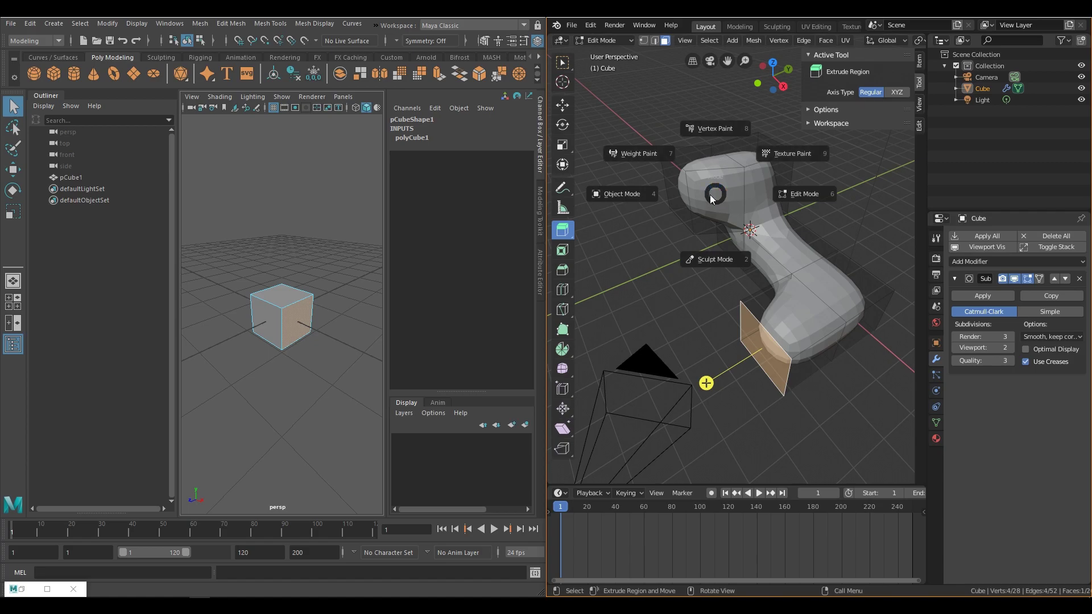
key("Escape")
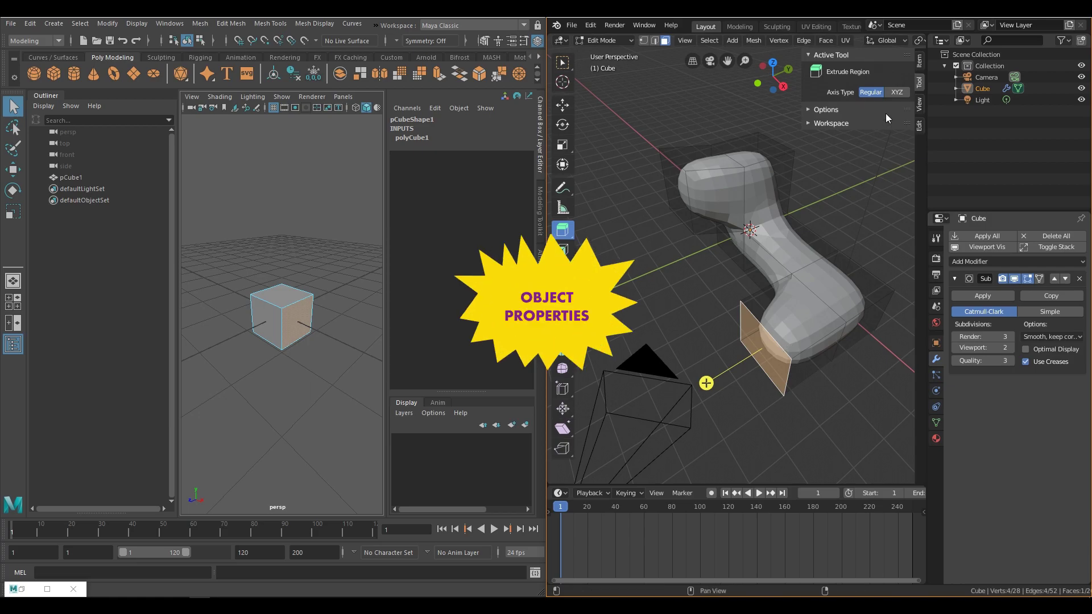
Show the mesh's transform values in the sidebar and return it to Object Mode.
left_click(919, 61)
left_click(603, 41)
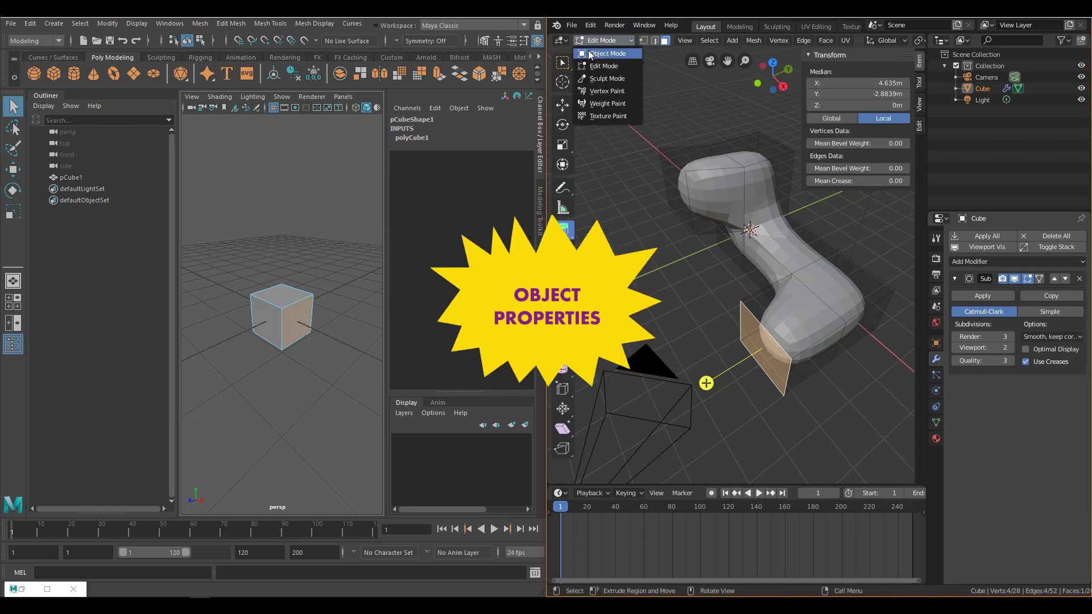
left_click(606, 48)
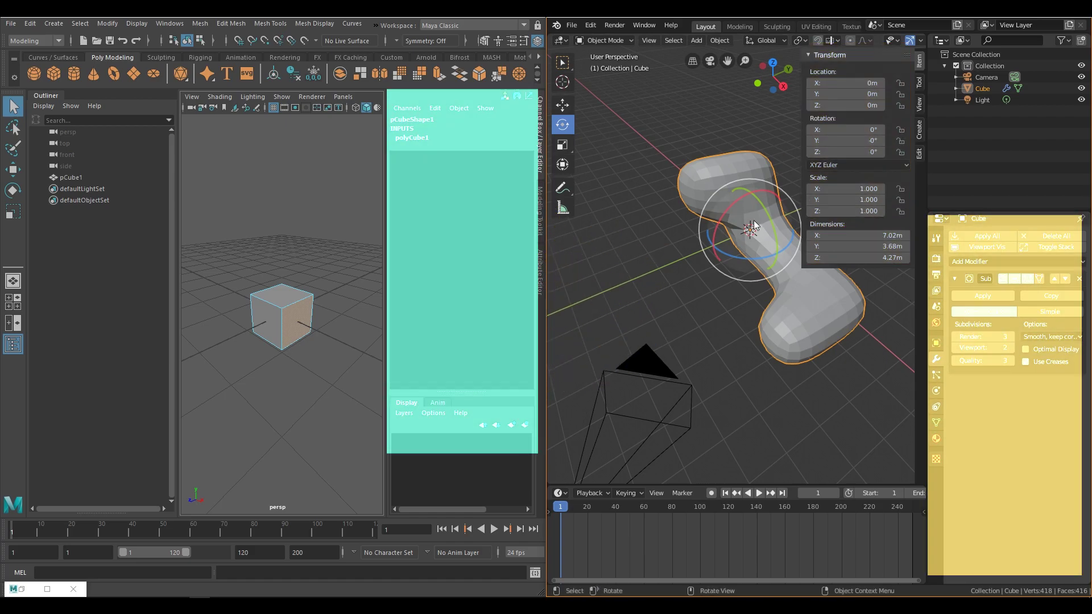
Switch to Maya and alternate the cube's details between the Channel Box and the Attribute Editor.
left_click(269, 302)
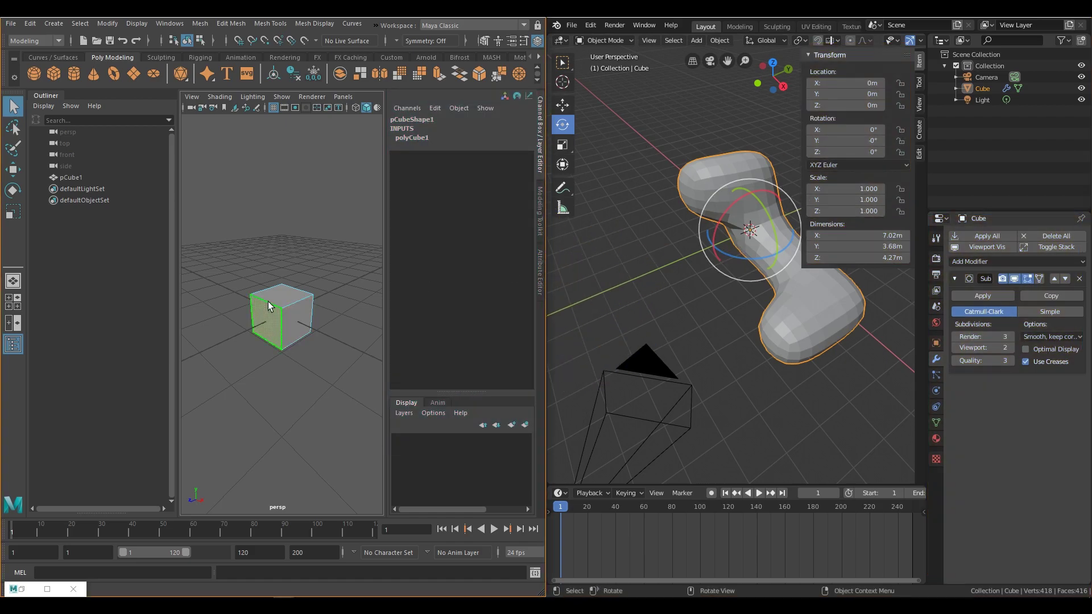
key("ctrl+a")
key("ctrl+a")
key("ctrl+a")
key("ctrl+a")
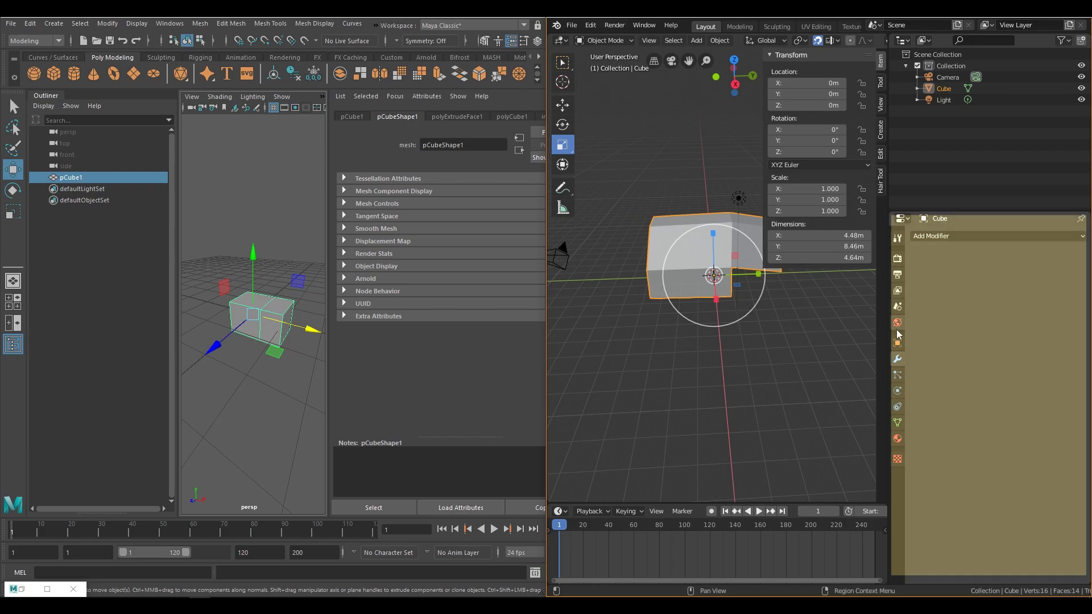
Back in Blender, view the render, modifier and object properties, and toggle the sidebar holding the cube's transform values.
left_click(897, 259)
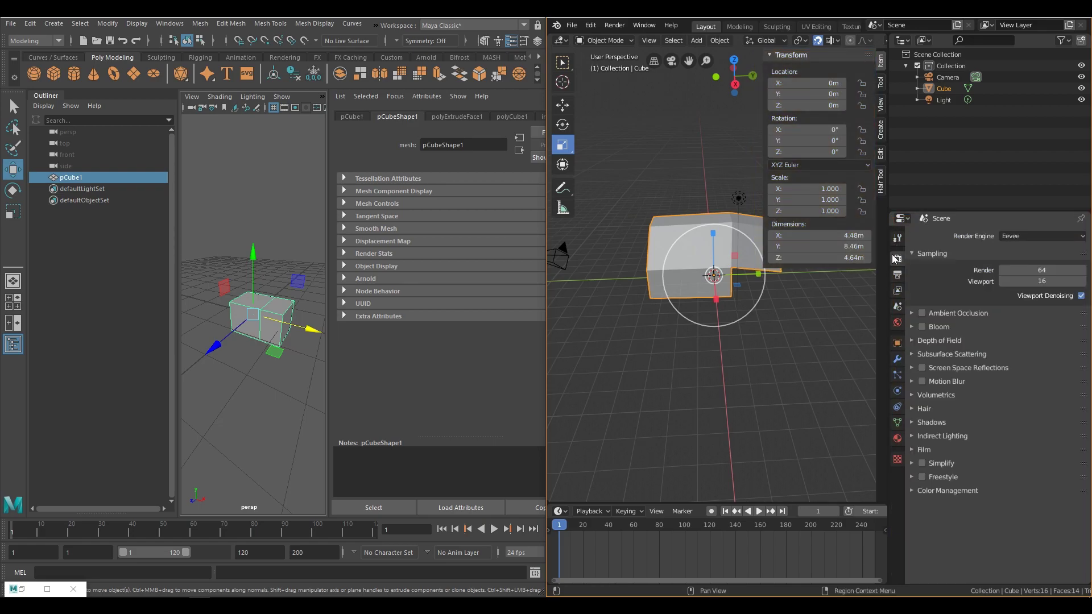
left_click(898, 358)
left_click(897, 343)
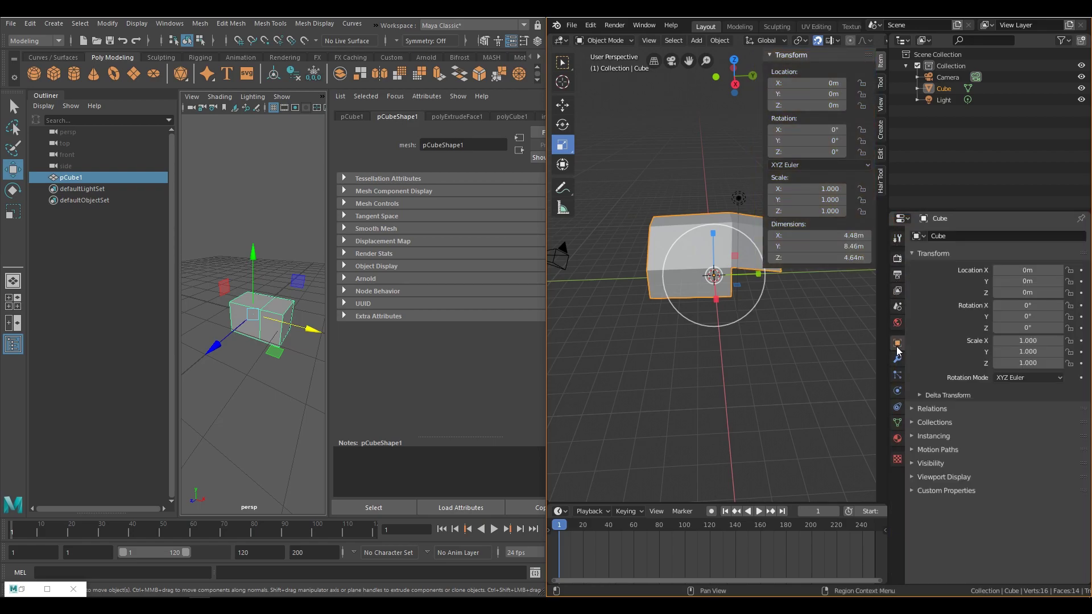
key("n")
key("n")
key("n")
key("n")
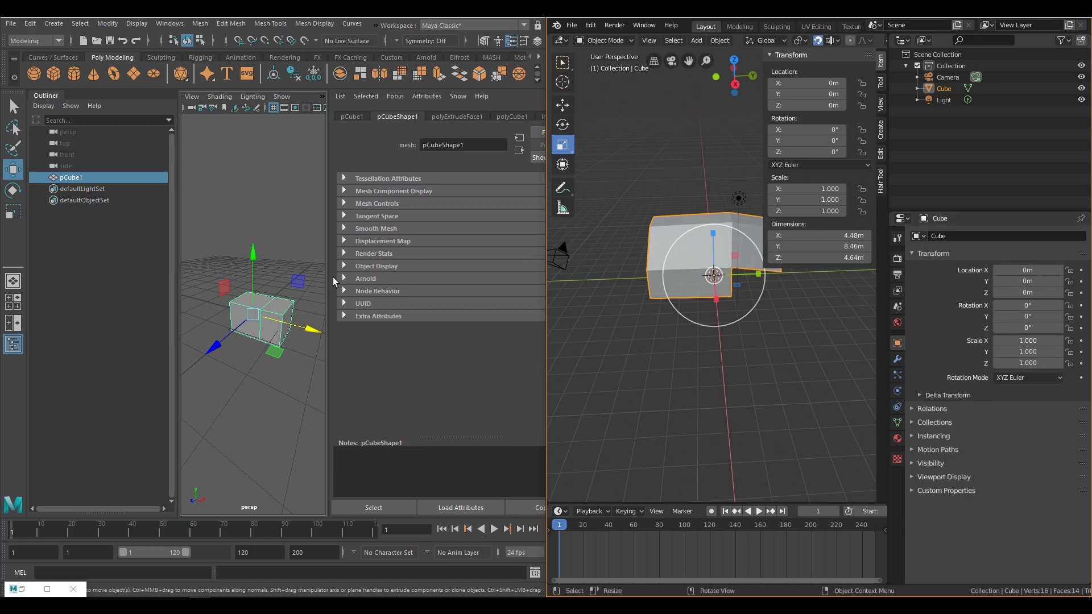
In Maya, view pCube1's transform attributes and expand the polyExtrudeFace1 input's values in the Channel Box.
left_click(354, 117)
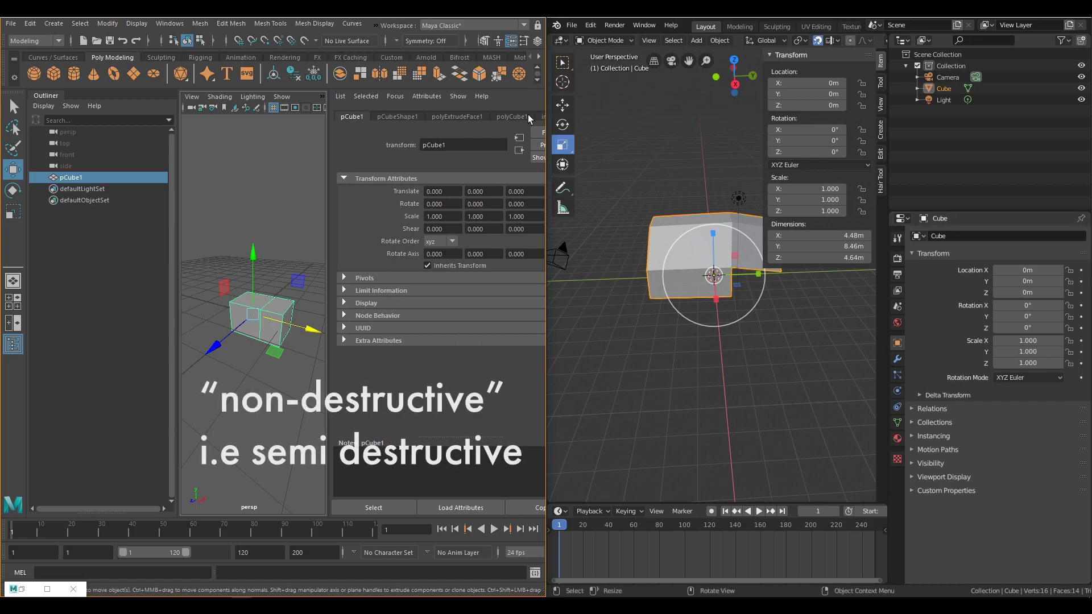
key("ctrl+a")
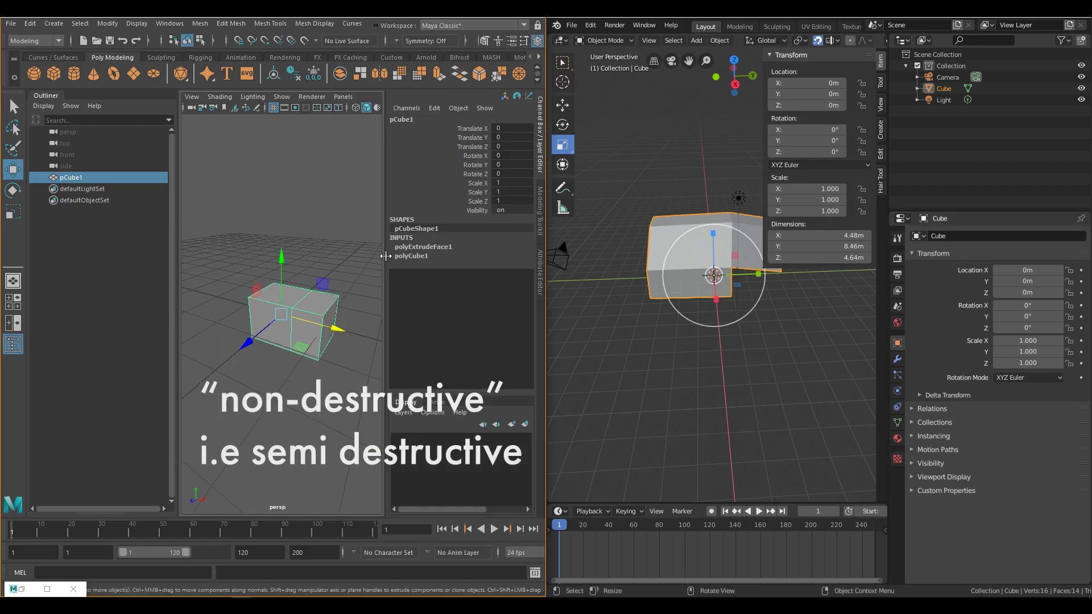
left_click(428, 248)
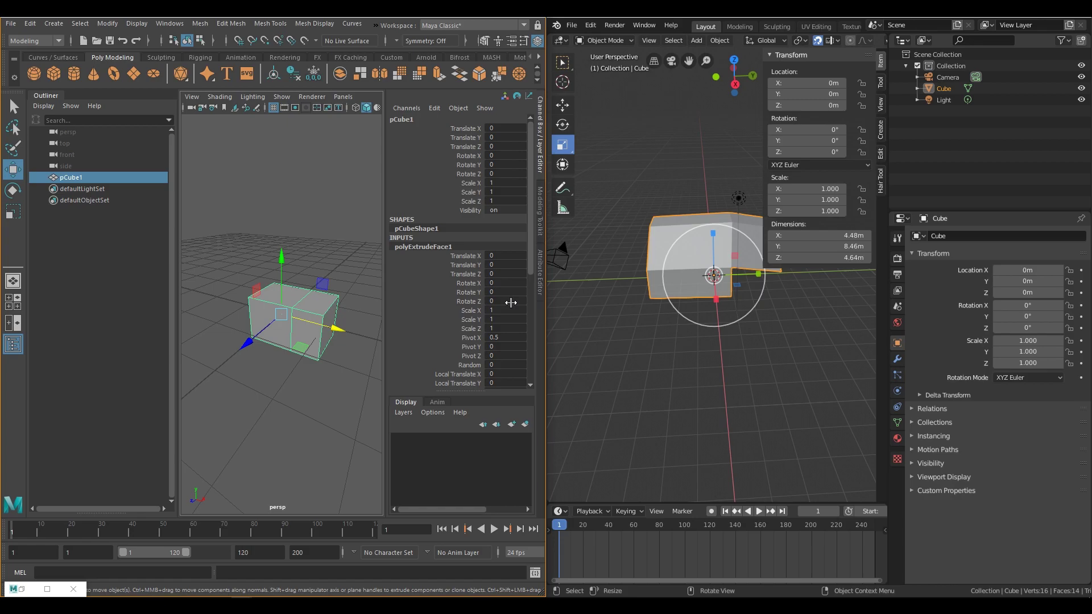
In Blender, look through the available modifiers and view the cube's mesh data and material properties.
left_click(897, 360)
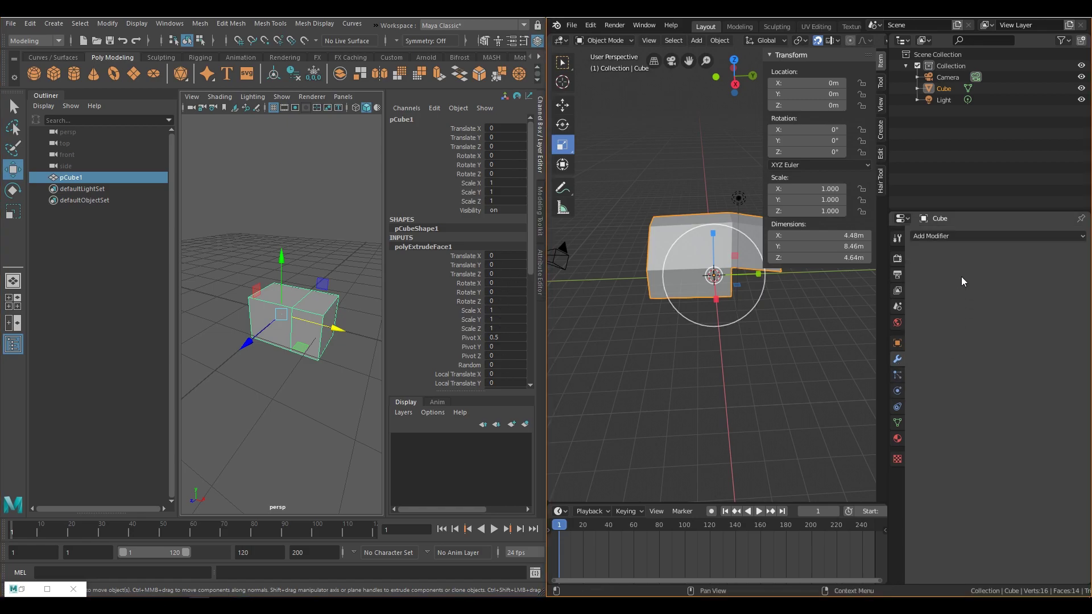
left_click(961, 236)
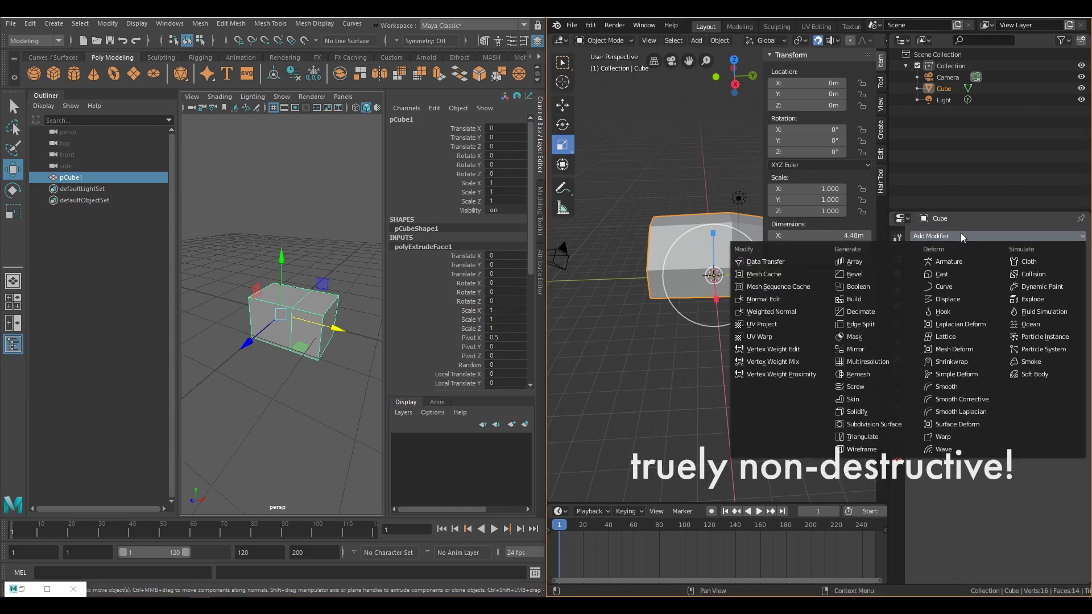
left_click(961, 234)
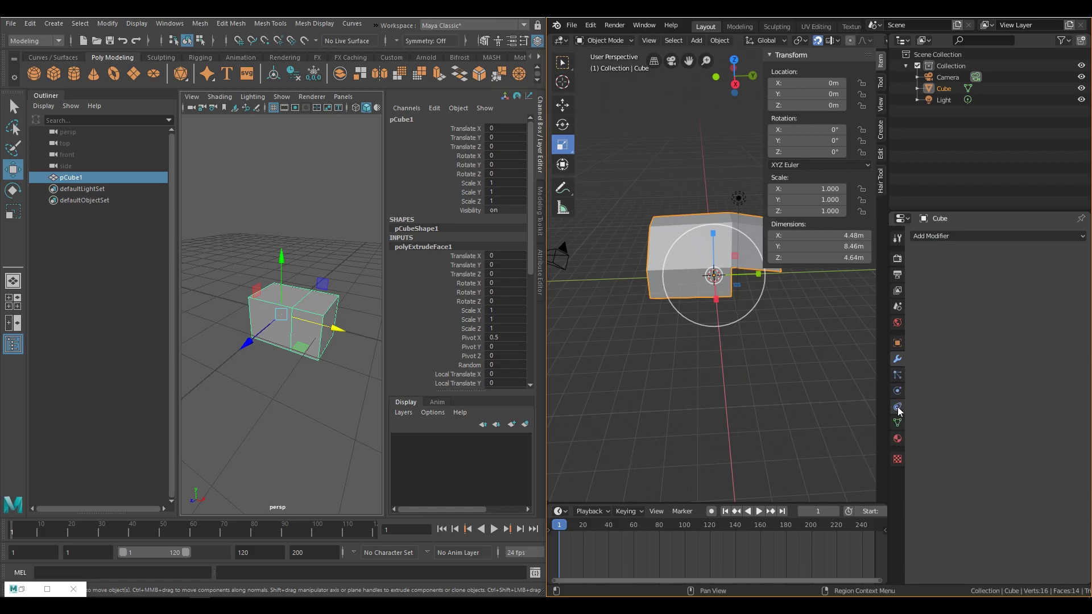
left_click(897, 426)
left_click(898, 440)
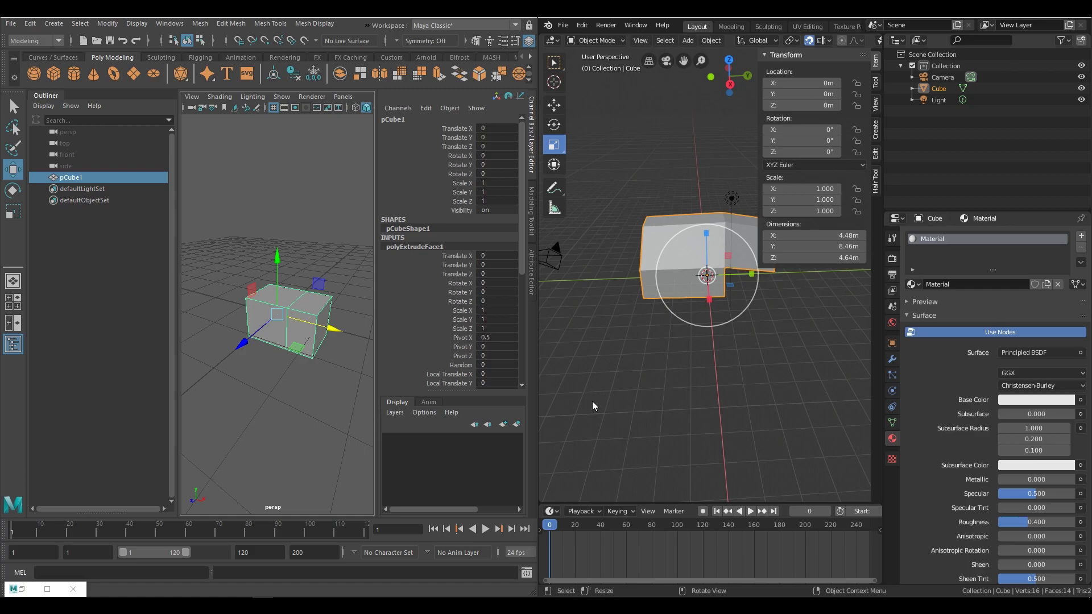
Widen the Blender window over Maya and view the editor types available for the 3D Viewport area.
left_click_drag(538, 393, 173, 390)
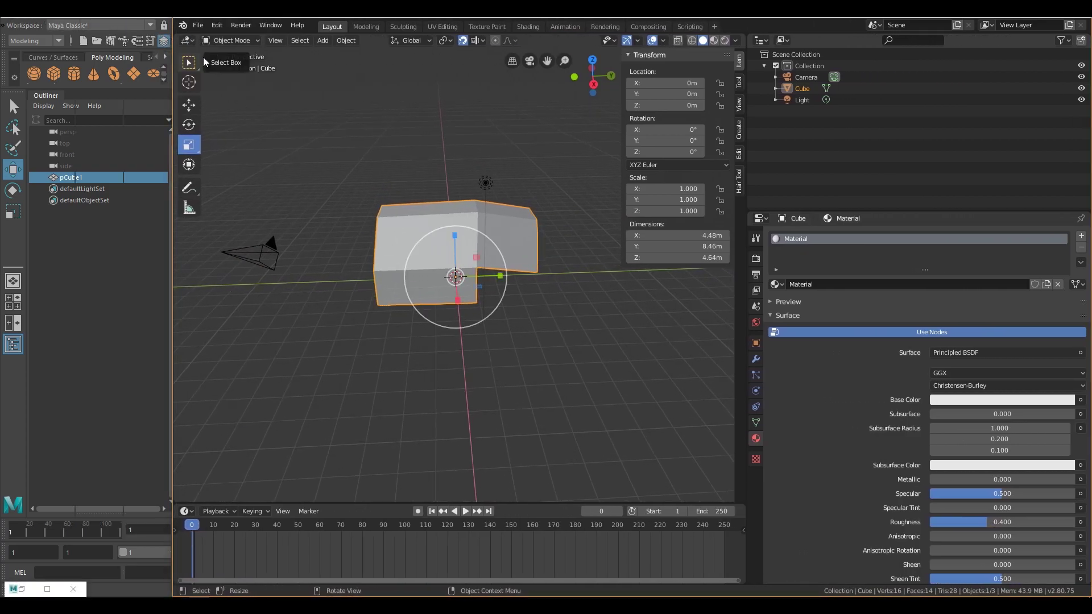
left_click(188, 40)
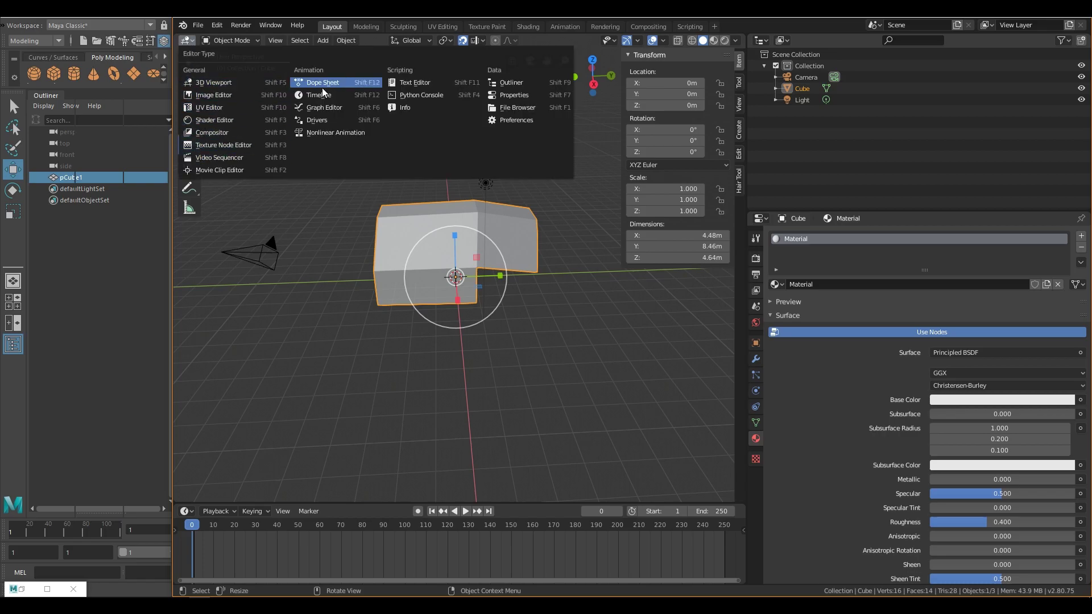
left_click(193, 45)
left_click(193, 45)
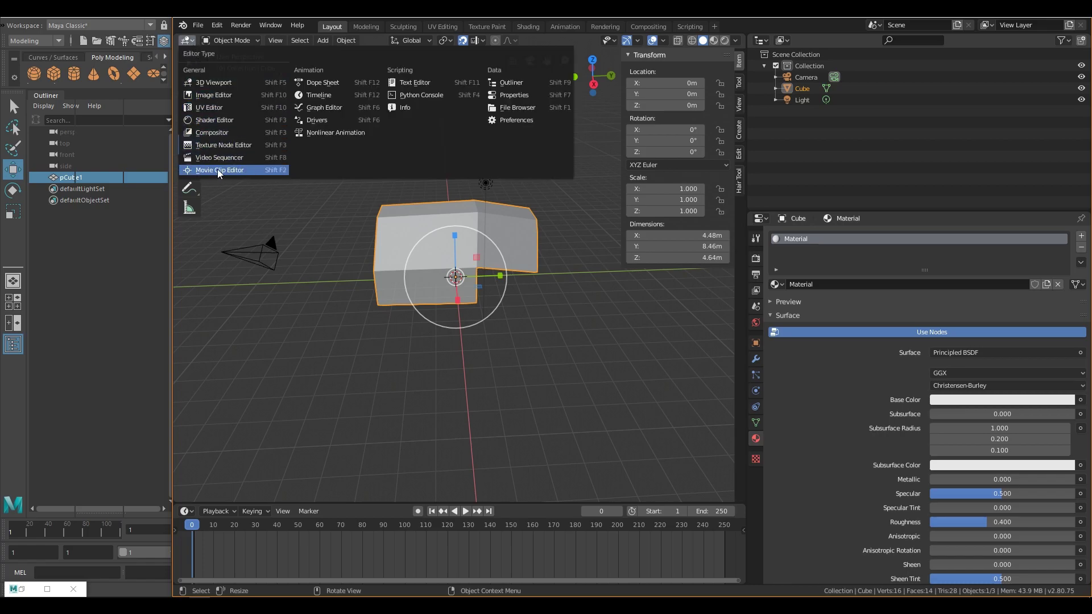
Switch the main area to the Shader Editor, the Texture Node Editor and the Video Sequencer in turn.
left_click(223, 118)
left_click(190, 40)
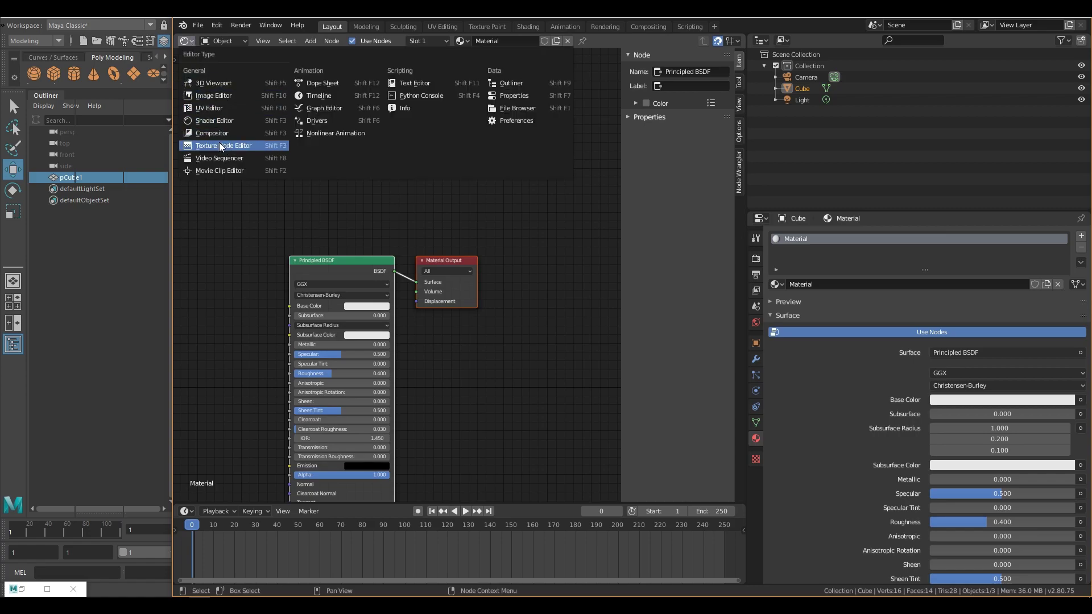
left_click(220, 143)
left_click(189, 42)
left_click(202, 160)
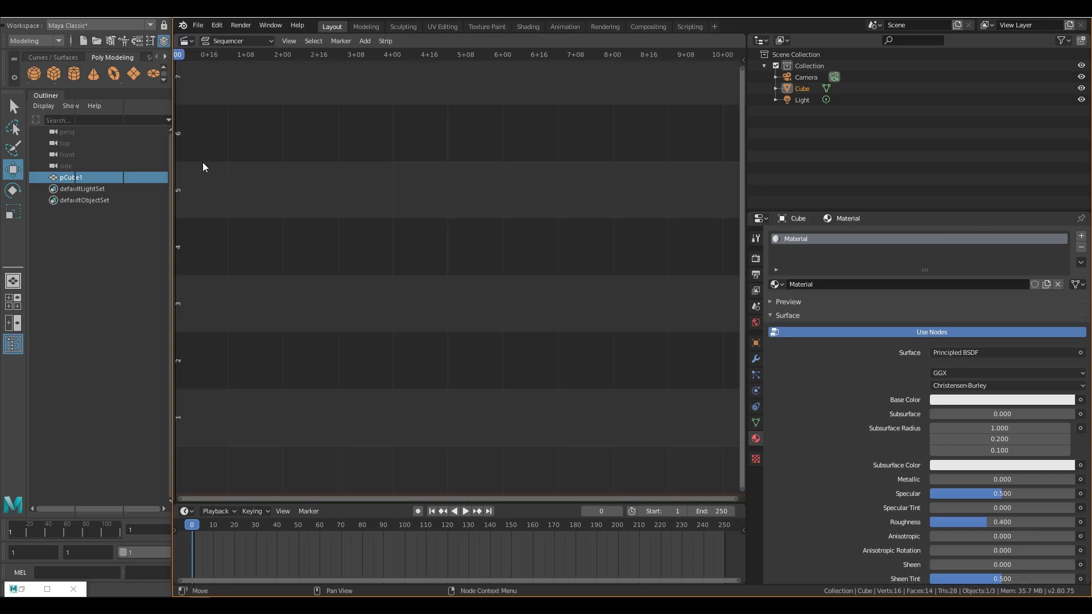
left_click(187, 41)
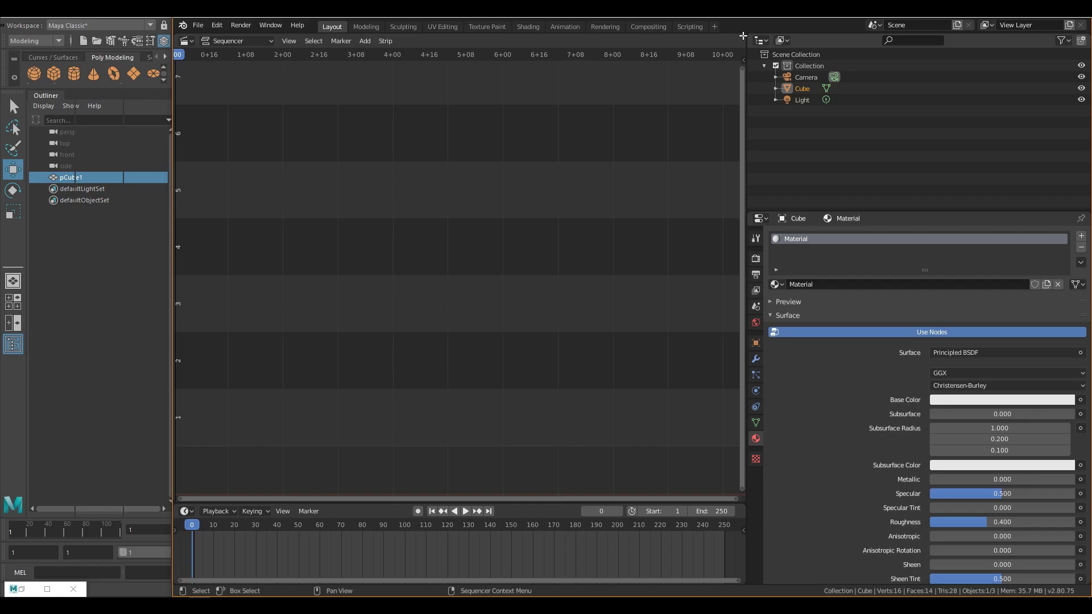
Split the sequencer area vertically in two, with the Shader Editor beside a 3D Viewport.
left_click_drag(743, 36, 443, 52)
left_click(458, 41)
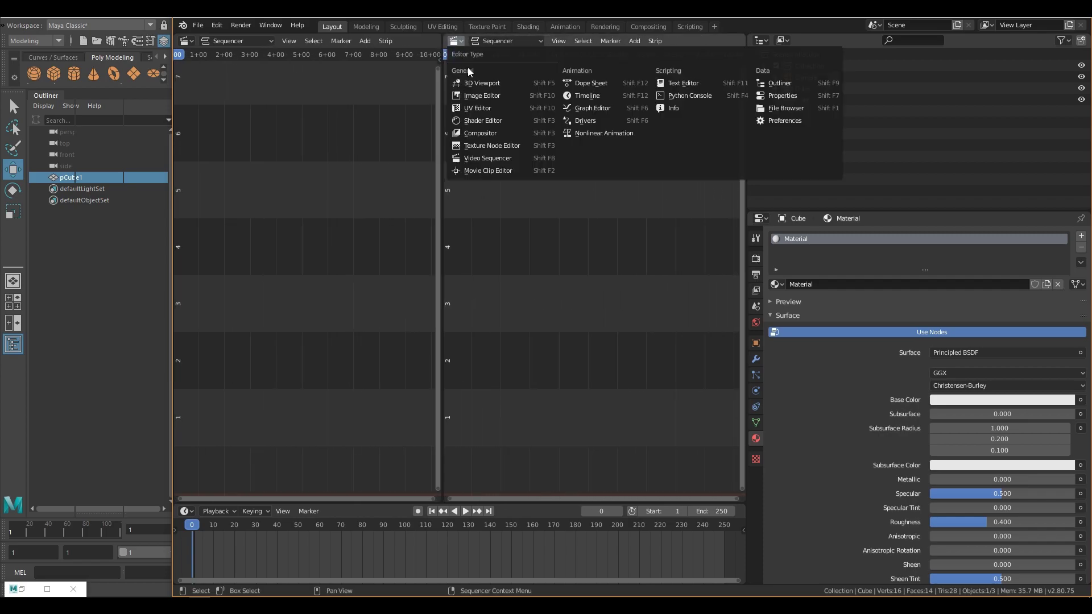
left_click(464, 79)
left_click(188, 41)
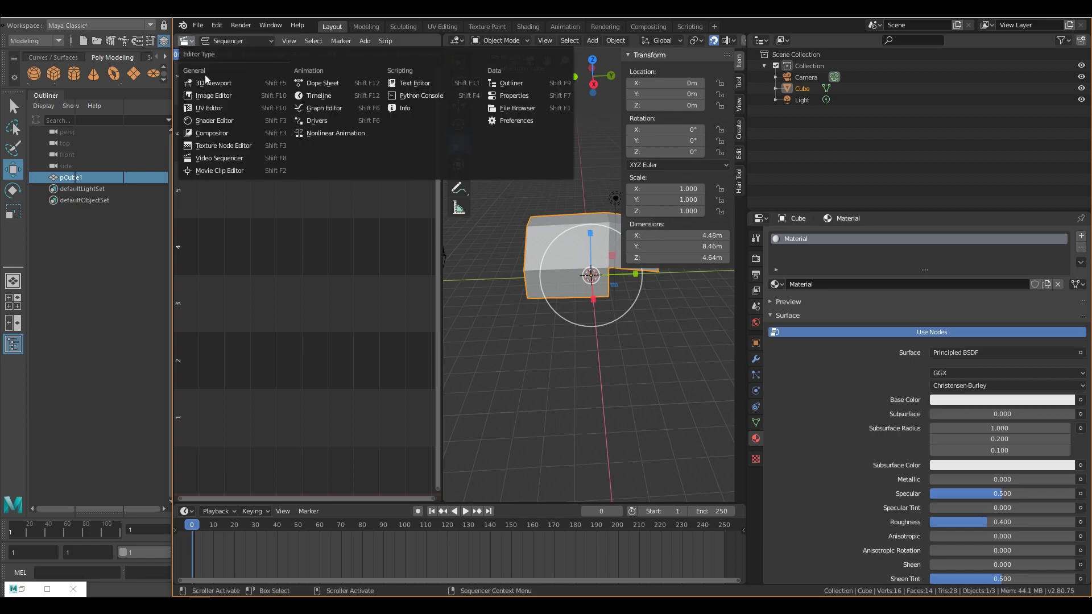
left_click(205, 120)
scroll(238, 211, "down", 3)
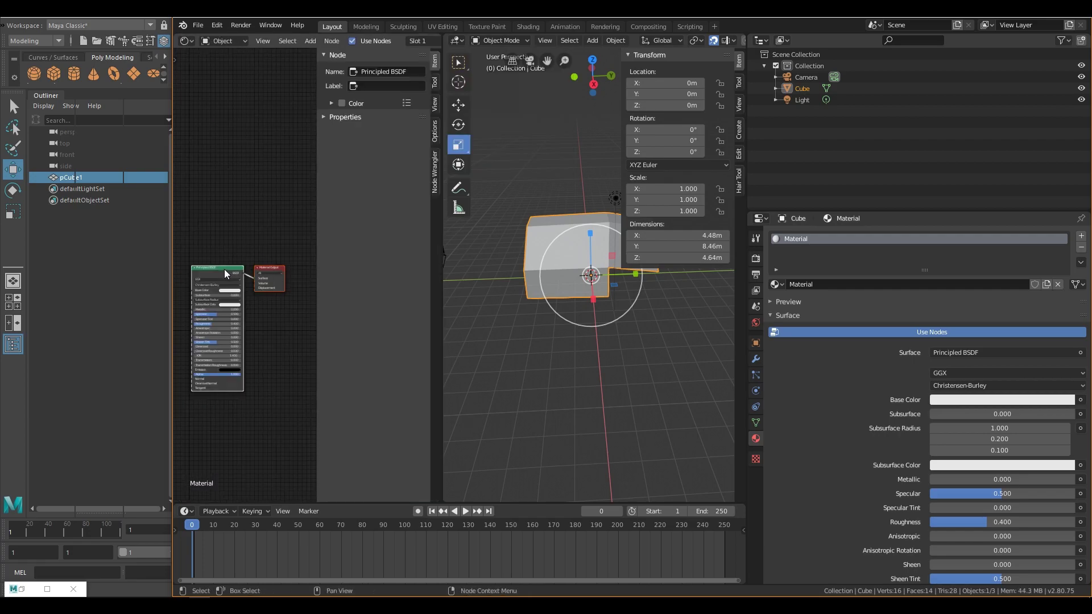
Look through the Modeling, Sculpting, UV Editing and Texture Paint workspaces and return to Layout.
left_click(366, 26)
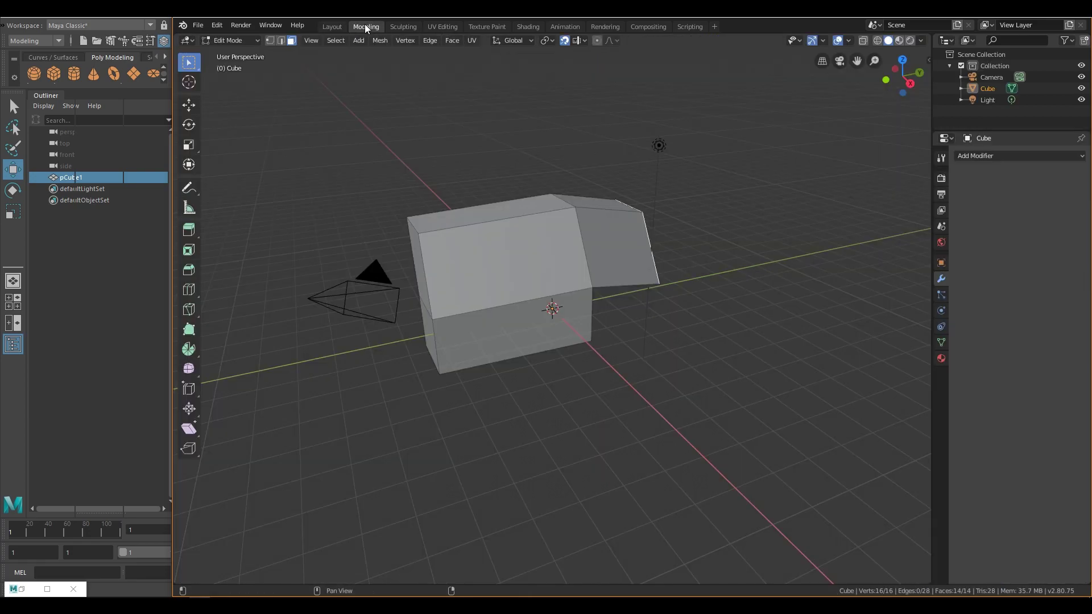
left_click(402, 26)
left_click(444, 27)
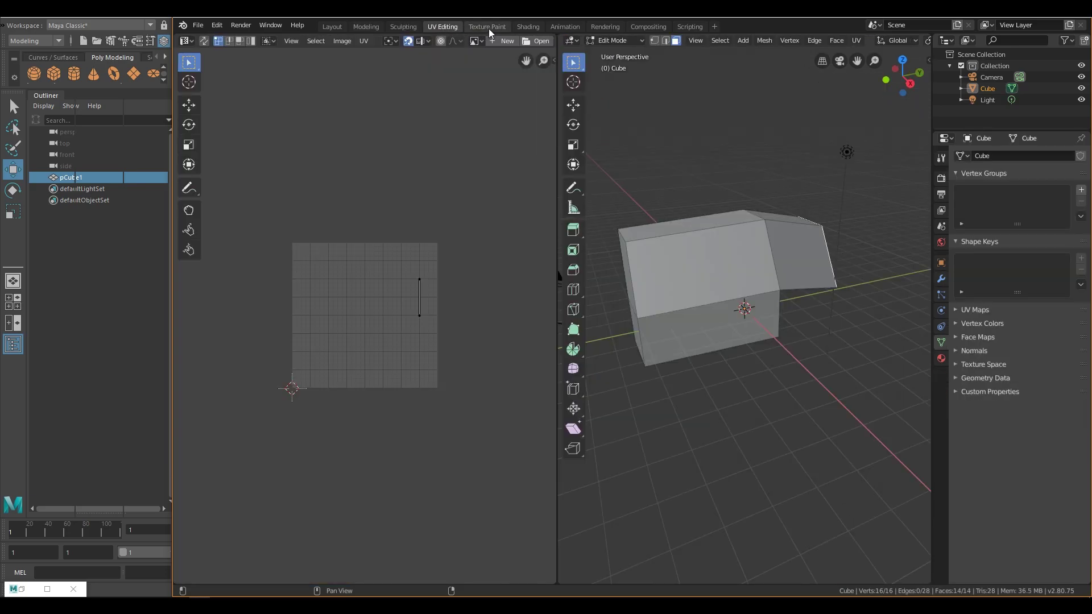
left_click(489, 27)
left_click(429, 29)
left_click(402, 26)
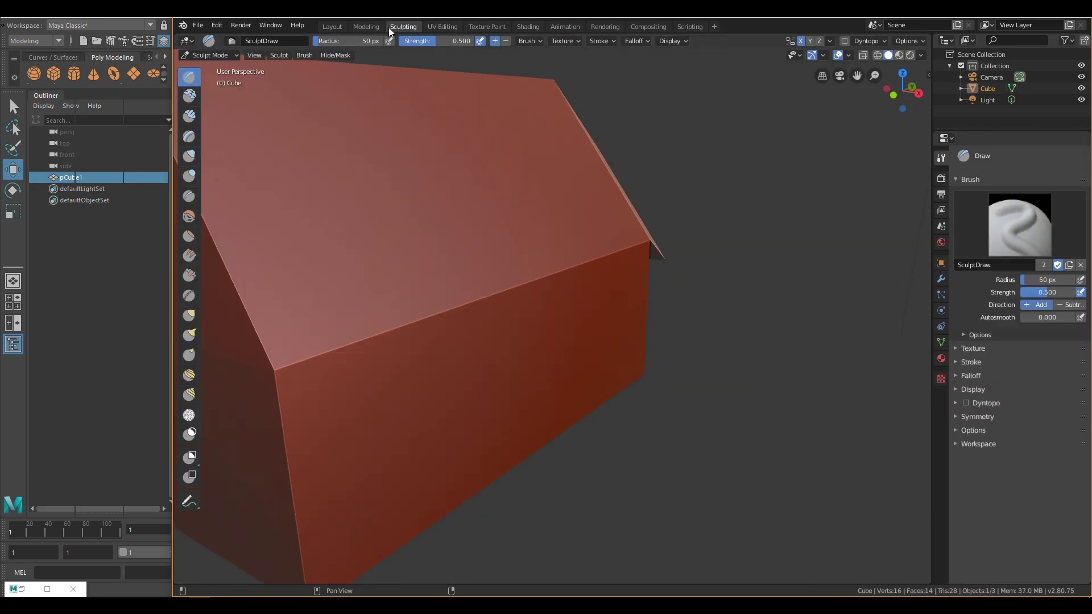
left_click(358, 27)
left_click(339, 27)
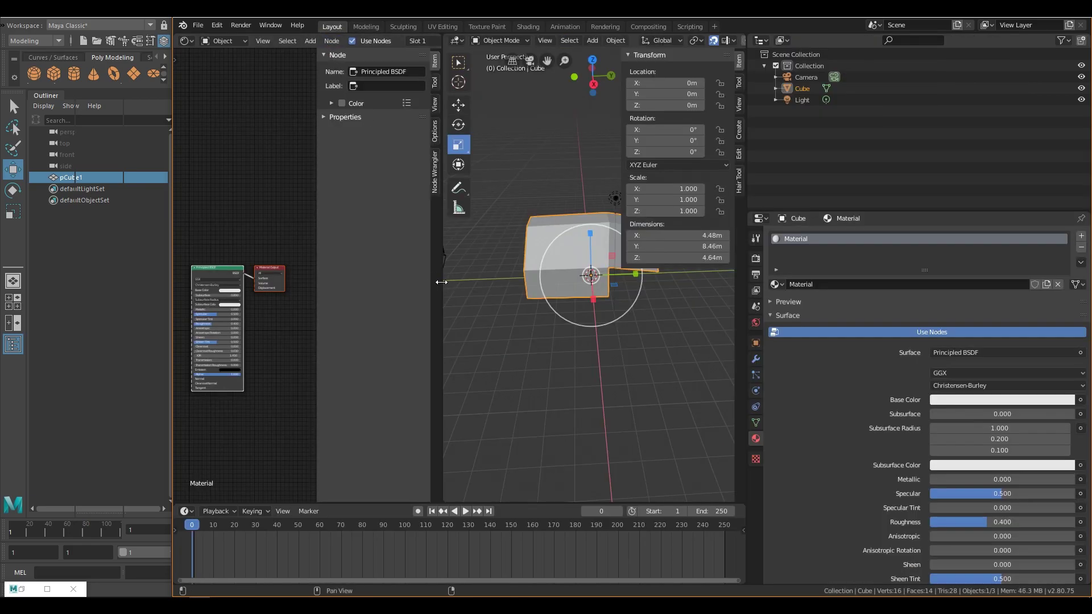
Join the Shader Editor area with its neighbour so that the 3D Viewport takes over the whole space.
left_click_drag(442, 278, 460, 276)
right_click(460, 276)
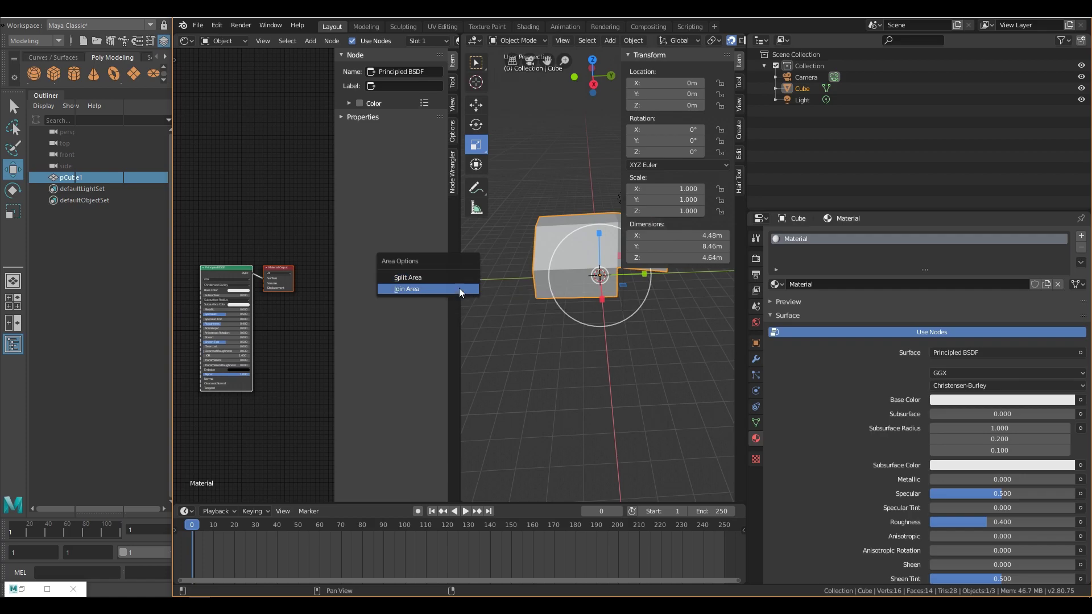
left_click(454, 287)
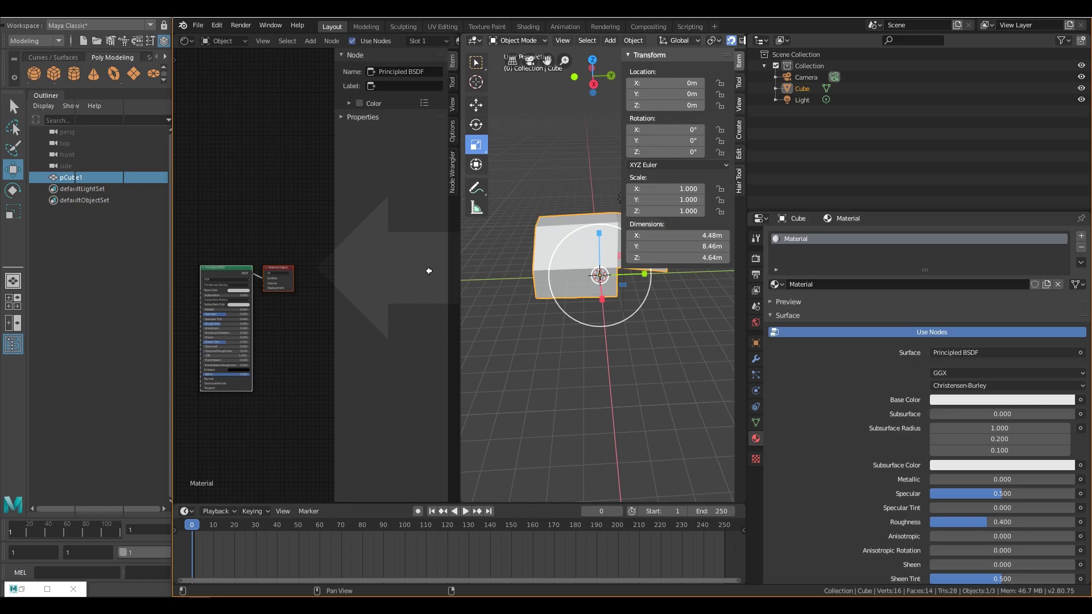
left_click(429, 270)
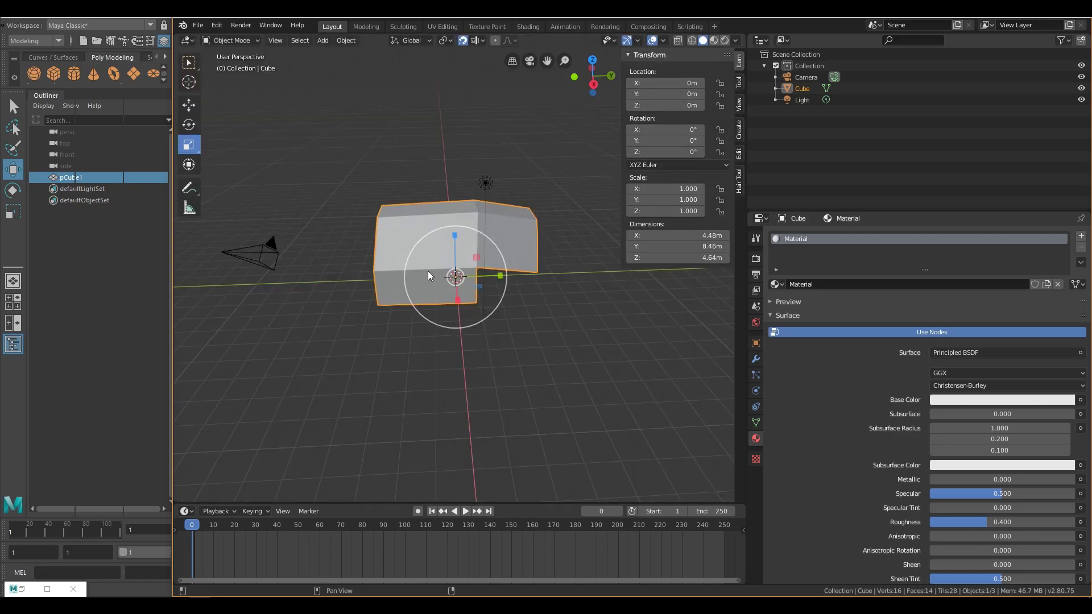
Narrow the Blender window to reveal Maya and duplicate the 3D Viewport area into a new window.
left_click_drag(174, 281, 483, 288)
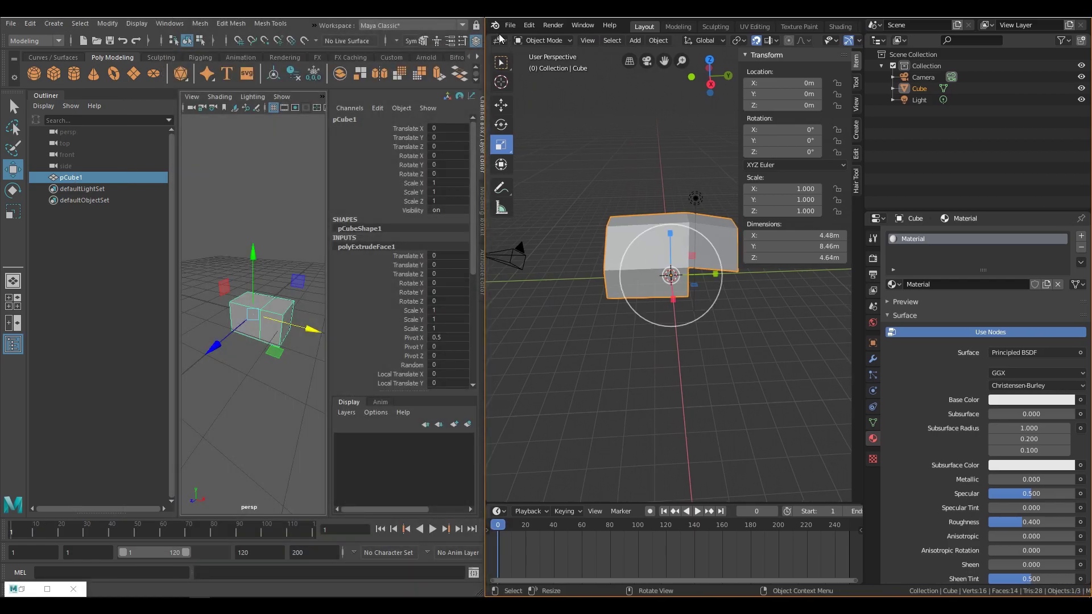
left_click(587, 41)
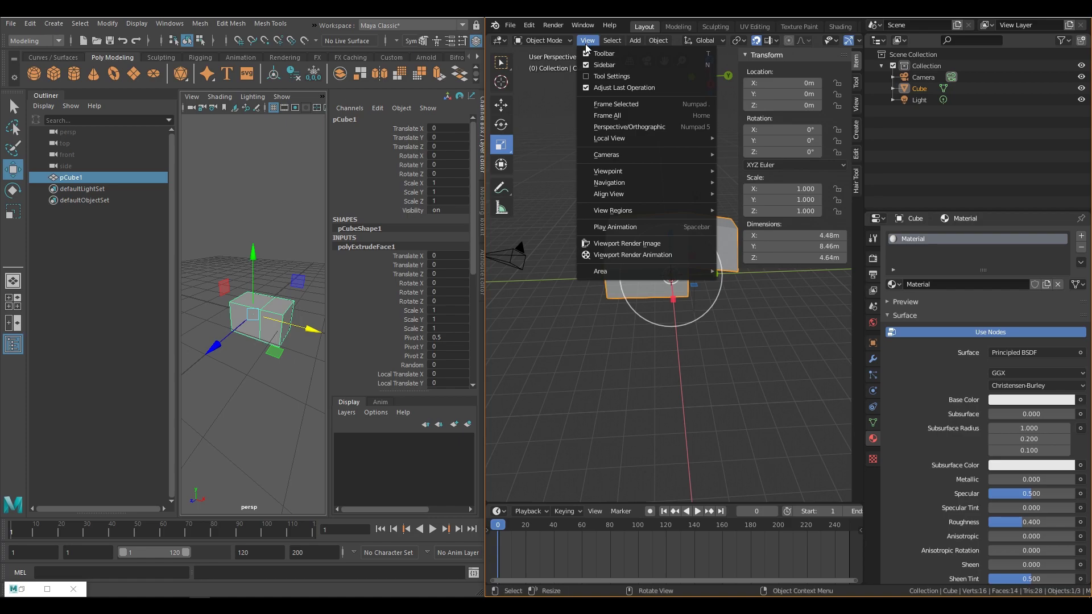
mouse_move(597, 271)
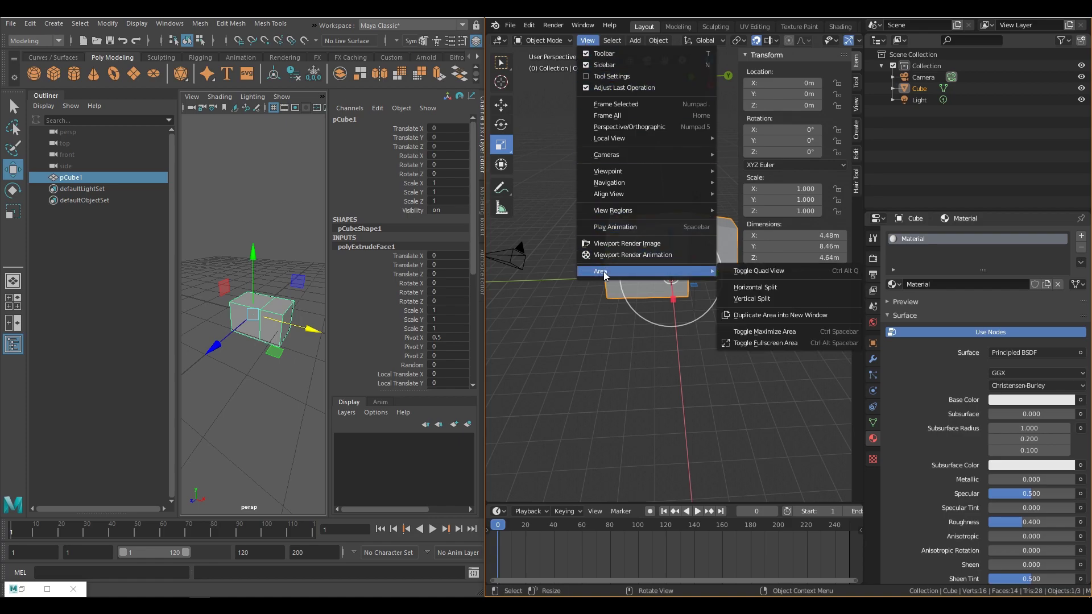
left_click(770, 318)
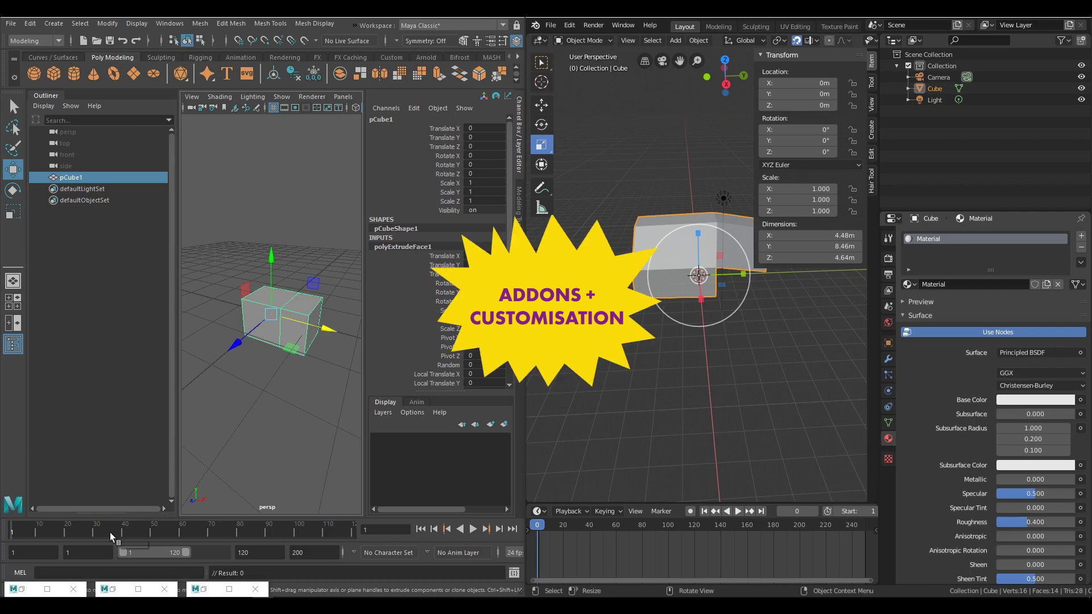
Bring up Maya's Hotkey Editor, Plug-in Manager and Preferences windows for a look and minimise them again.
left_click(20, 589)
left_click(111, 590)
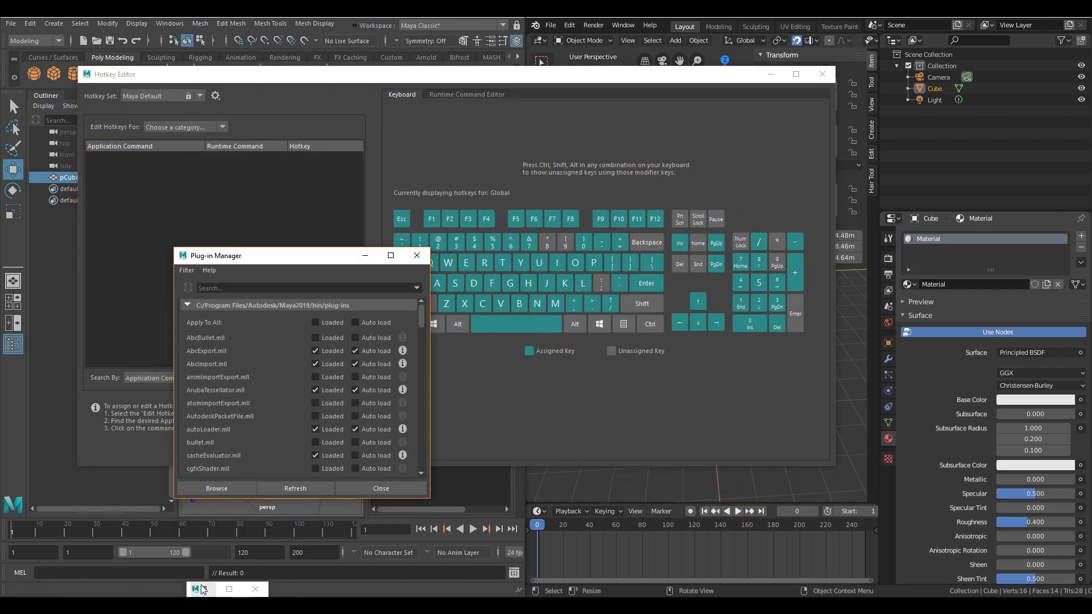
left_click(203, 589)
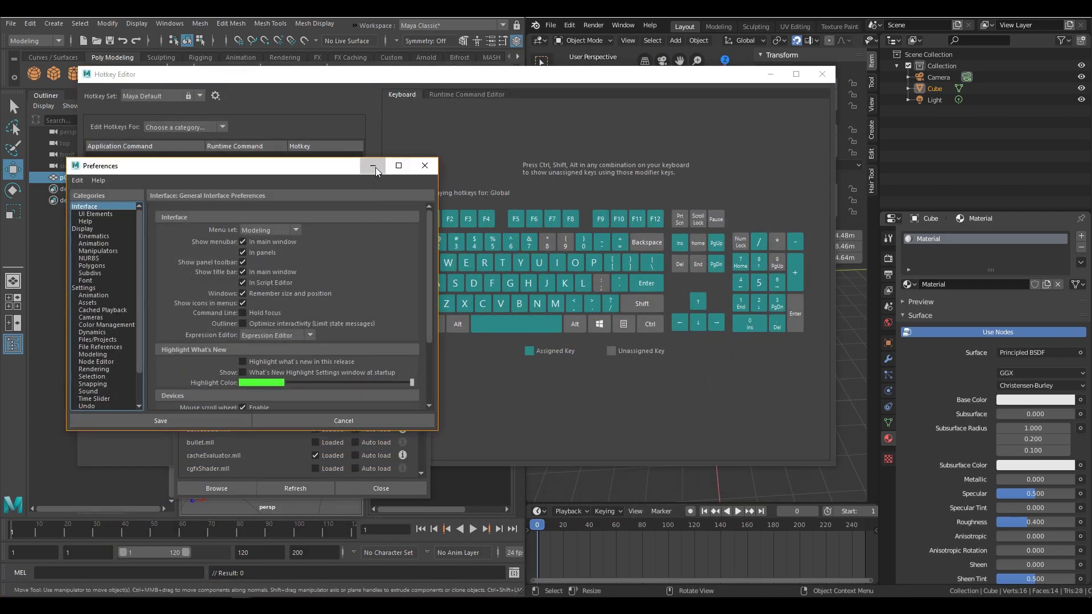
left_click(373, 168)
left_click(378, 251)
left_click(771, 74)
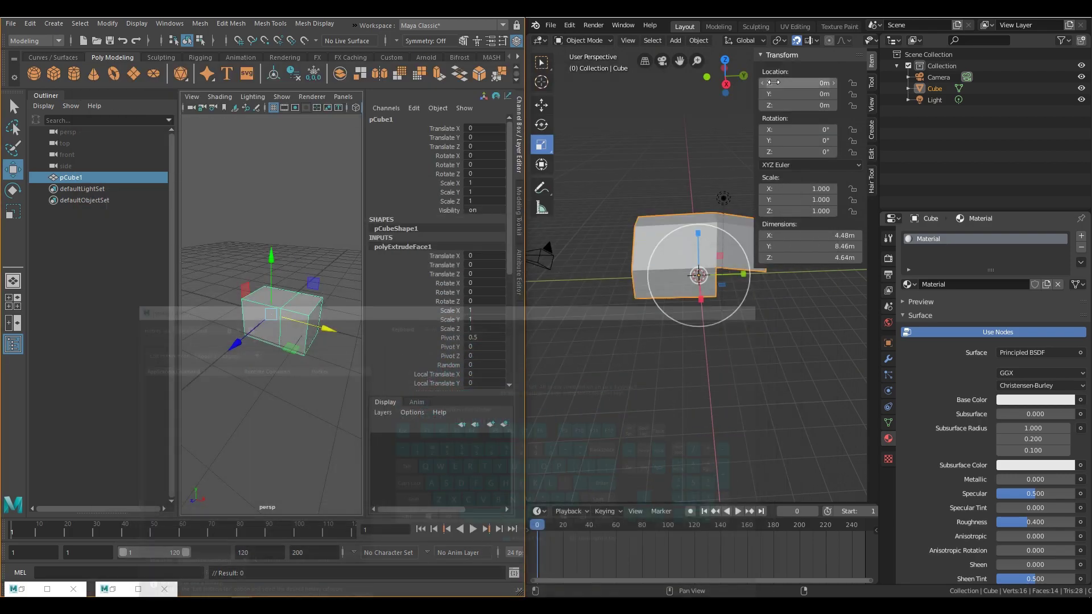
Open Blender's Preferences and look through the Add-ons, Themes, System and Navigation sections.
left_click(570, 25)
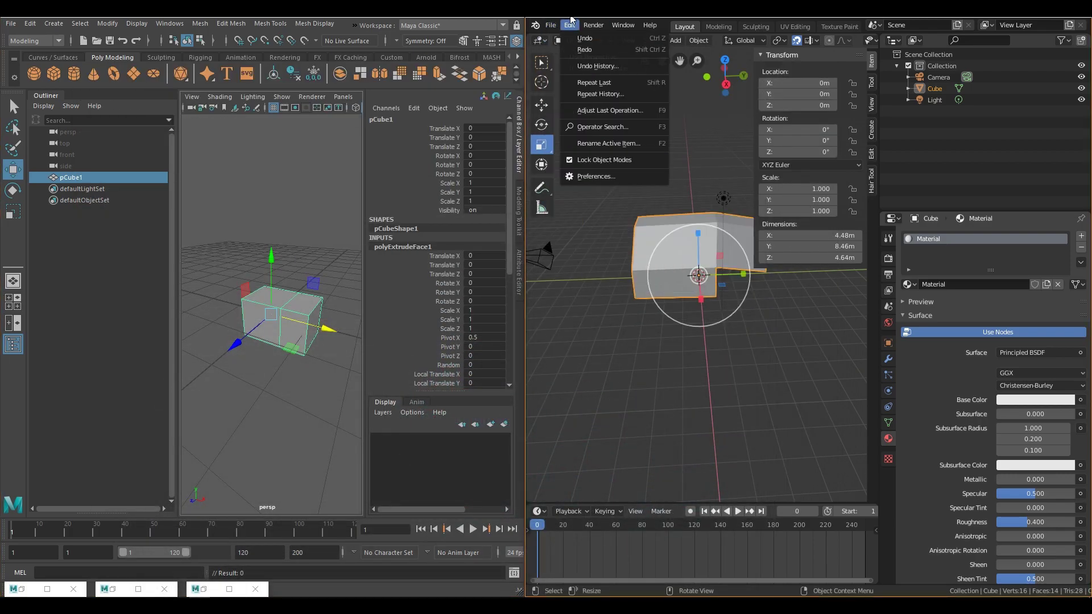
left_click(597, 175)
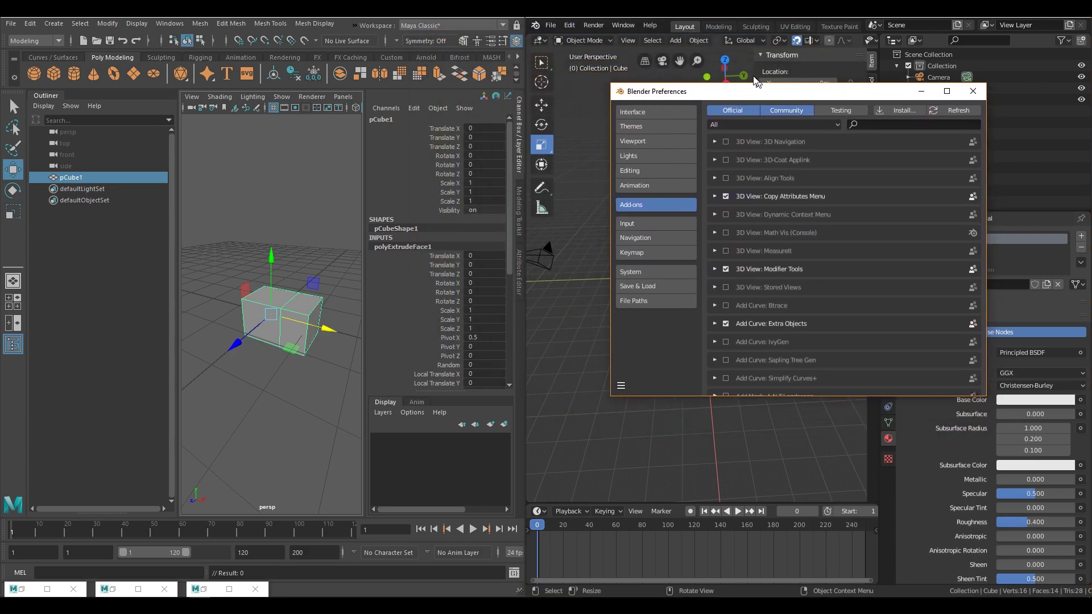
left_click_drag(756, 82, 699, 80)
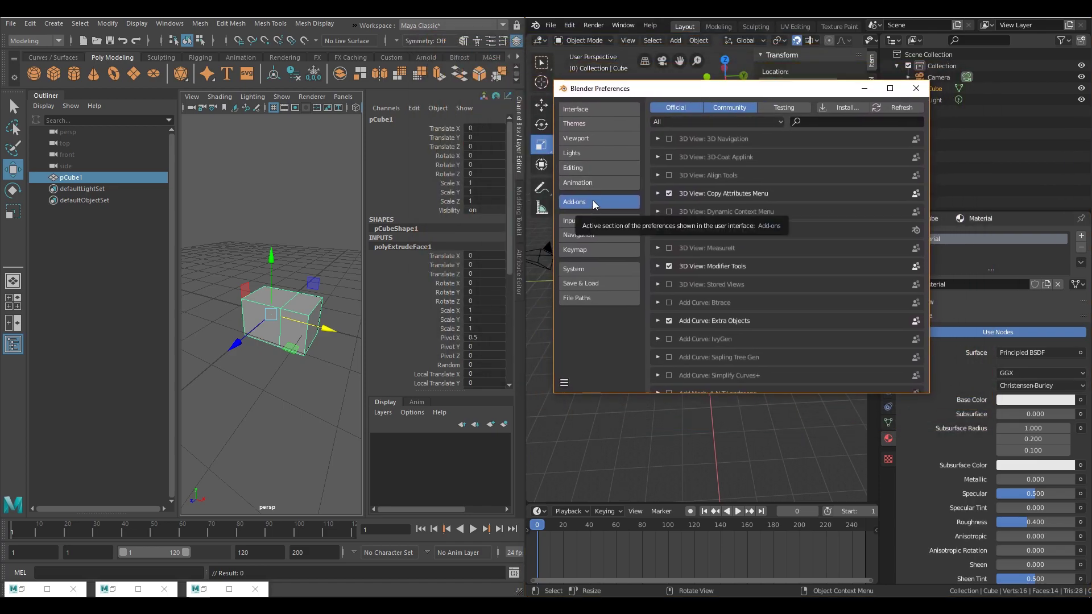
left_click(603, 124)
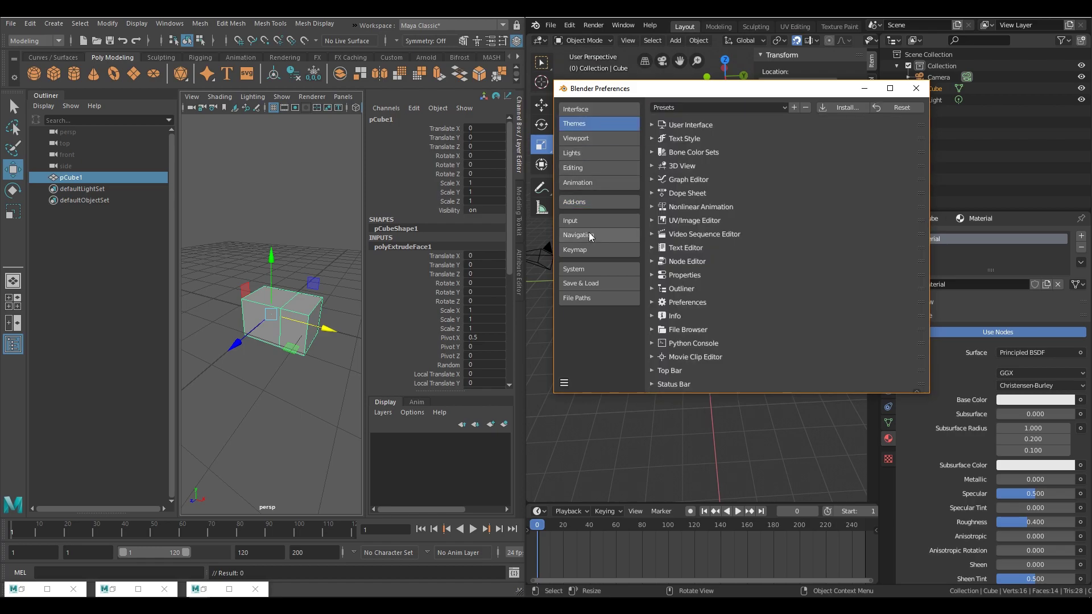
left_click(586, 269)
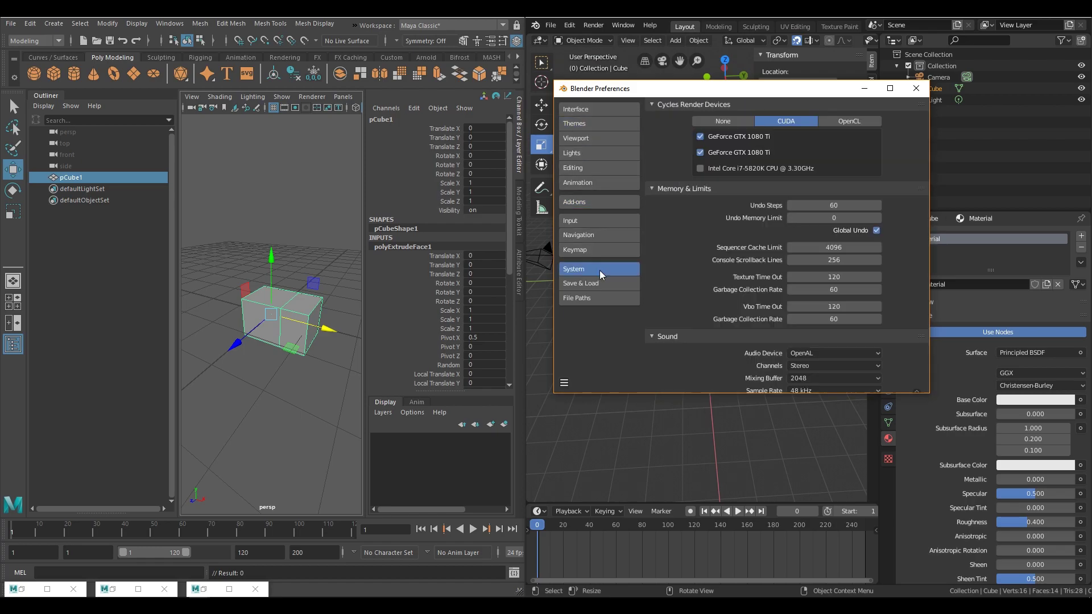
left_click(599, 232)
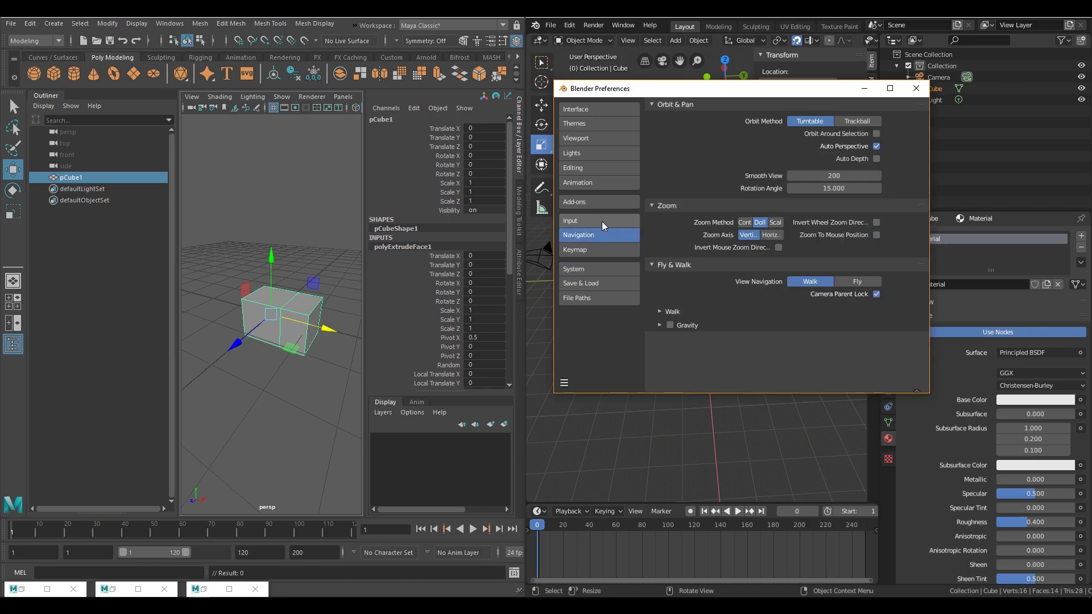
Switch the keymap preset to Industry Compatible and set it back to Blender.
left_click(590, 252)
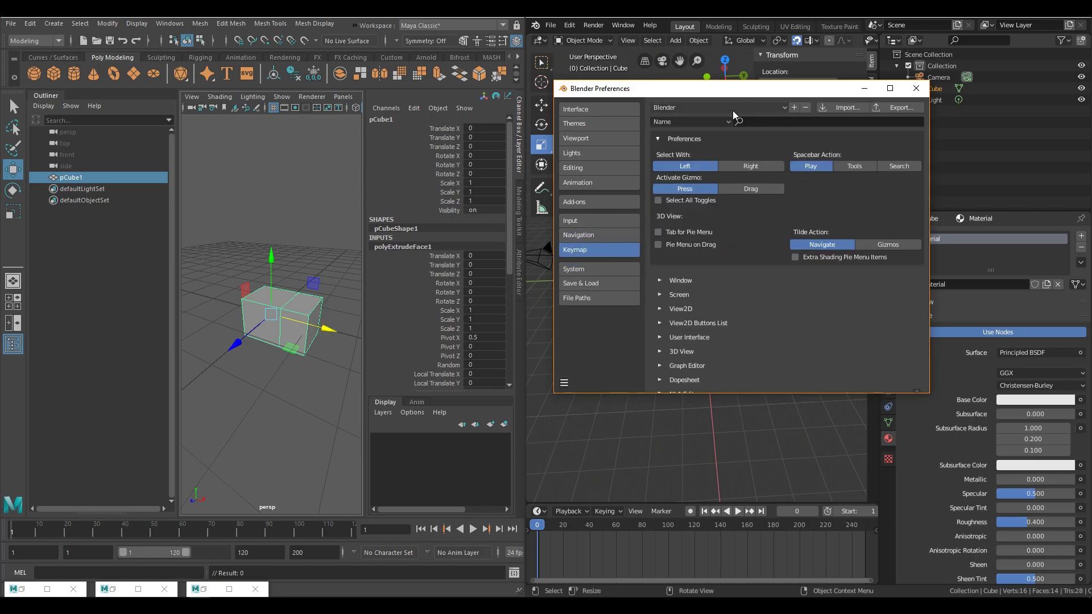
left_click(779, 108)
left_click(749, 149)
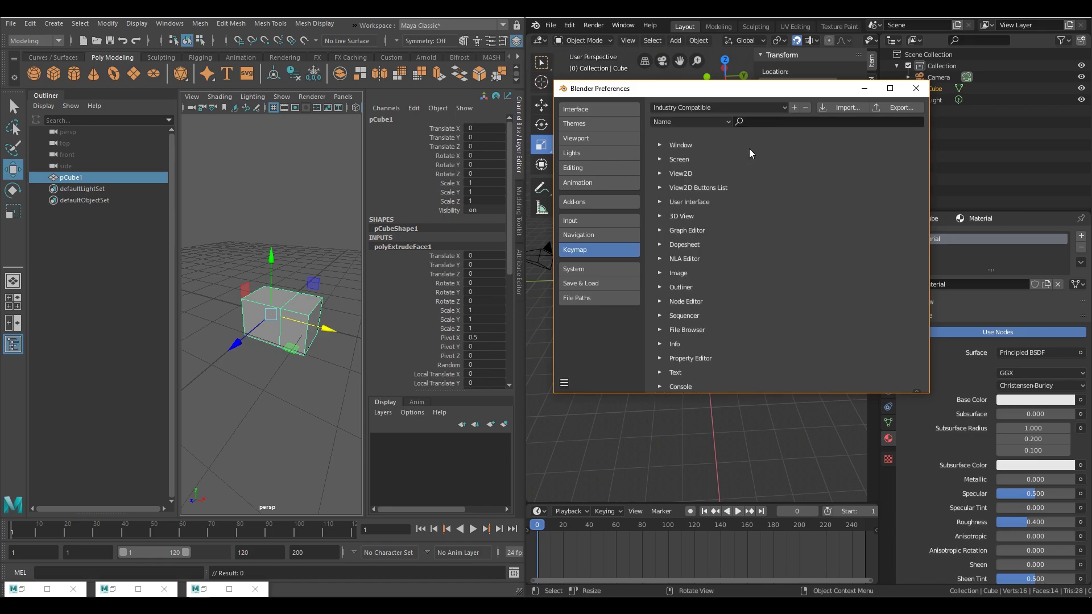
left_click(766, 111)
left_click(759, 121)
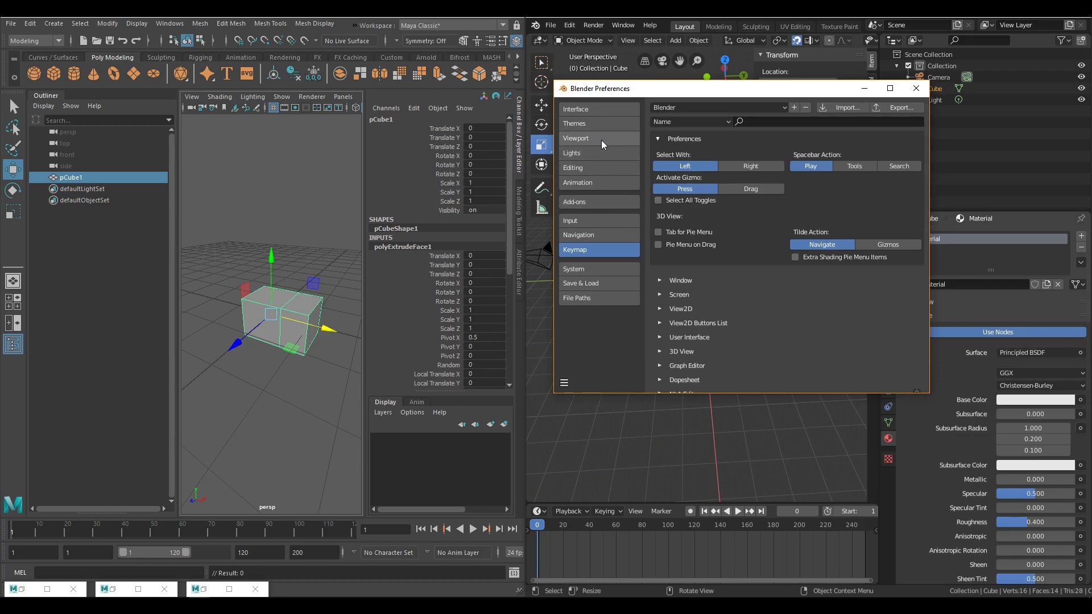
Examine the theme colour settings for the Nonlinear Animation and Graph Editor sections in Preferences.
left_click(599, 125)
left_click(660, 210)
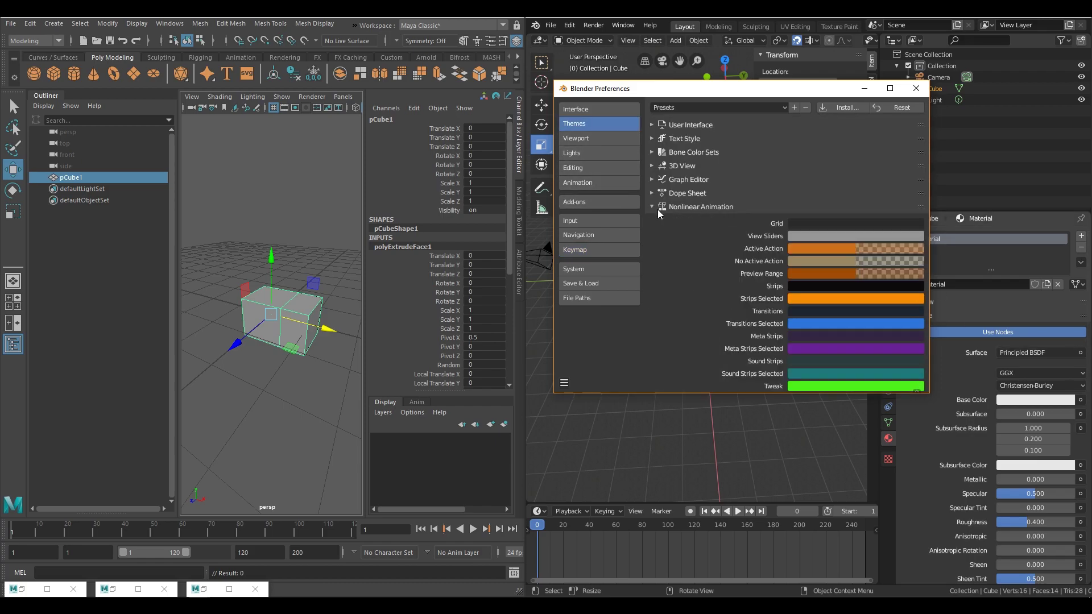
left_click(652, 181)
scroll(749, 292, "down", 10)
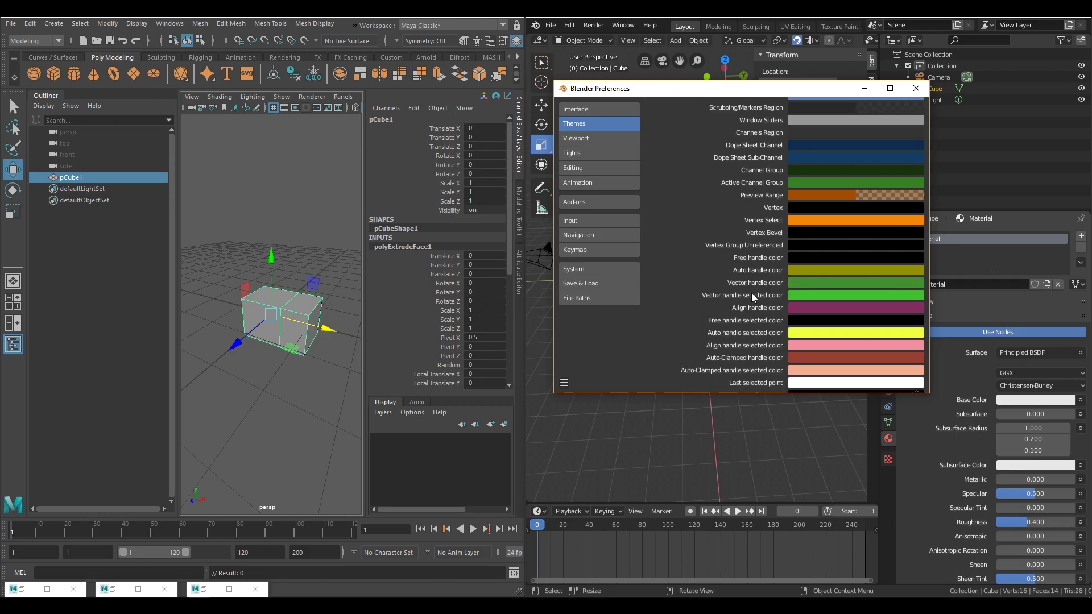
scroll(752, 293, "down", 3)
scroll(672, 319, "down", 10)
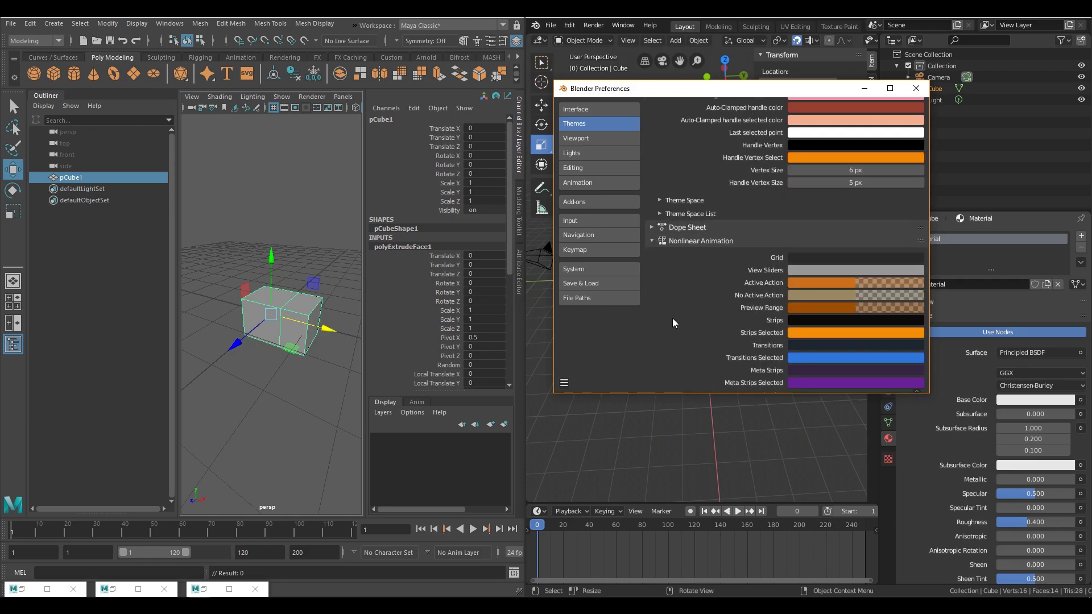
scroll(674, 325, "down", 2)
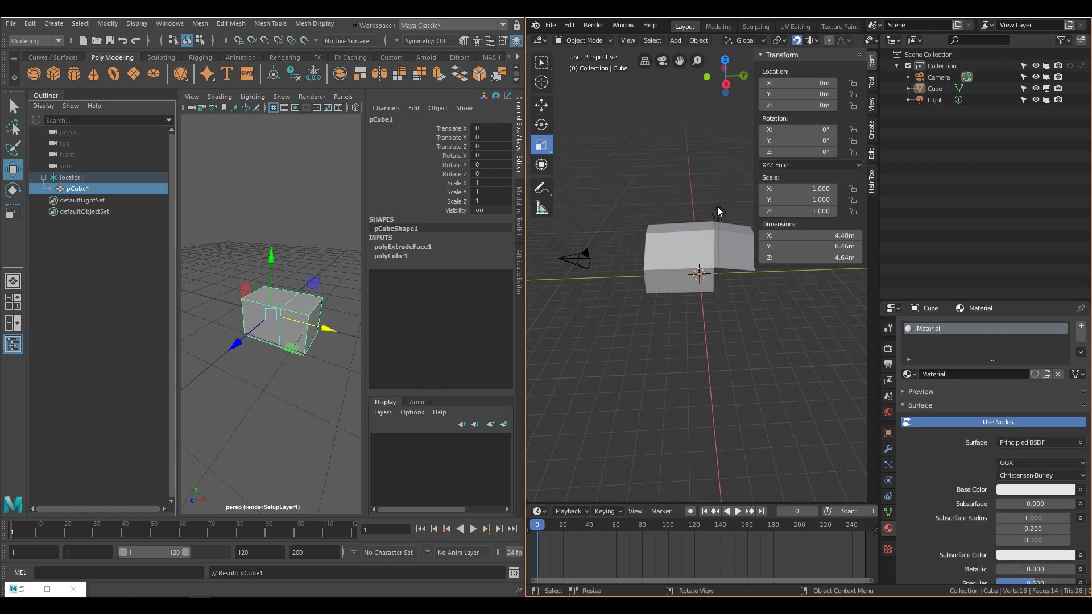
Turn off the outliner's visibility and render restriction toggle columns and turn them on again.
left_click(1062, 40)
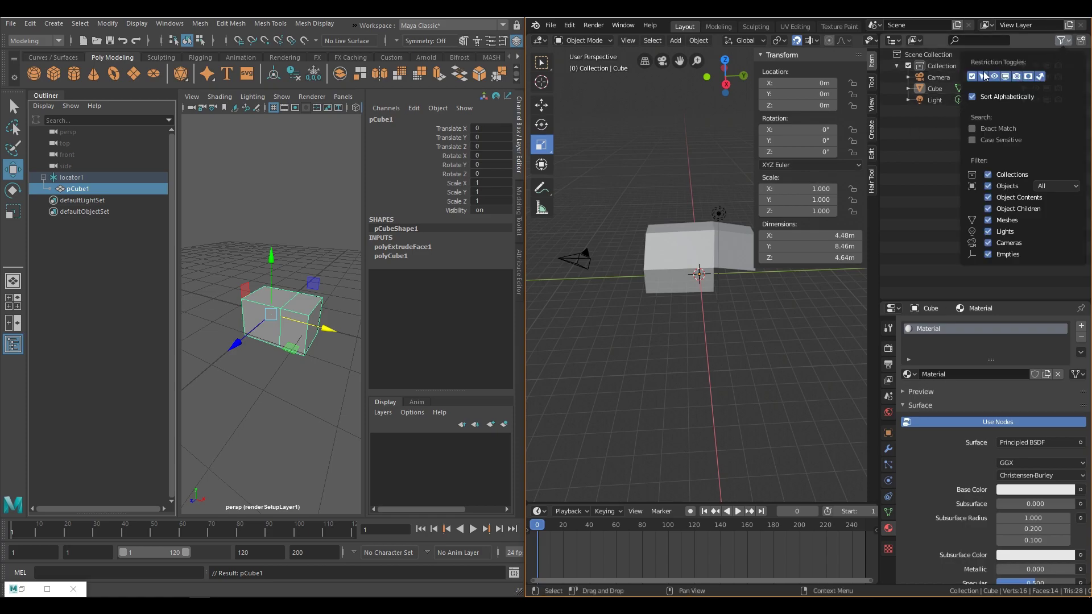
left_click_drag(995, 77, 1051, 77)
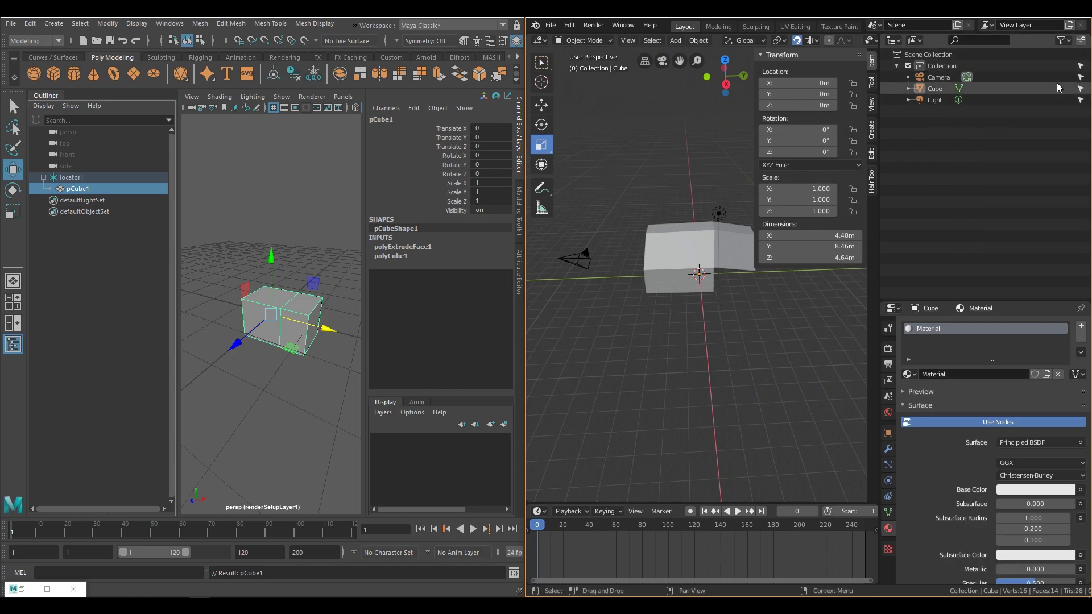
left_click(1061, 41)
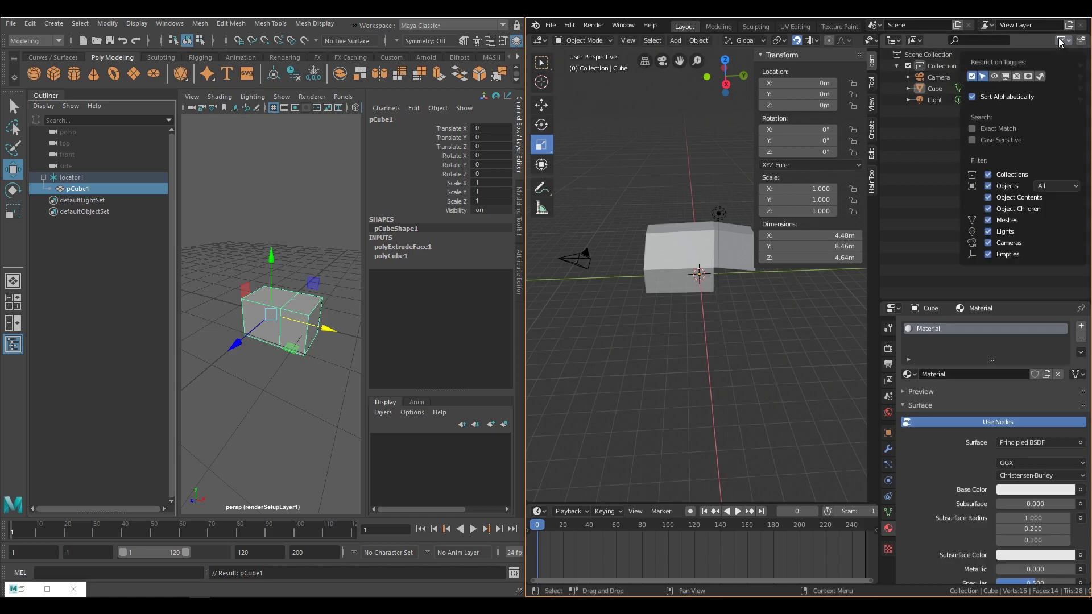
left_click(1019, 77)
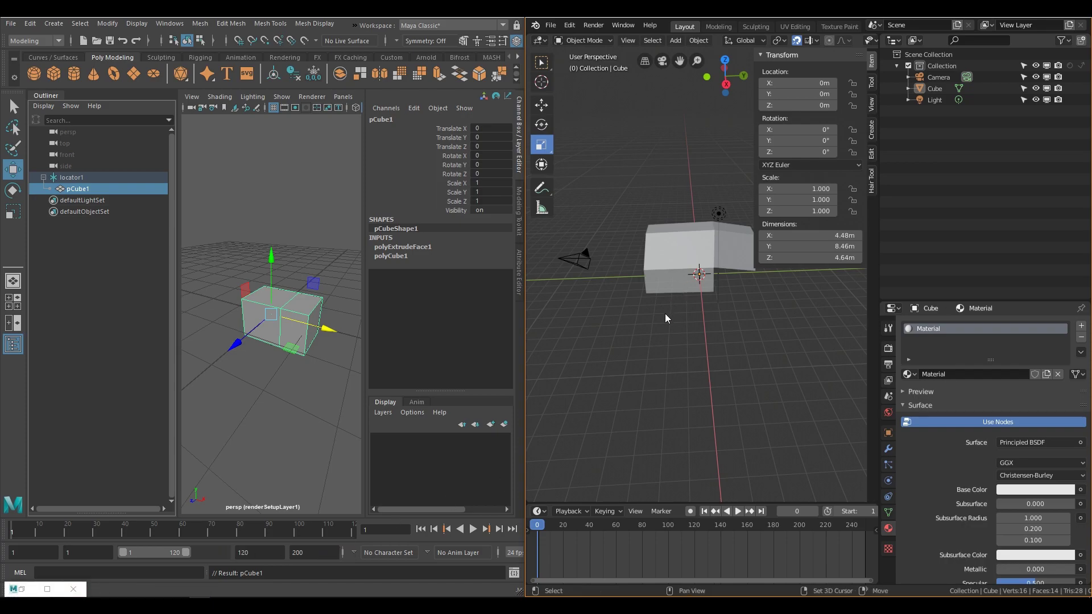
Add a Plain Axes empty to the Blender scene.
key("shift+a")
mouse_move(633, 418)
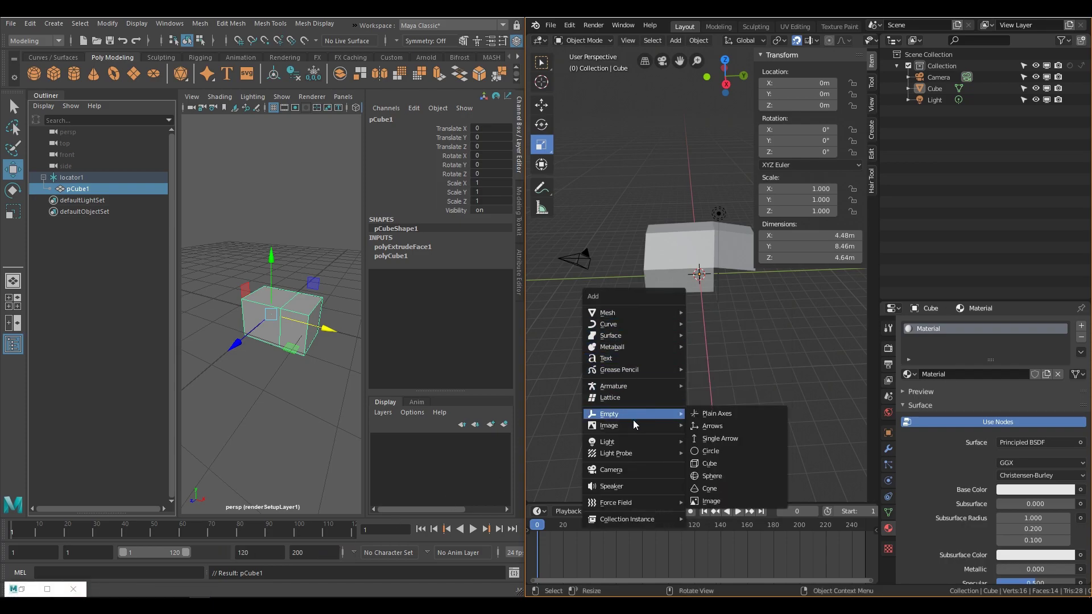
left_click(703, 414)
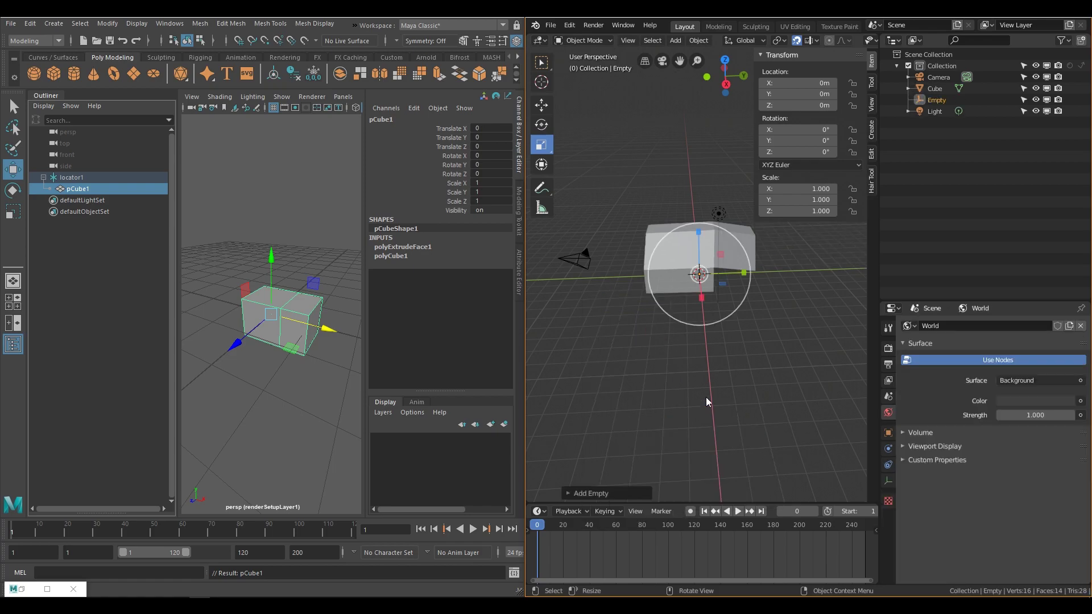
Parent the Cube to the Empty and expand the Empty's hierarchy in the outliner.
left_click(652, 236)
left_click(924, 103, "ctrl")
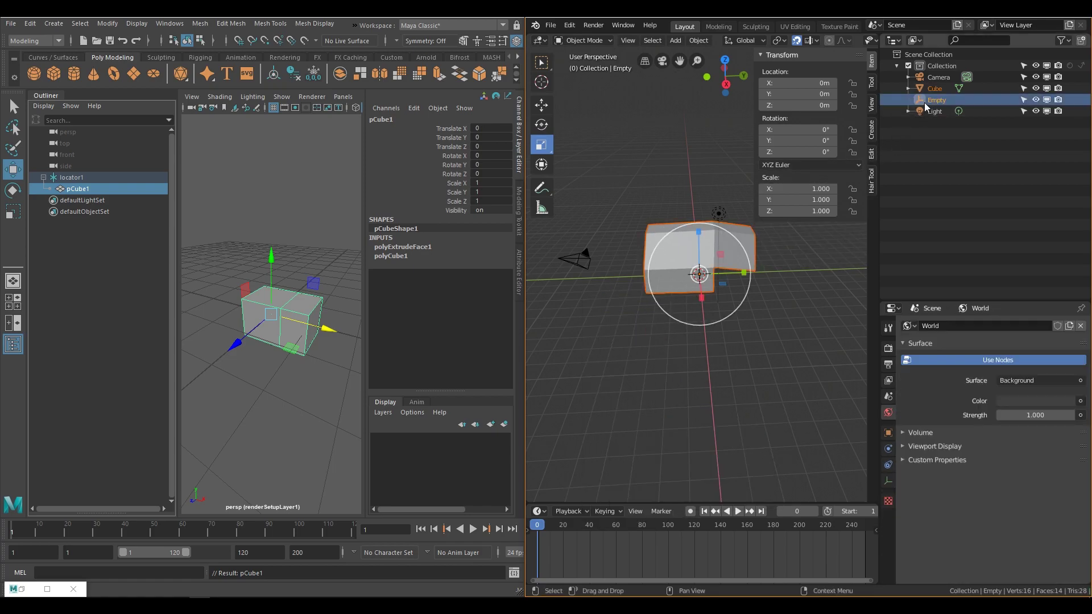
key("ctrl+p")
left_click(568, 216)
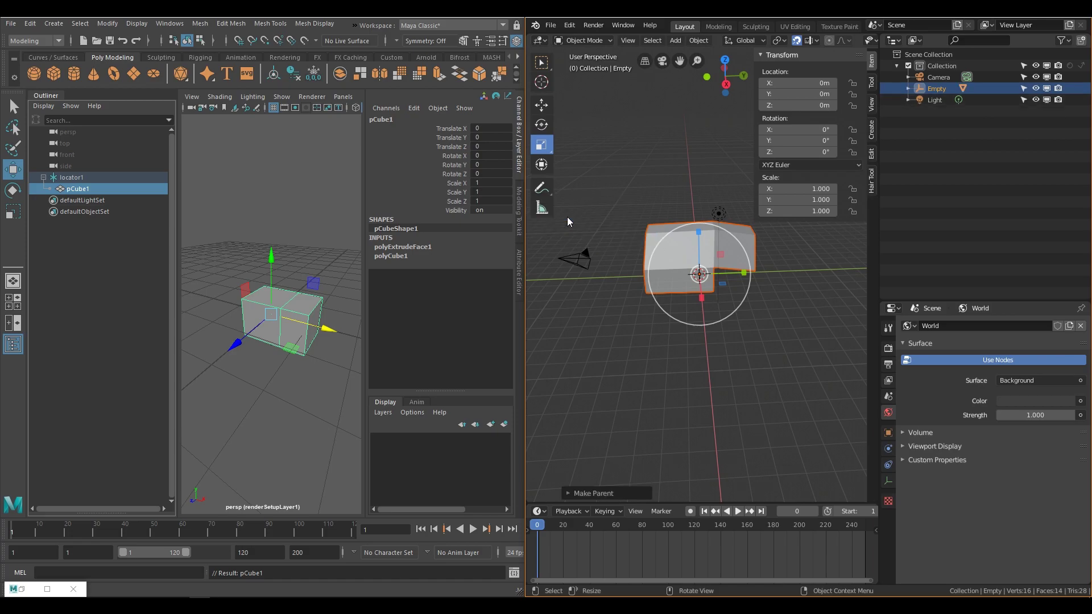
left_click(908, 89)
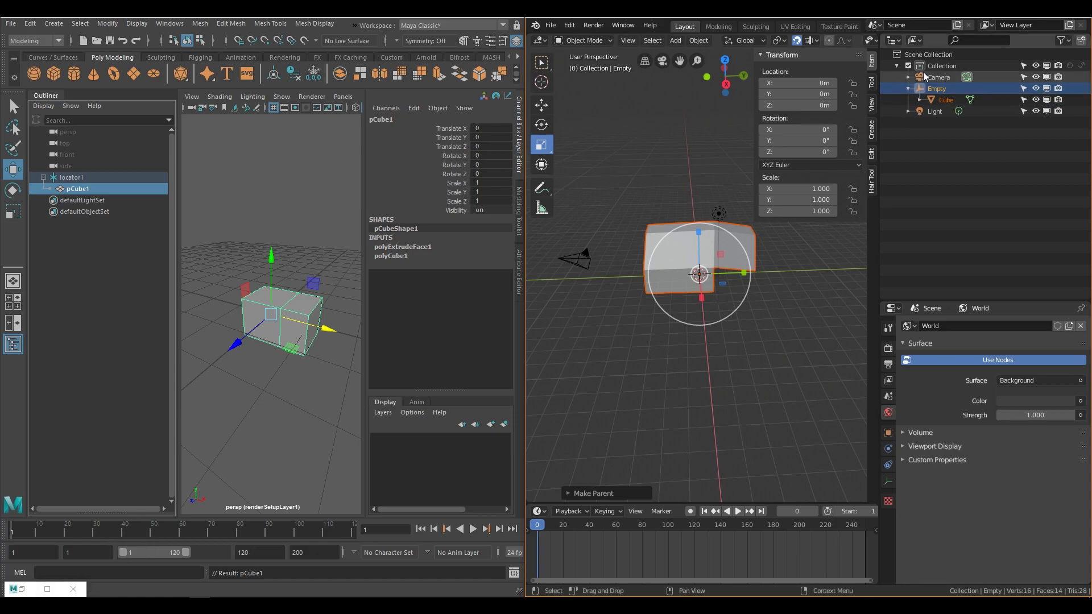
Exclude the Collection from the view layer and include it again.
left_click(942, 67)
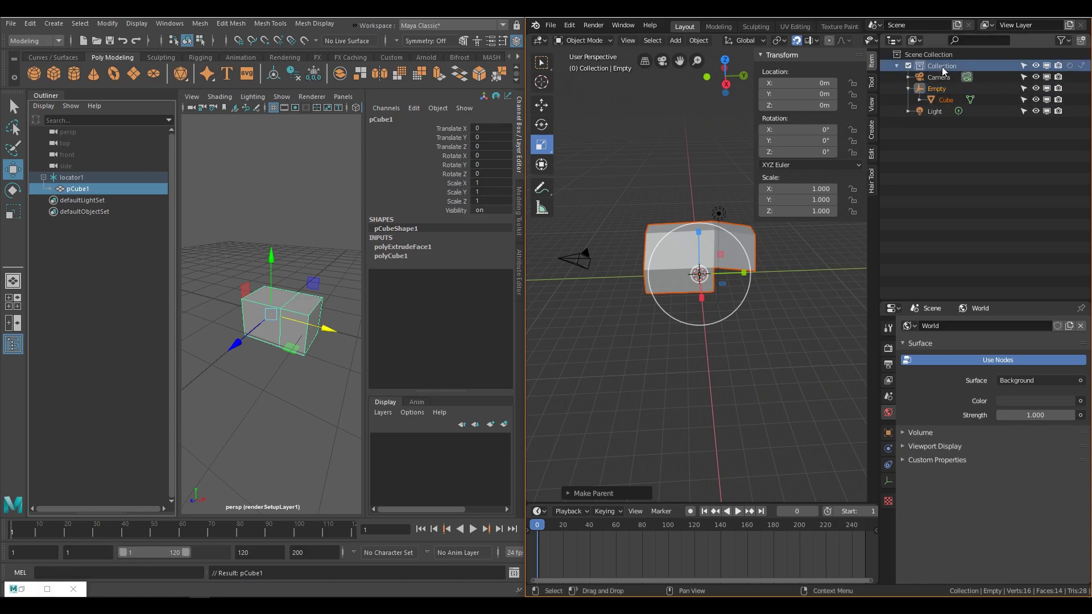
left_click(909, 66)
left_click(910, 66)
left_click(910, 66)
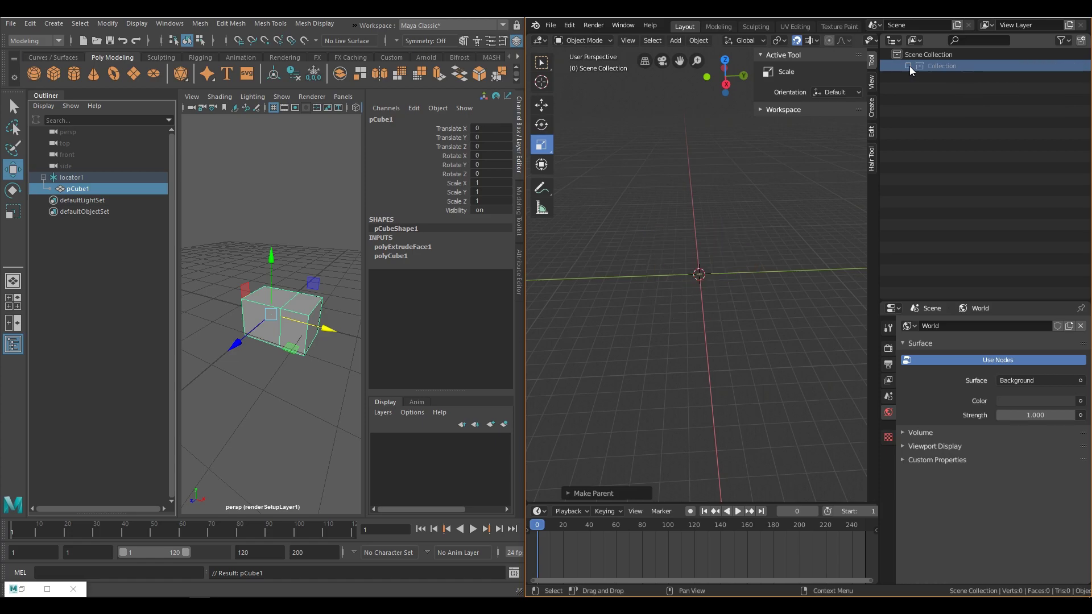
left_click(910, 66)
Bring up Maya's Render Setup window and move pCube1 out from under locator1 in the Outliner.
left_click(22, 590)
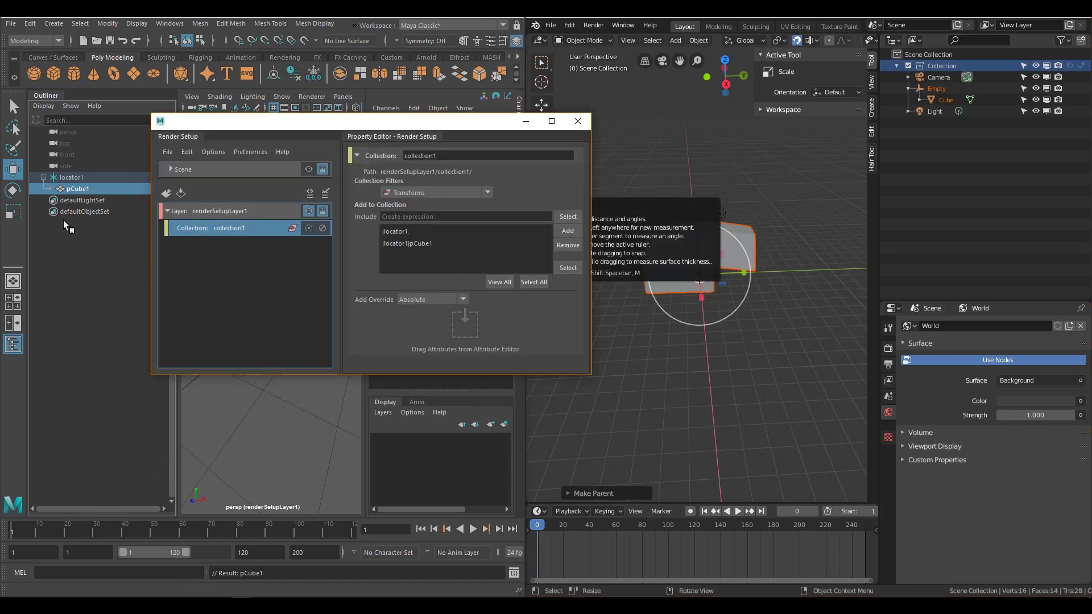
left_click_drag(73, 192, 72, 170)
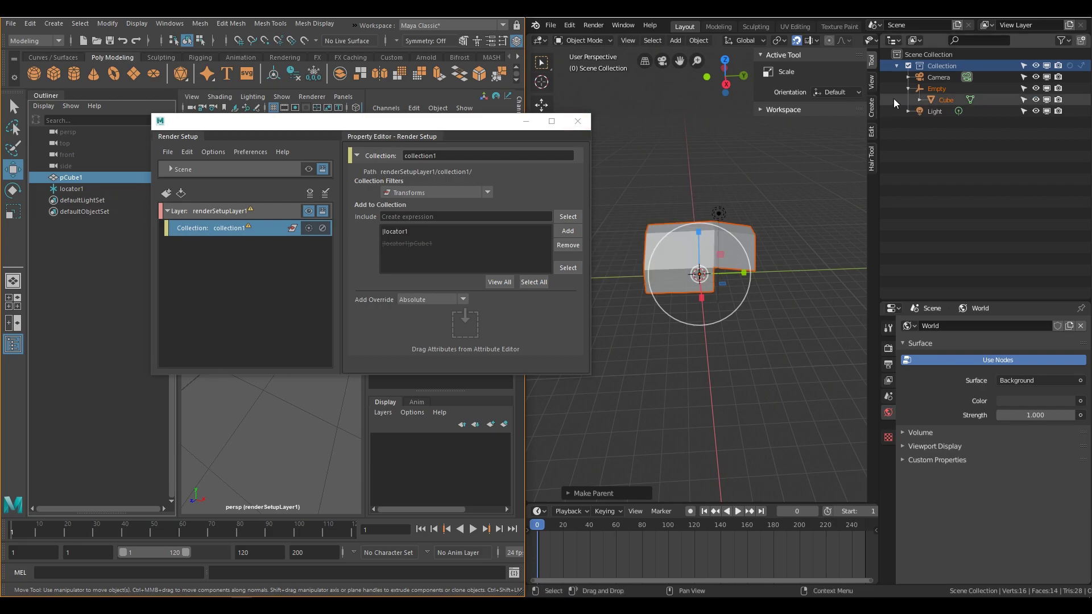
Select the Camera and the Light in Blender's outliner, and toggle the whole Collection off and on.
left_click(939, 79)
left_click(937, 112)
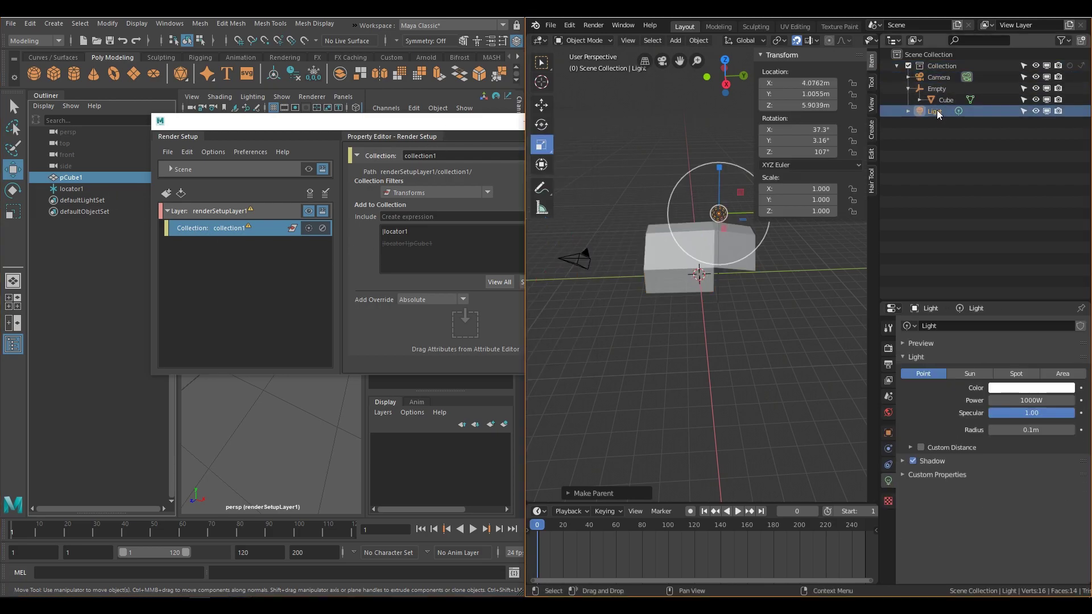
left_click(910, 66)
left_click(910, 67)
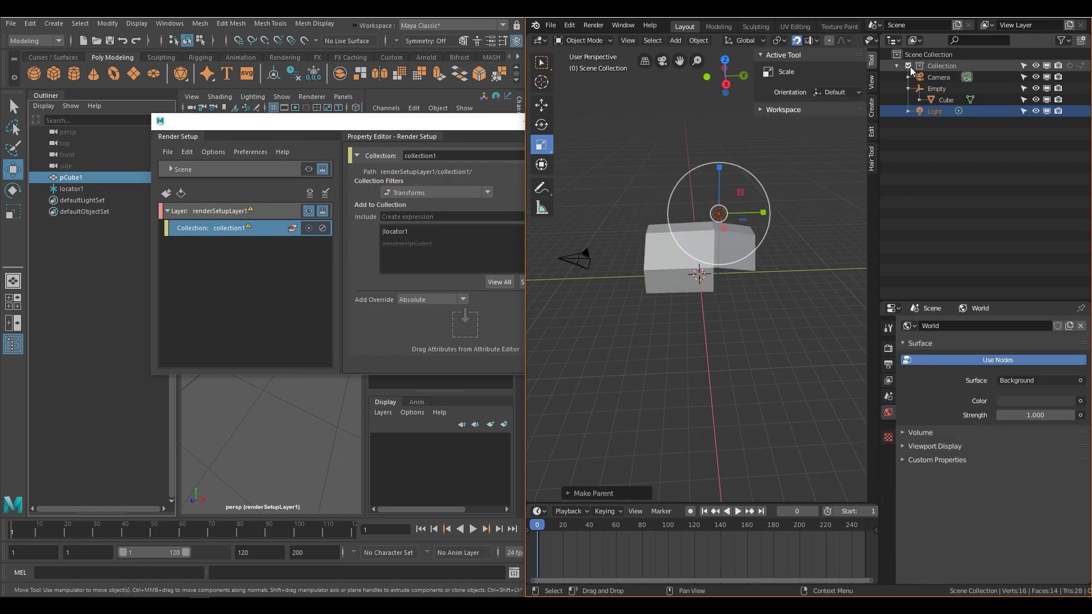
double_click(910, 67)
left_click(910, 67)
left_click(910, 66)
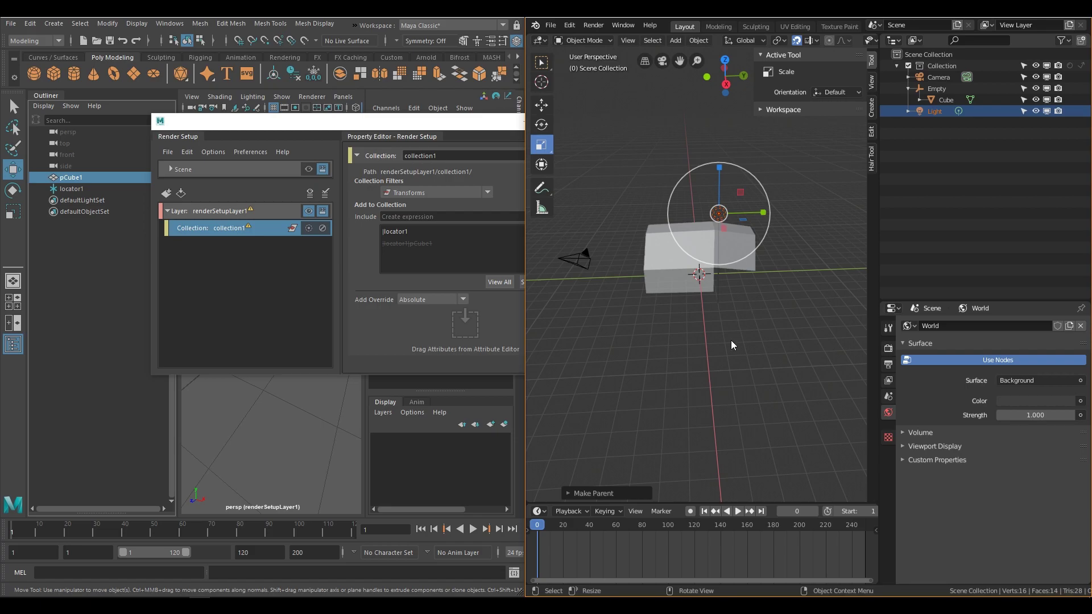
Close Maya's Render Setup window, apply a scale constraint between pCube1 and locator1, and select pCube1_scaleConstraint1 in the Outliner.
left_click_drag(460, 126, 478, 198)
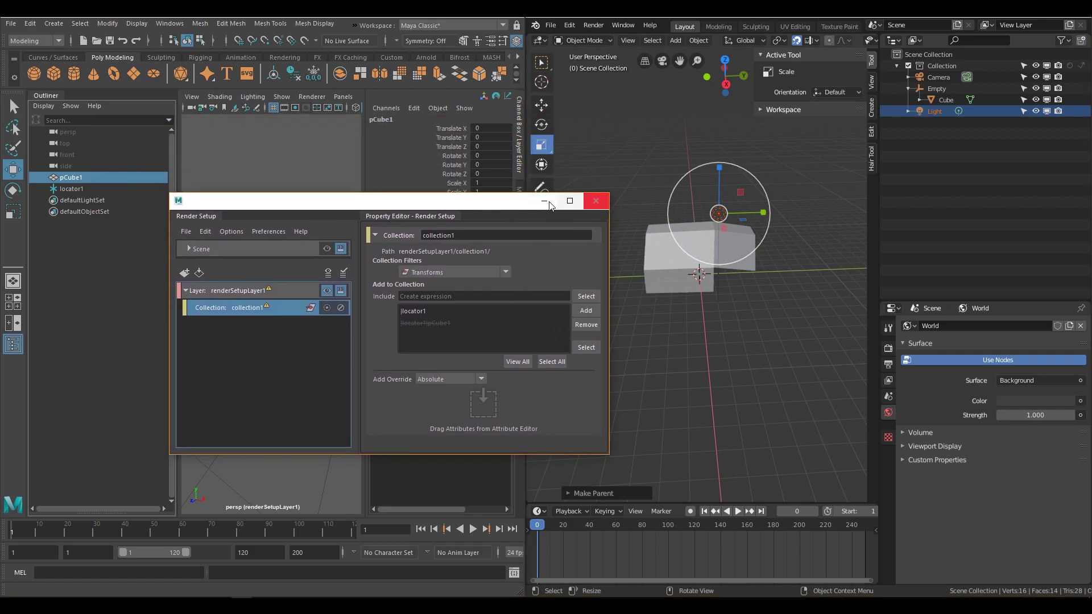
left_click(601, 203)
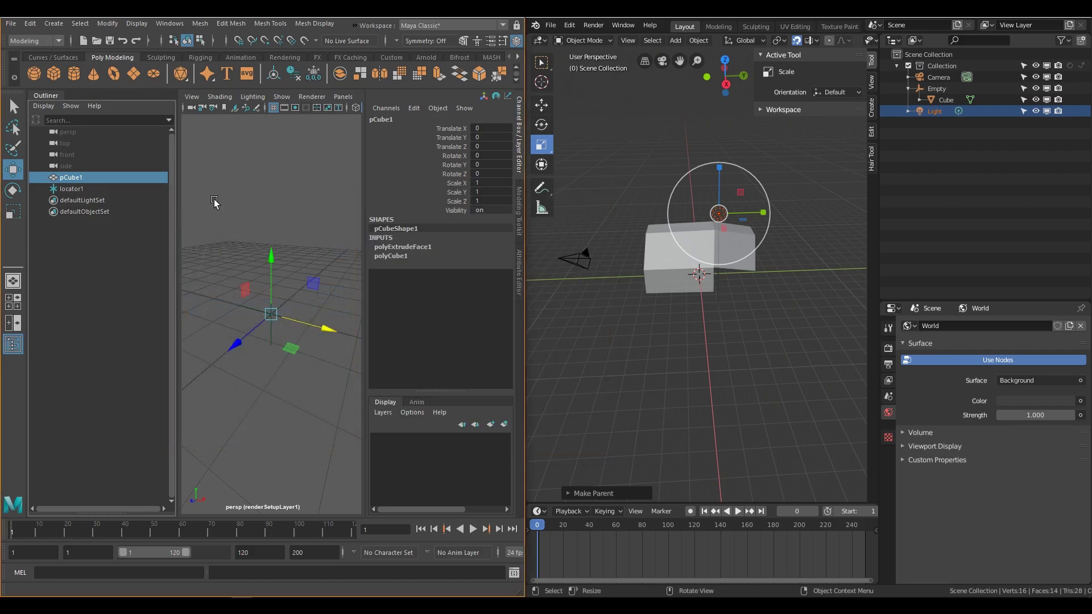
left_click(85, 189)
left_click(82, 178, "ctrl")
key("F3")
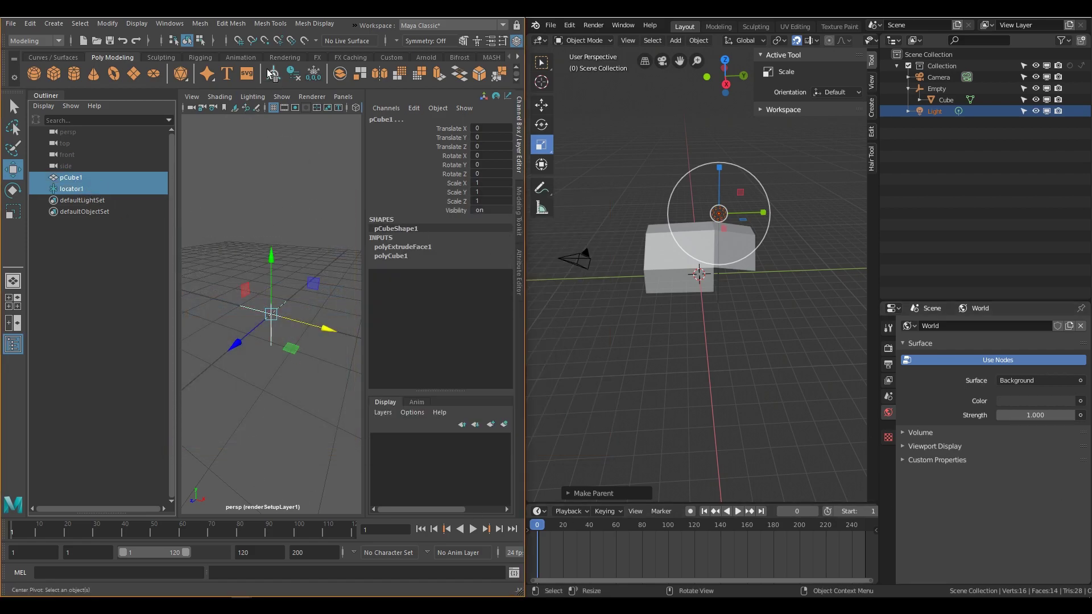
left_click(292, 23)
left_click(302, 88)
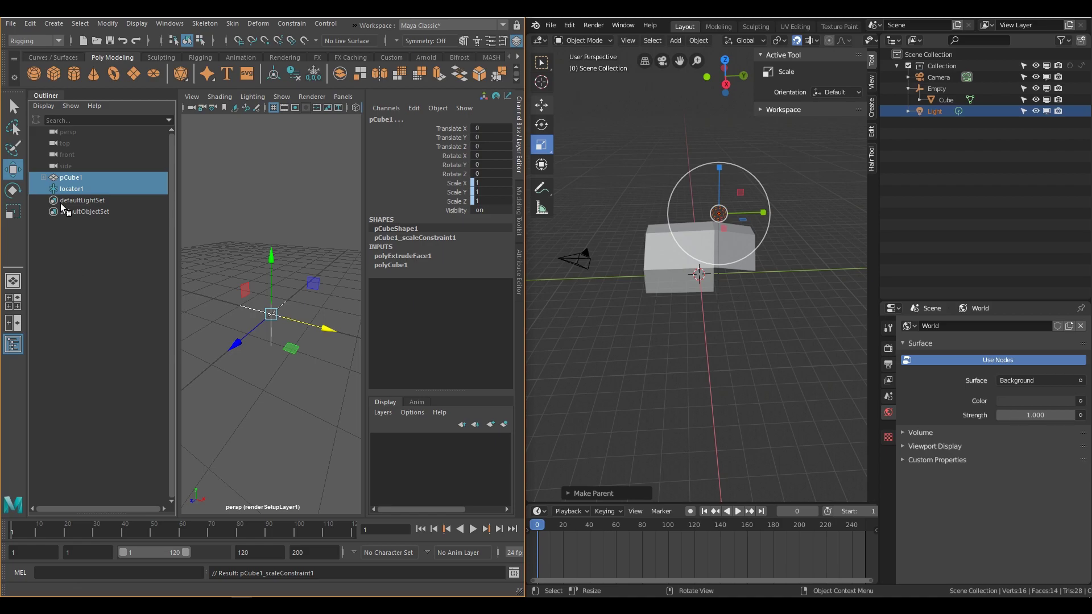
left_click(86, 189)
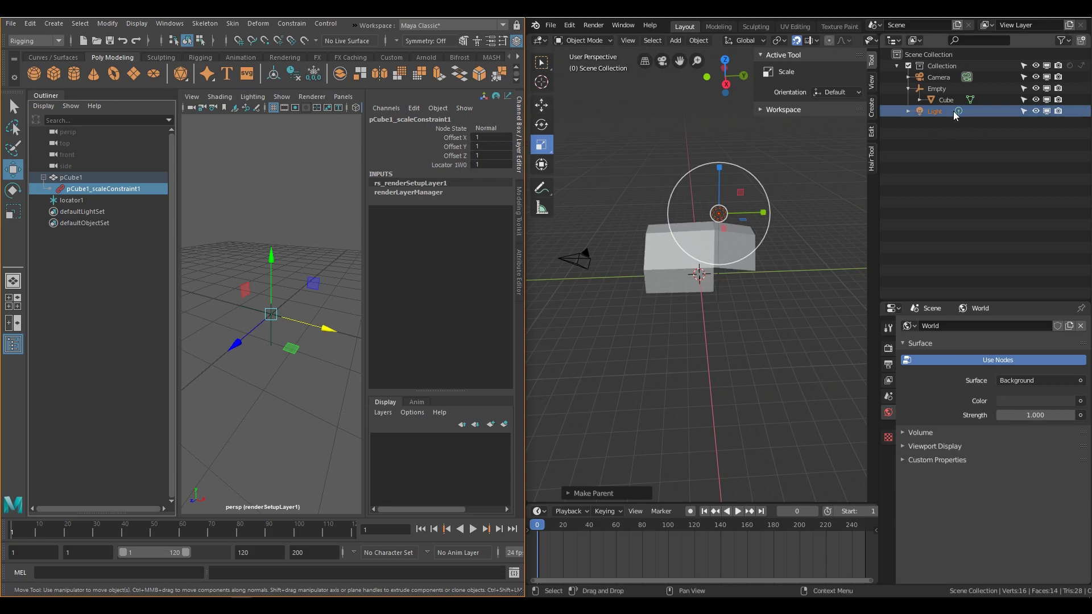
Select the Cube in Blender and browse the available object constraints in its properties.
left_click(714, 266)
left_click(888, 497)
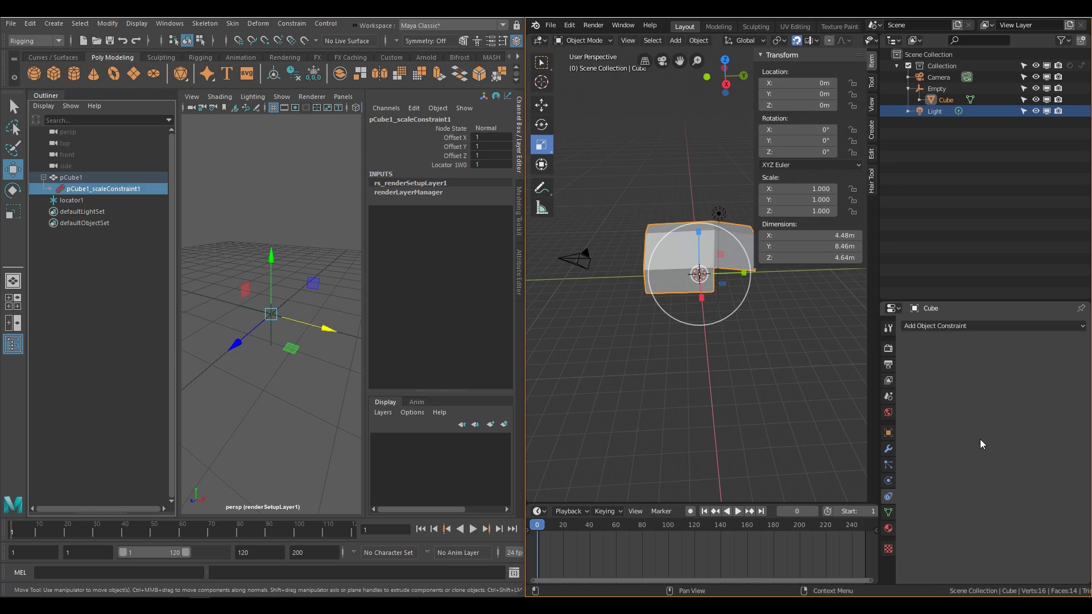
left_click(976, 325)
left_click(916, 353)
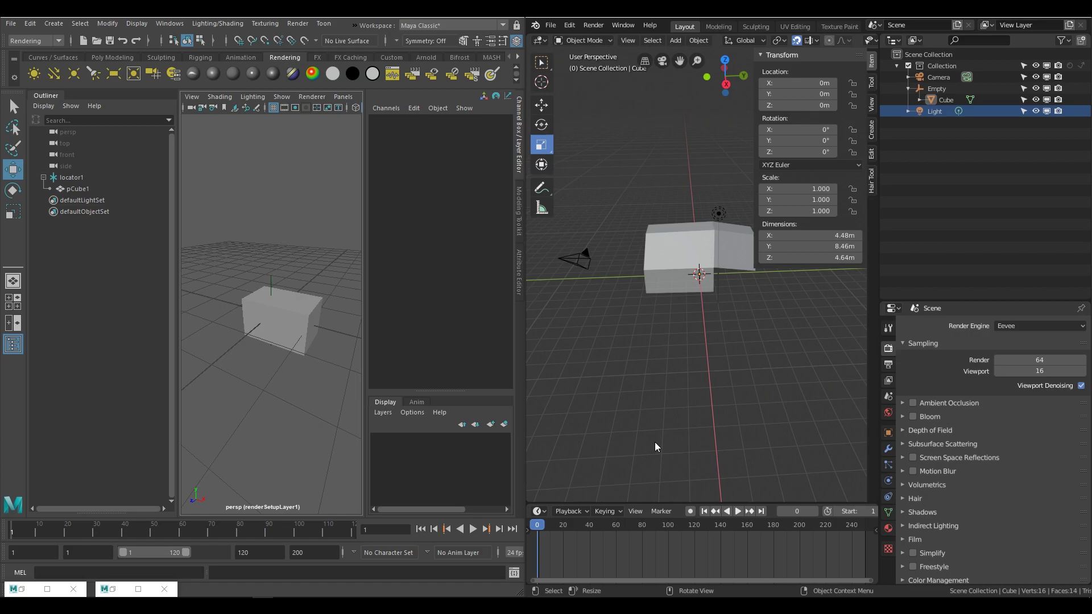
Restore Maya's Render Setup and Render Settings windows and review the Arnold Renderer and AOVs settings.
left_click(24, 591)
left_click_drag(257, 262, 214, 170)
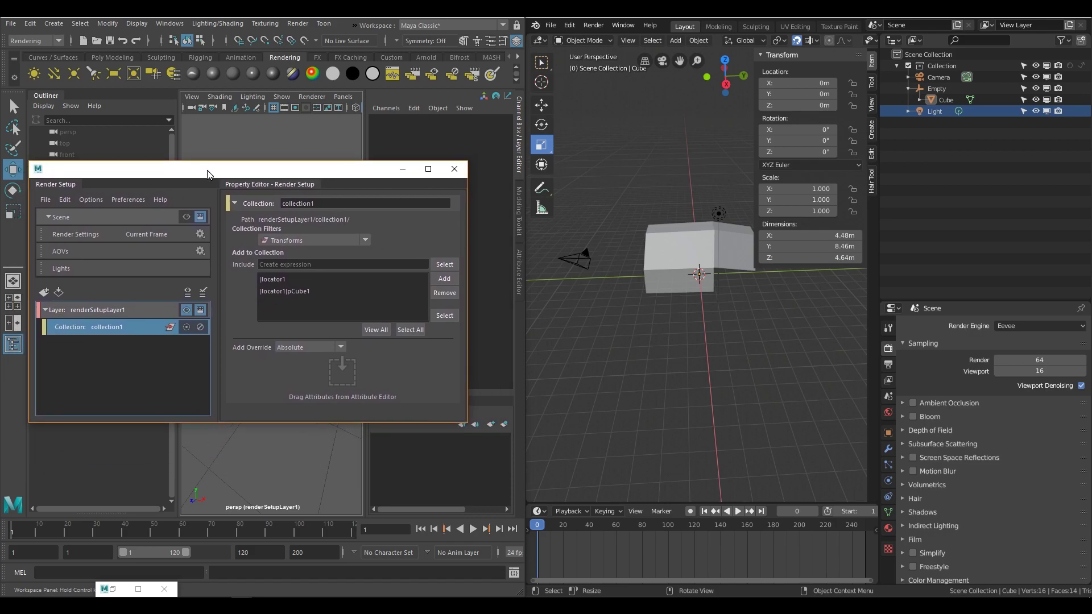
left_click(113, 590)
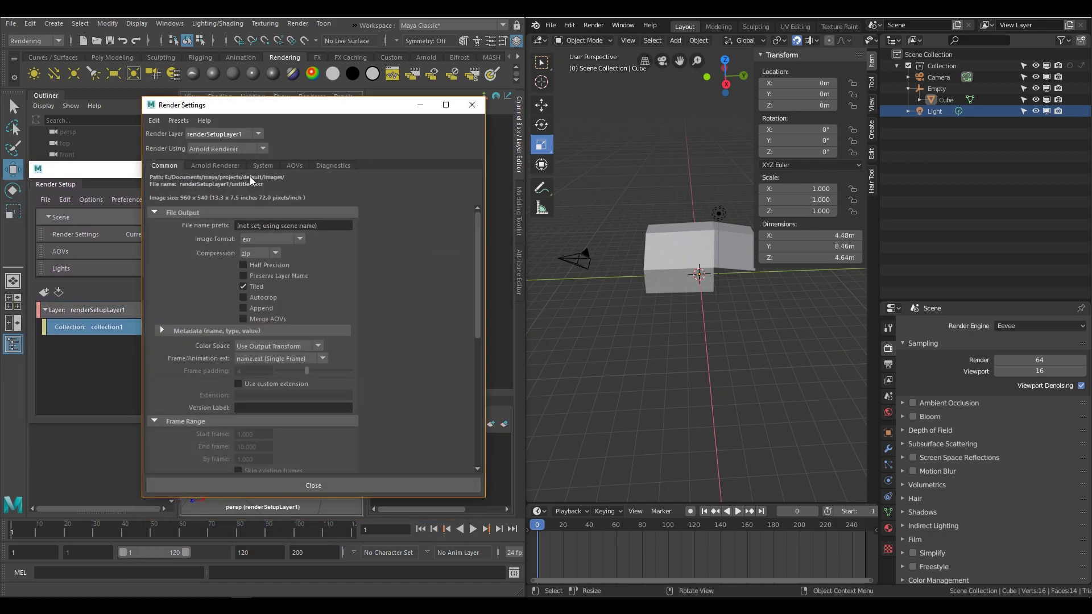
left_click(223, 166)
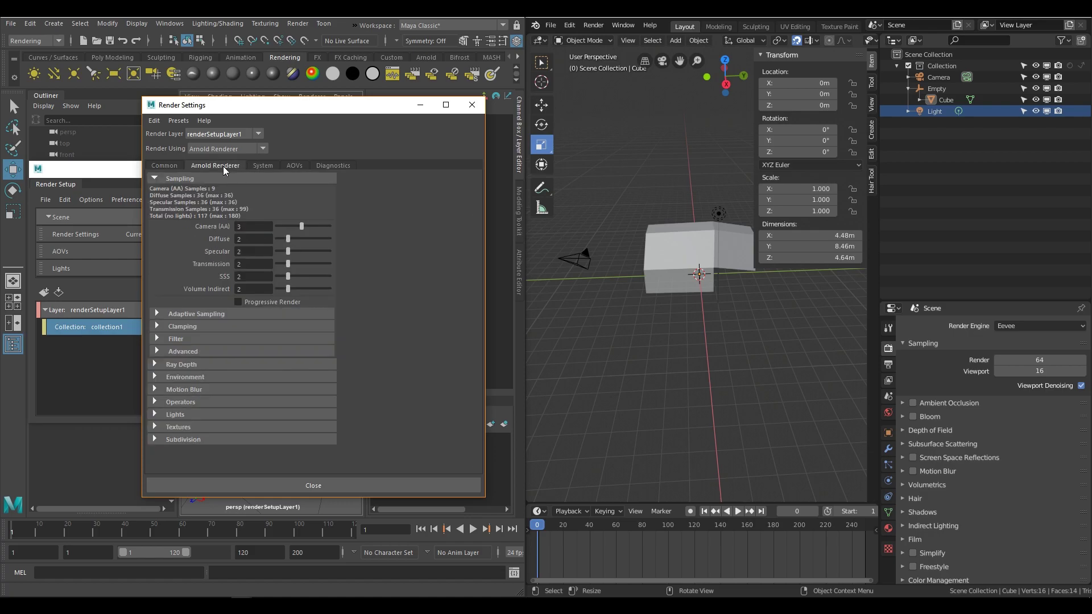
left_click(294, 165)
left_click(139, 332)
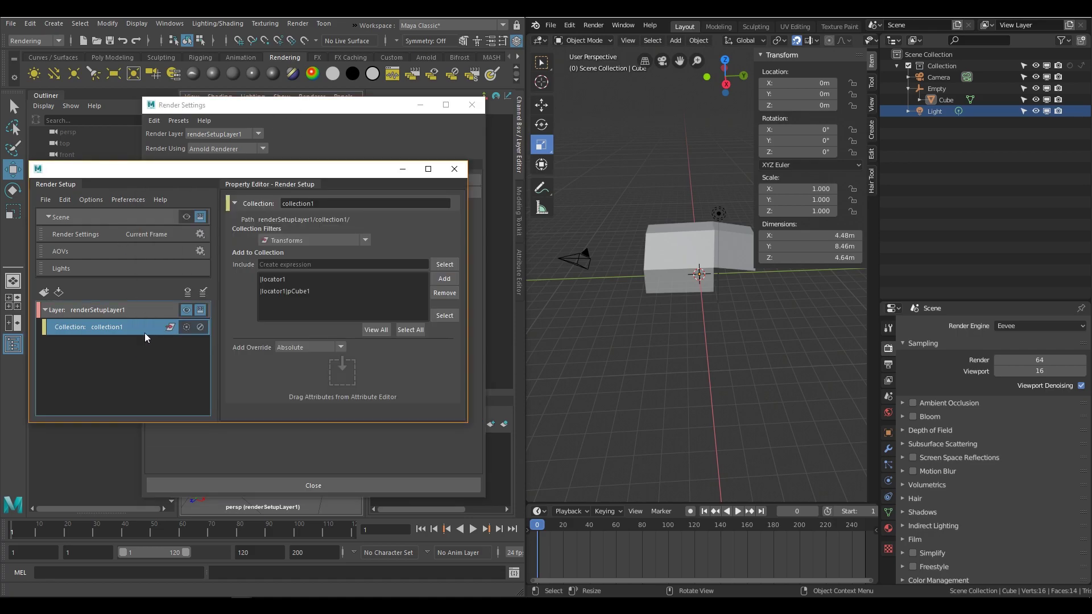
left_click(309, 158)
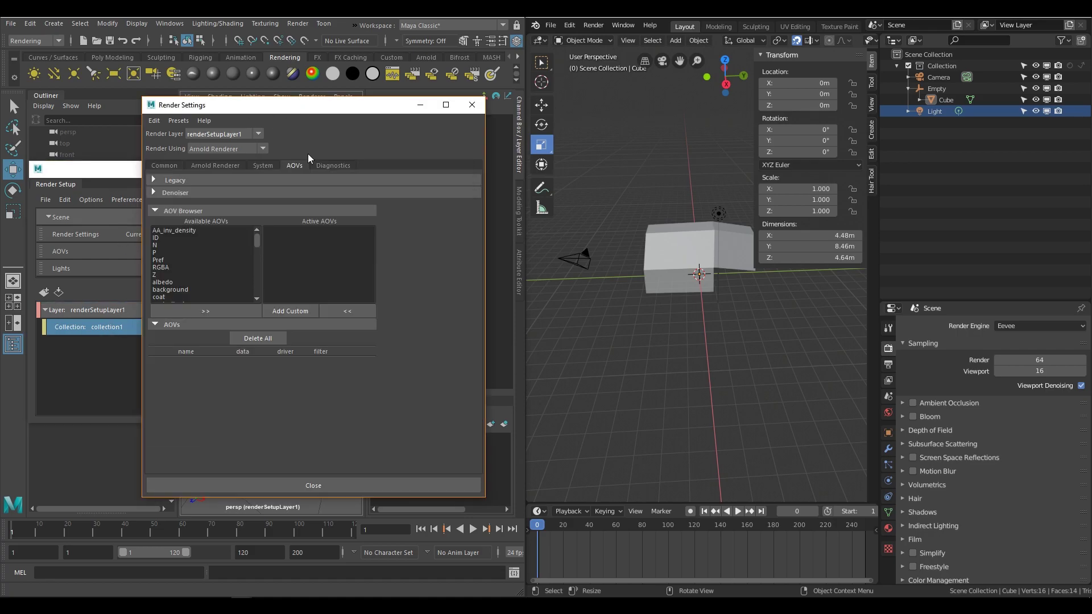
Add AA_inv_density, Pref and N to the active AOVs and close the Render Settings window.
left_click(168, 231)
left_click(253, 311)
left_click(184, 253)
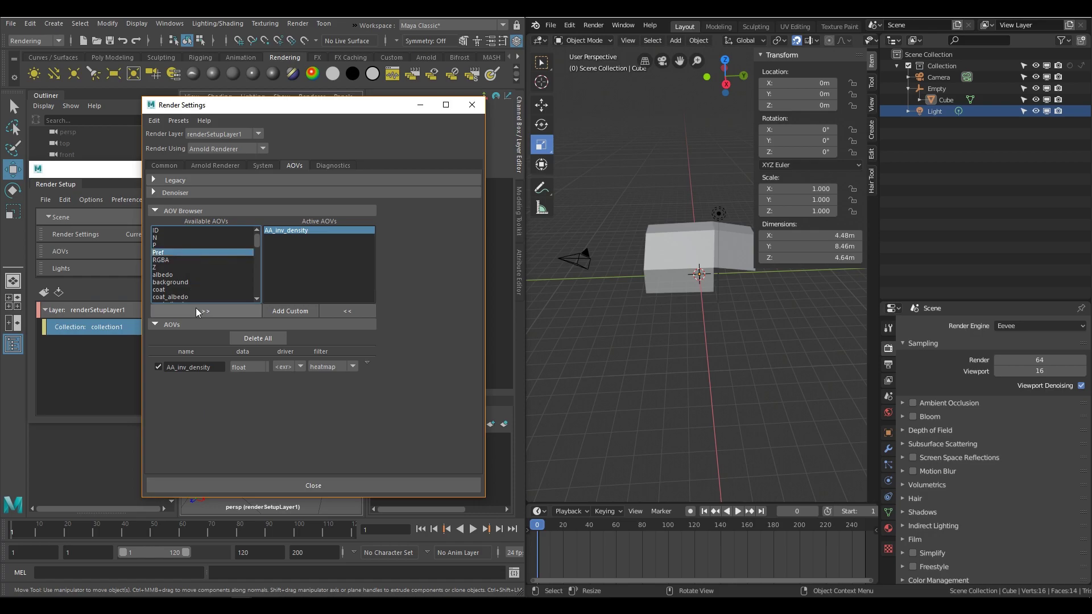
left_click(195, 310)
left_click(183, 237)
left_click(185, 311)
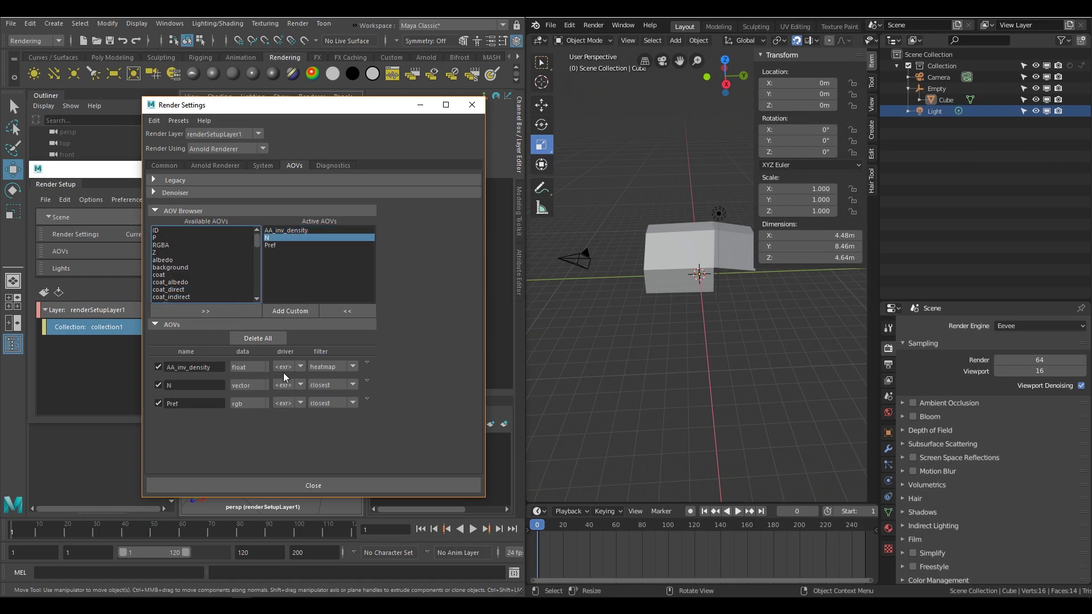
left_click(472, 105)
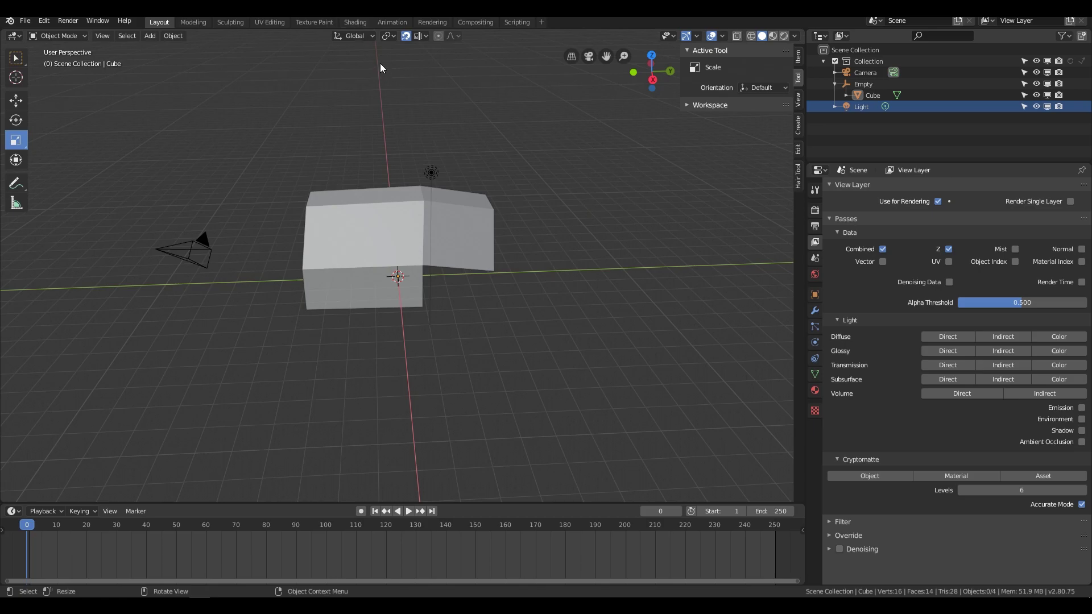
Show Blender's render properties, split the 3D viewport vertically in two, and turn the new area into a Compositor.
left_click(815, 209)
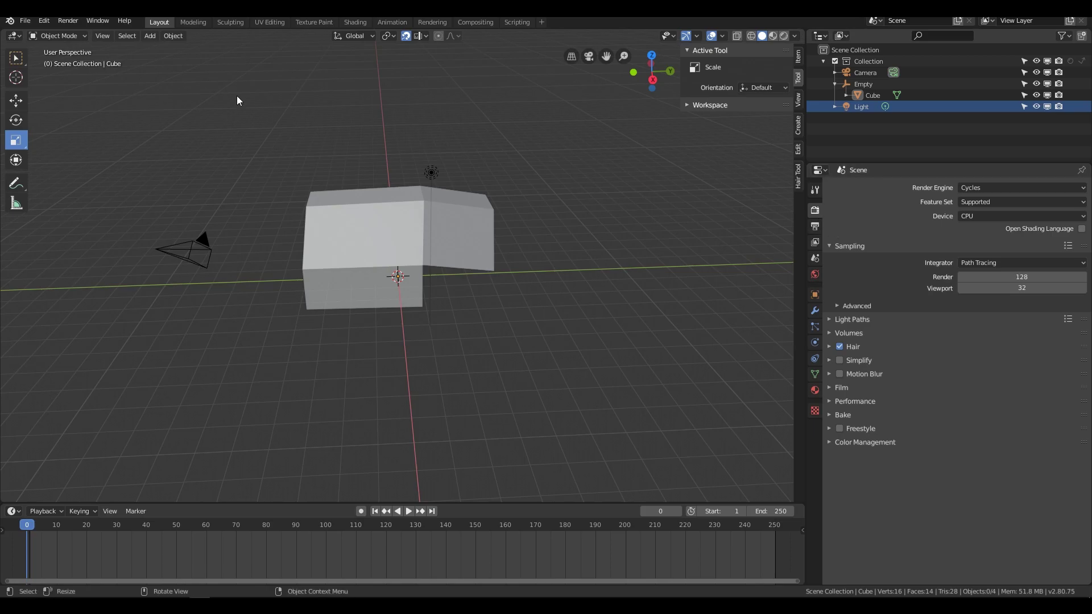
left_click_drag(4, 33, 435, 68)
left_click(15, 35)
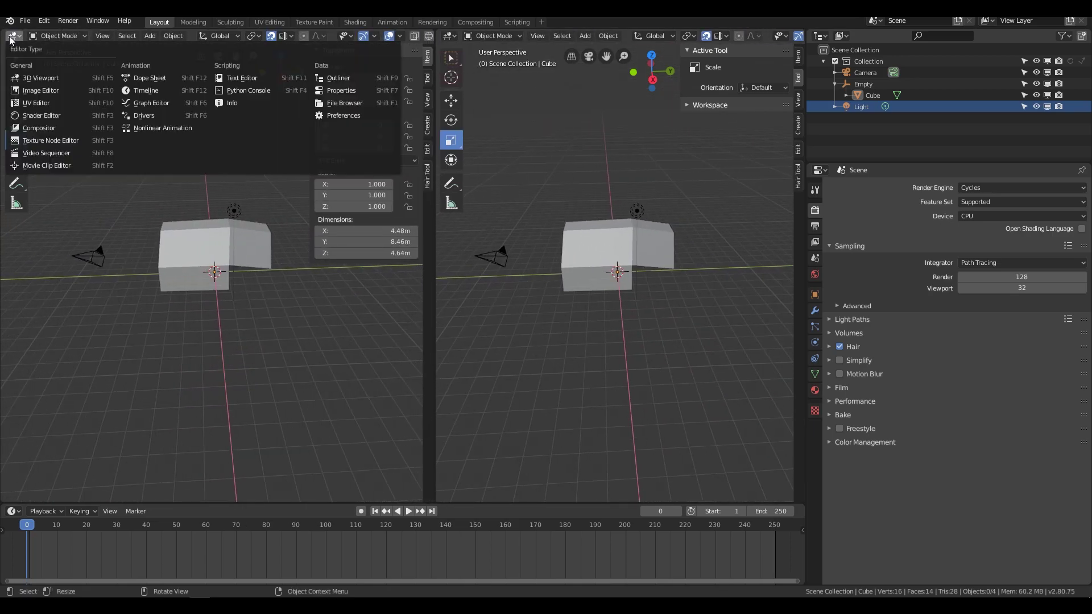
left_click(36, 134)
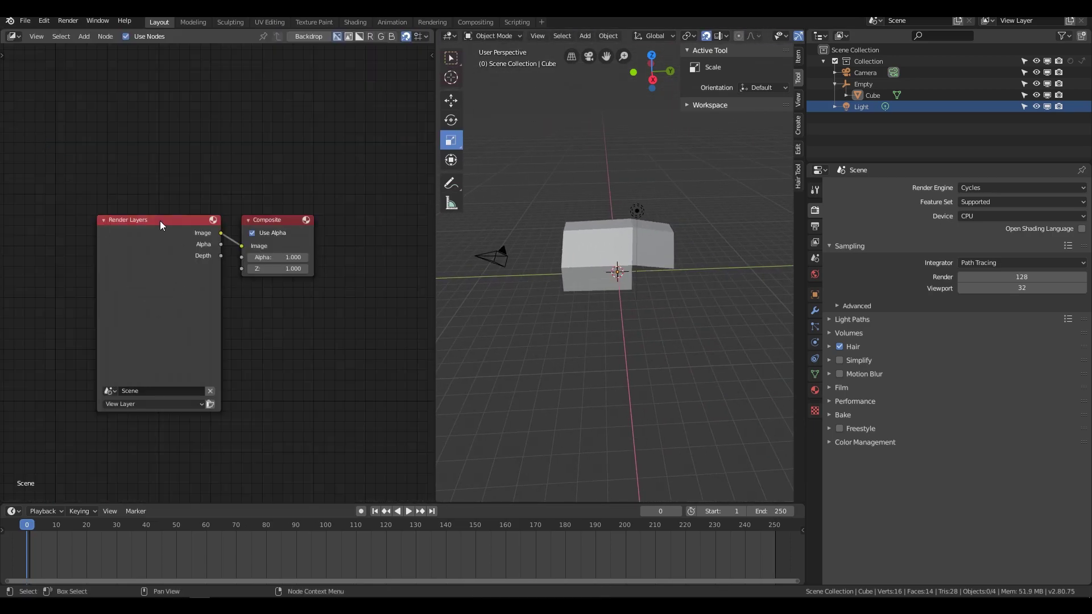
Move the Render Layers and Composite nodes farther apart in the Compositor.
left_click_drag(160, 221, 125, 219)
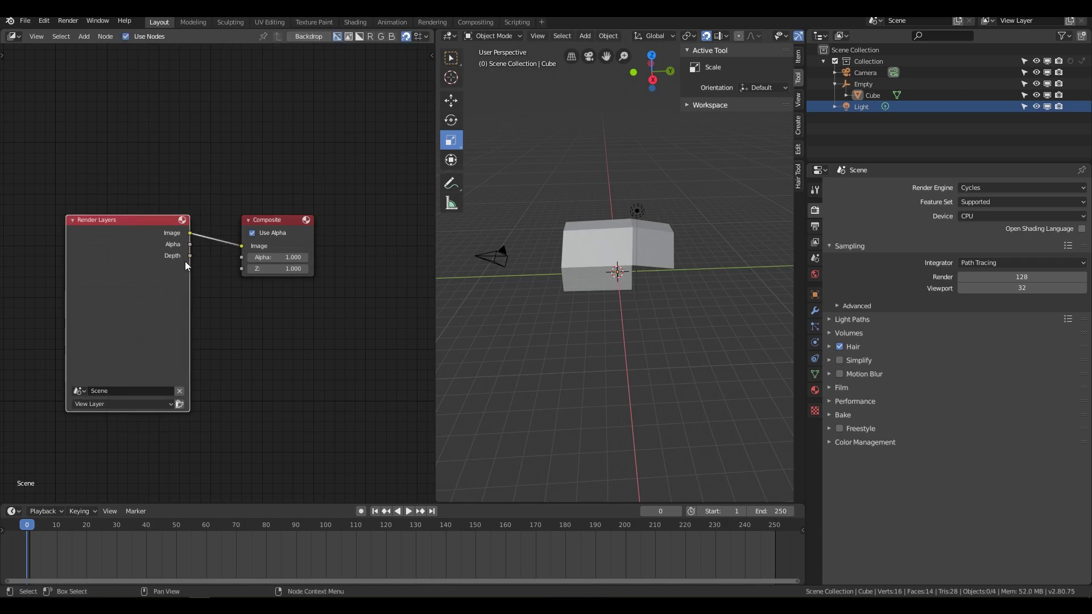
left_click(265, 222)
left_click_drag(264, 219, 326, 220)
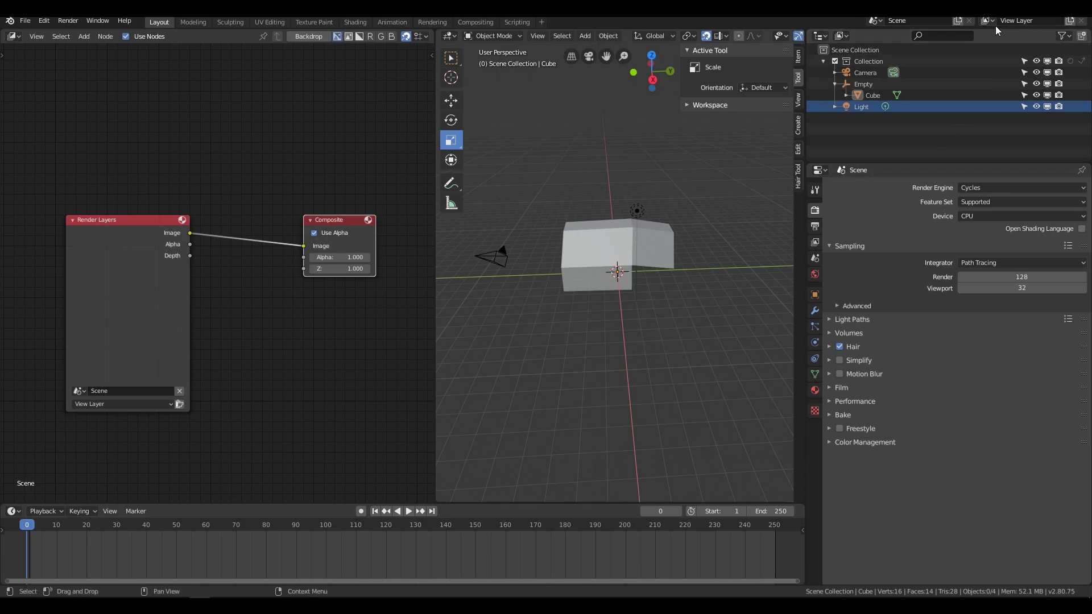
Add a view layer, exclude the Collection from it, and switch between View Layer.001 and View Layer, ending on View Layer.
left_click(1070, 25)
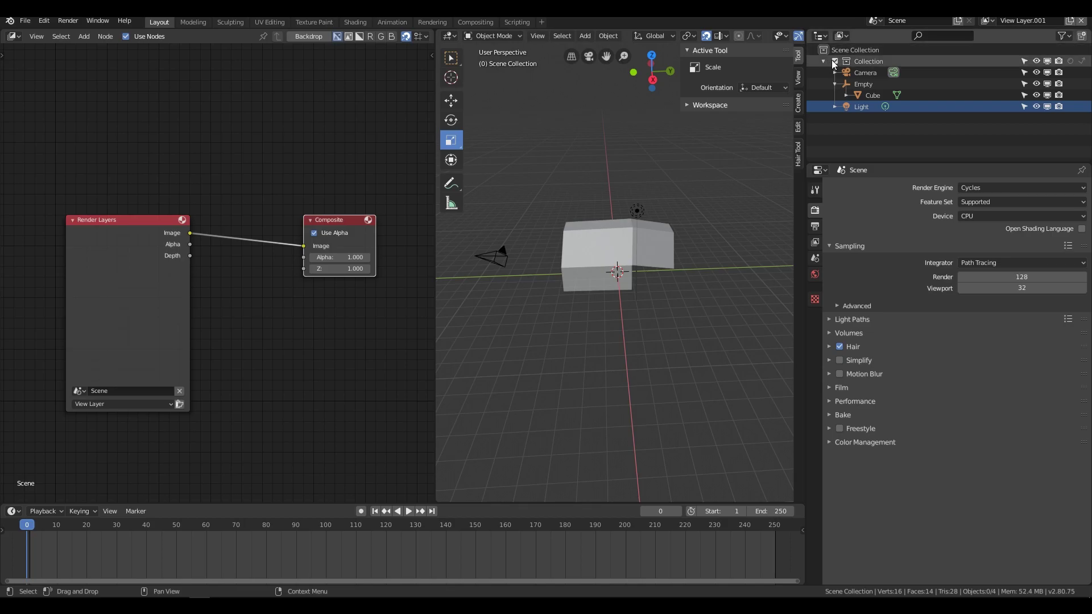
left_click(988, 20)
left_click(960, 37)
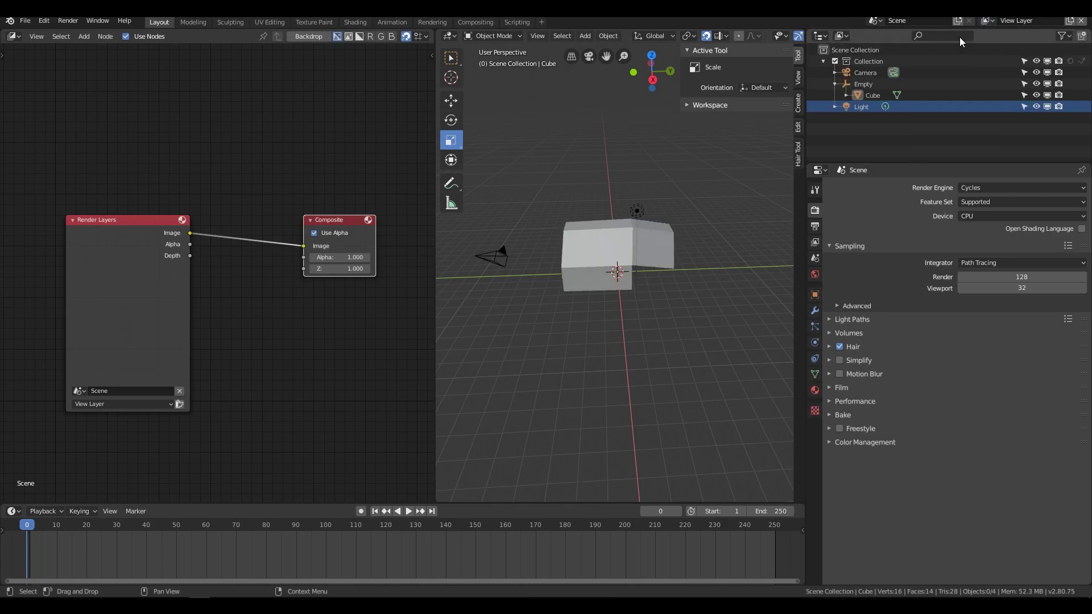
left_click(987, 20)
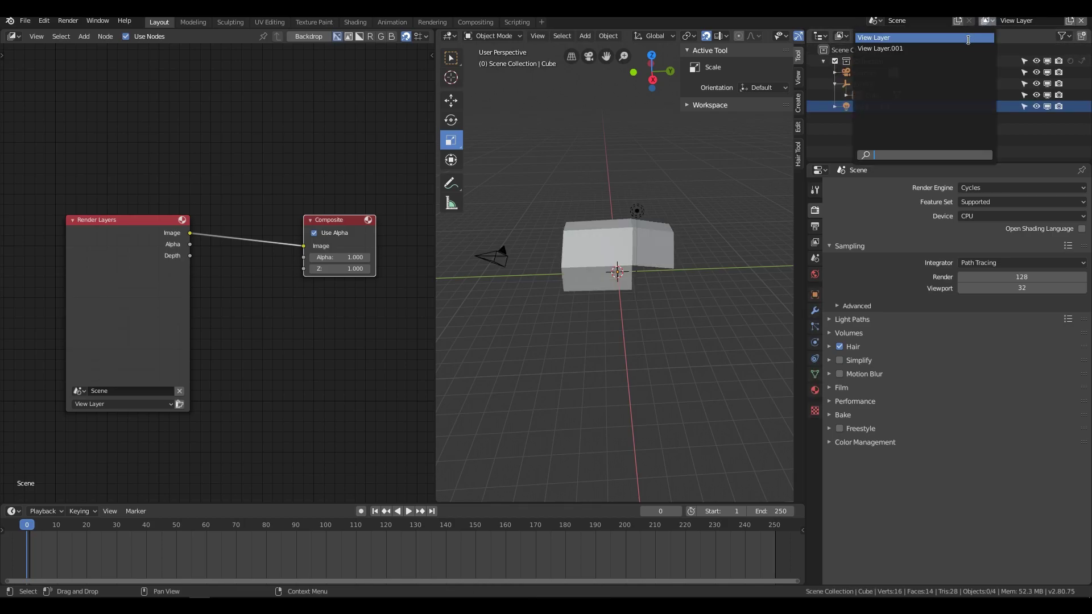
left_click(965, 48)
left_click(993, 20)
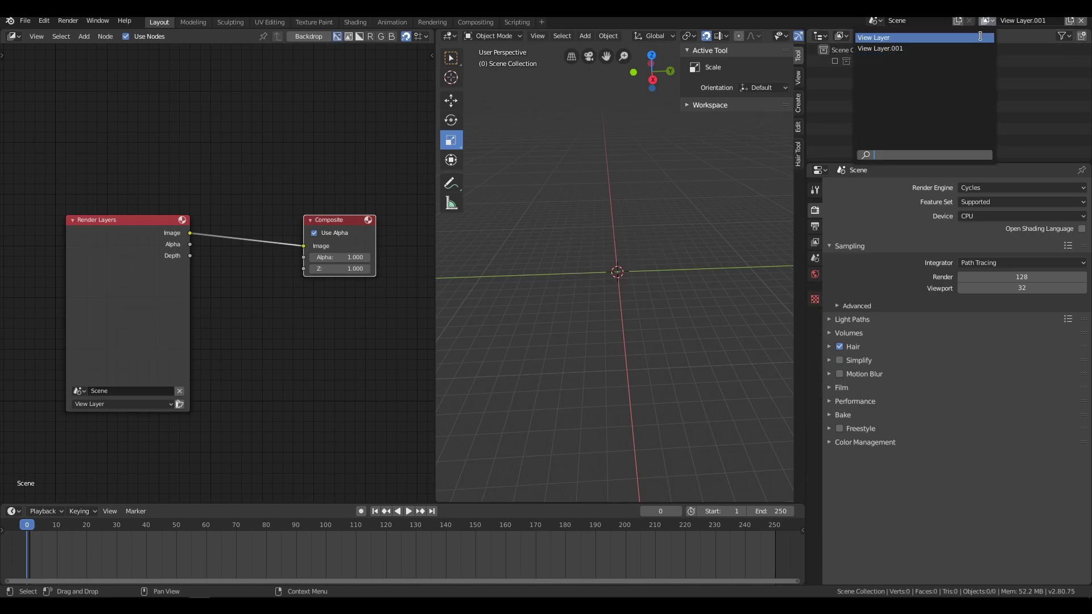
left_click(979, 37)
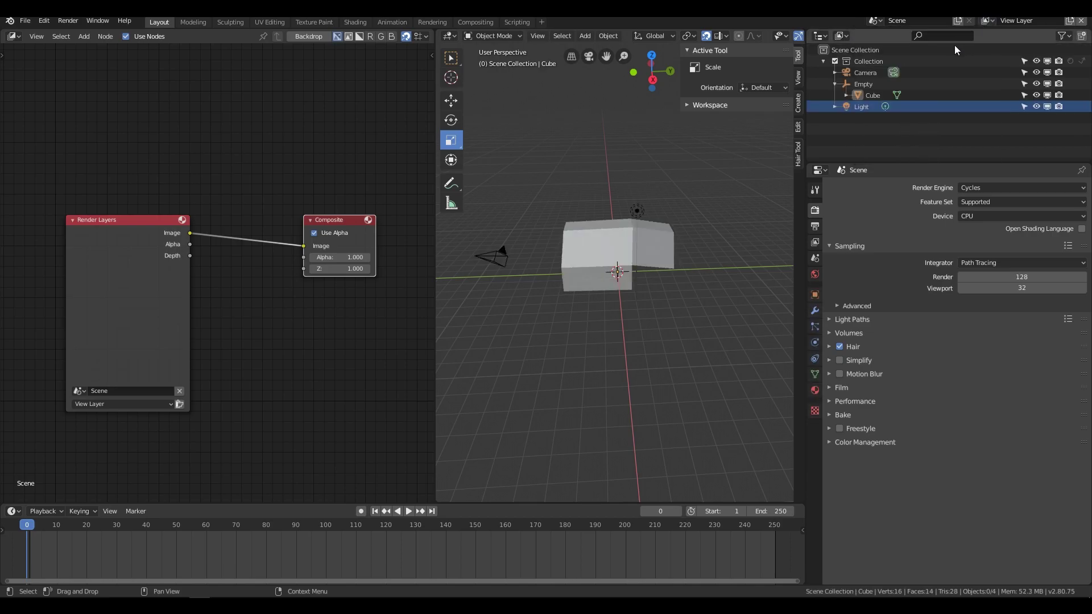
Add another view layer, disable the Cube's visibility, viewport and render toggles, and return to View Layer by way of View Layer.001.
left_click(1069, 21)
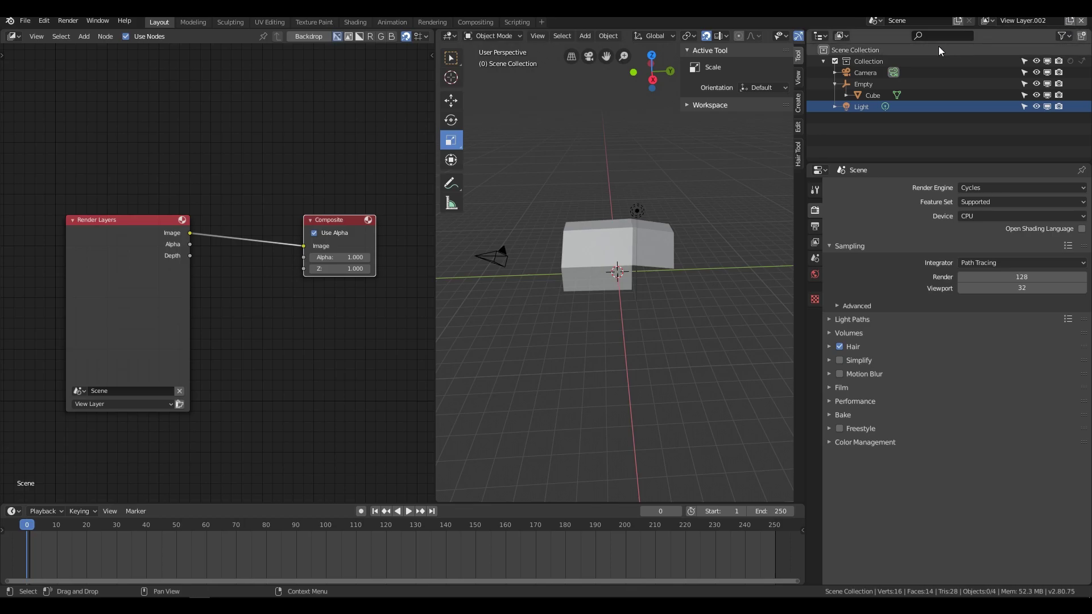
left_click(1037, 95)
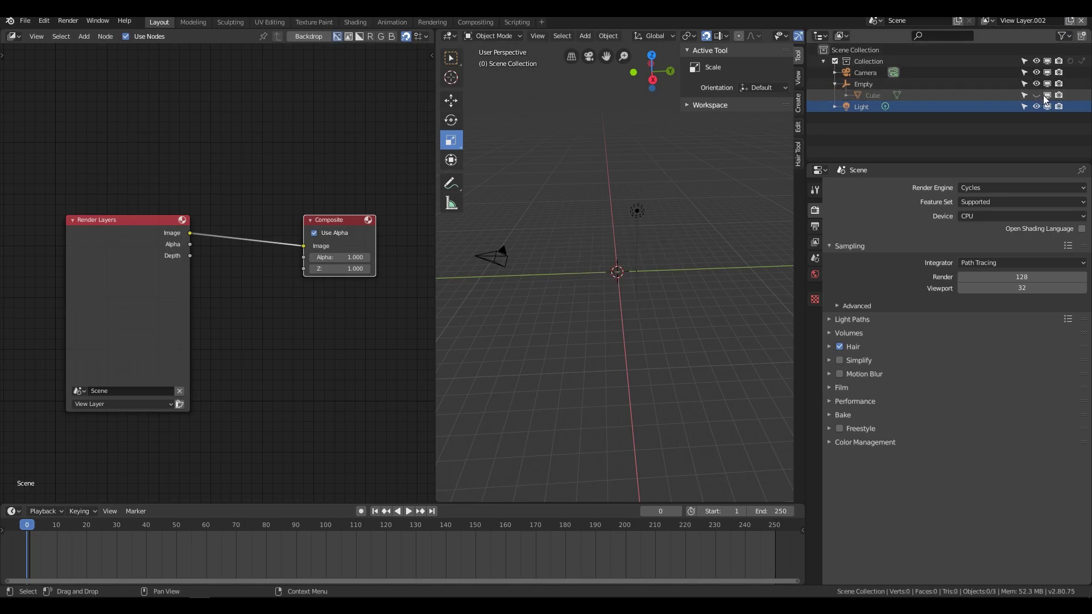
left_click(985, 20)
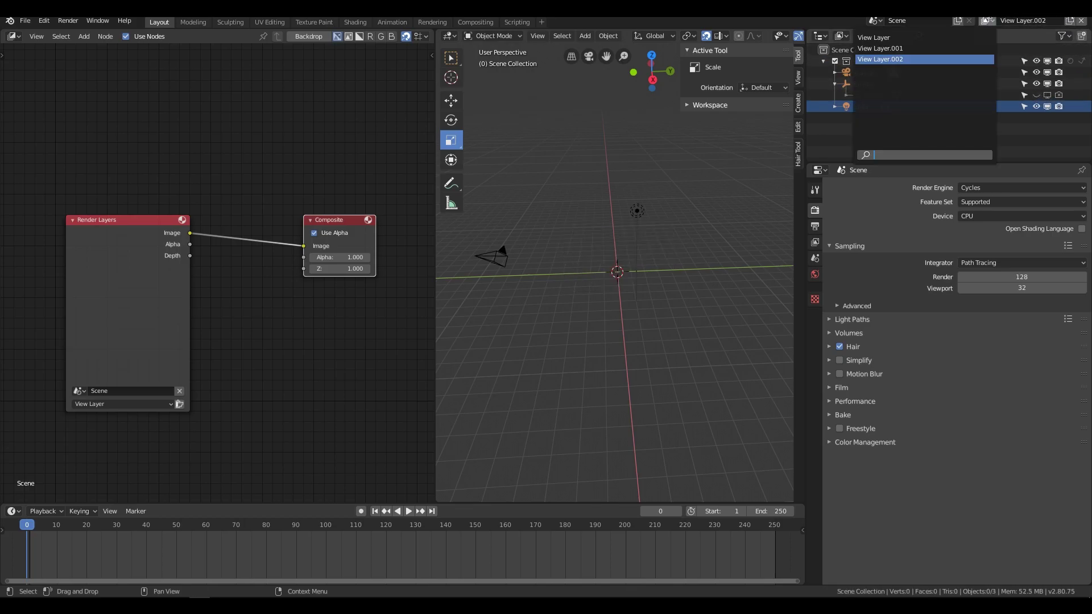
left_click(968, 47)
left_click(985, 23)
left_click(974, 39)
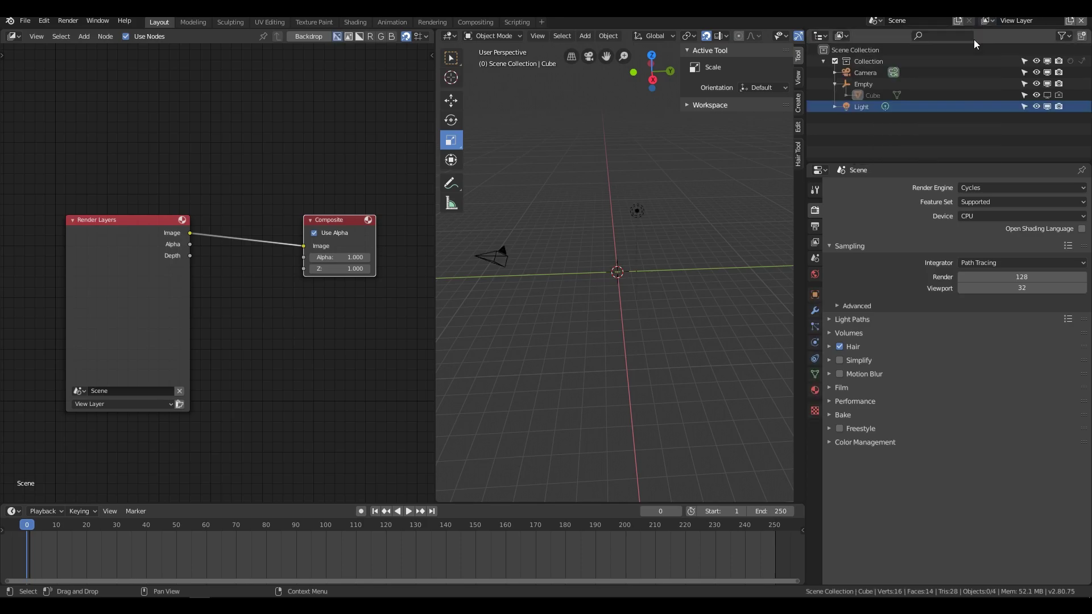
Enable all Diffuse, Glossy, Transmission, Subsurface and Volume light passes for the view layer.
left_click(814, 243)
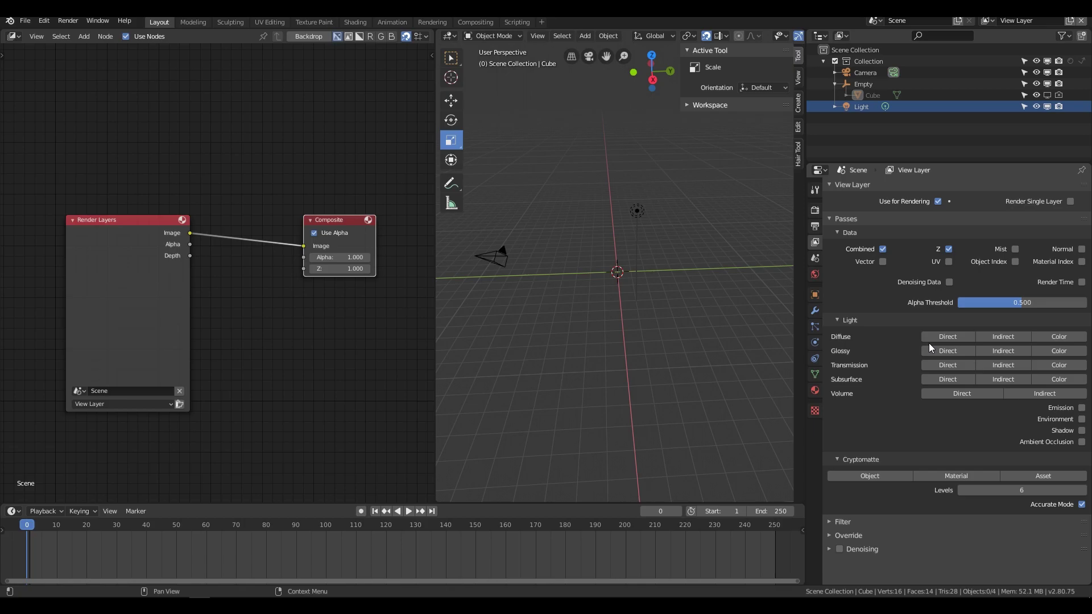
left_click_drag(933, 339, 958, 393)
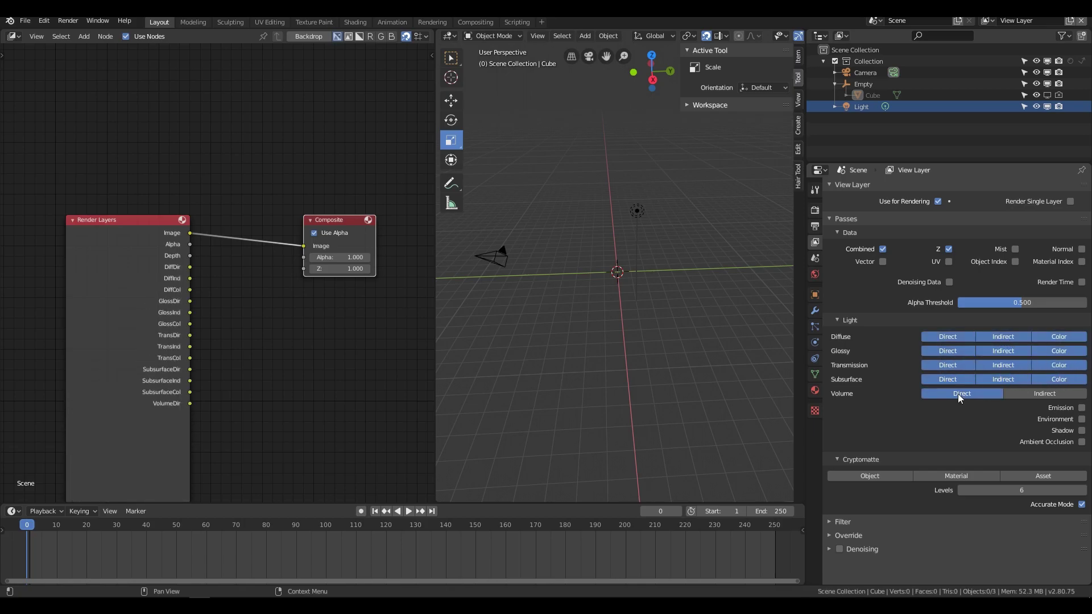
left_click(1035, 390)
Enable the Cryptomatte Object and Material passes and the Normal and Mist data passes.
left_click(886, 474)
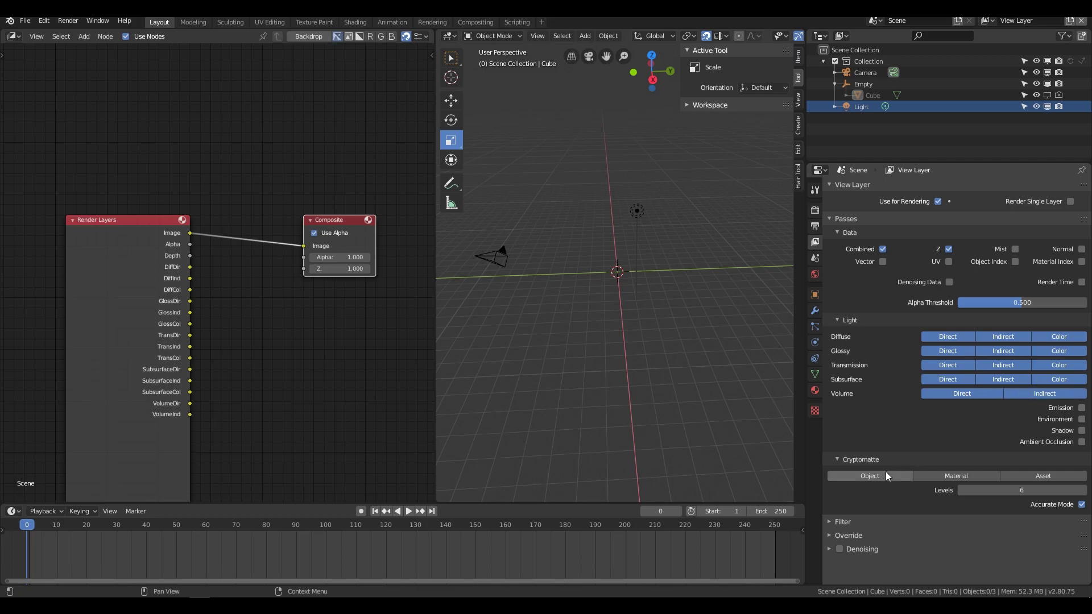
left_click(923, 479)
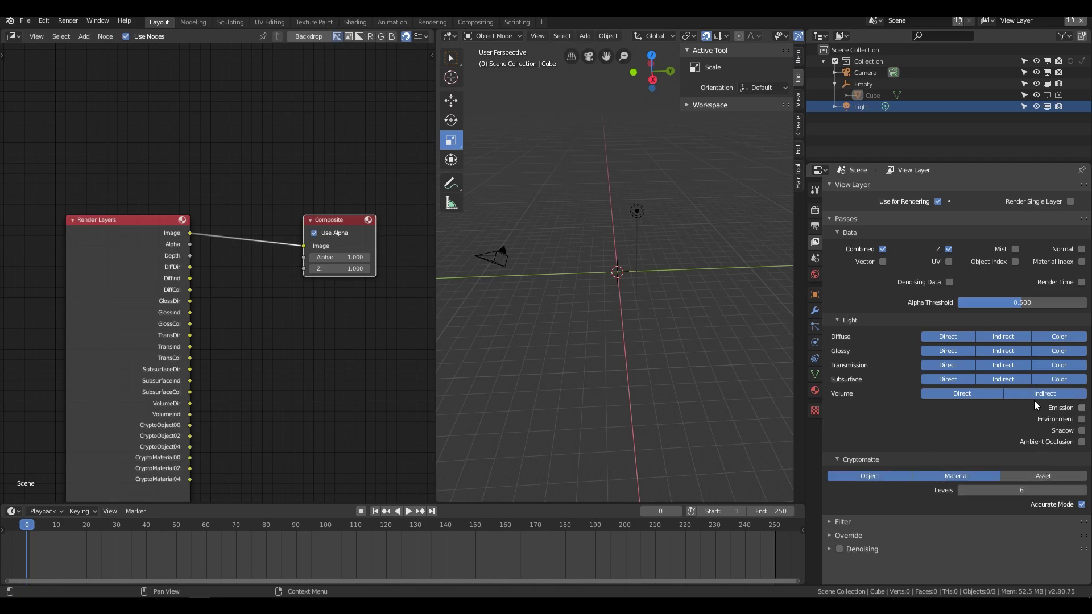
left_click(1082, 249)
left_click(1015, 249)
Show the Composite node's properties in the Compositor's sidebar.
middle_click_drag(224, 320, 199, 273)
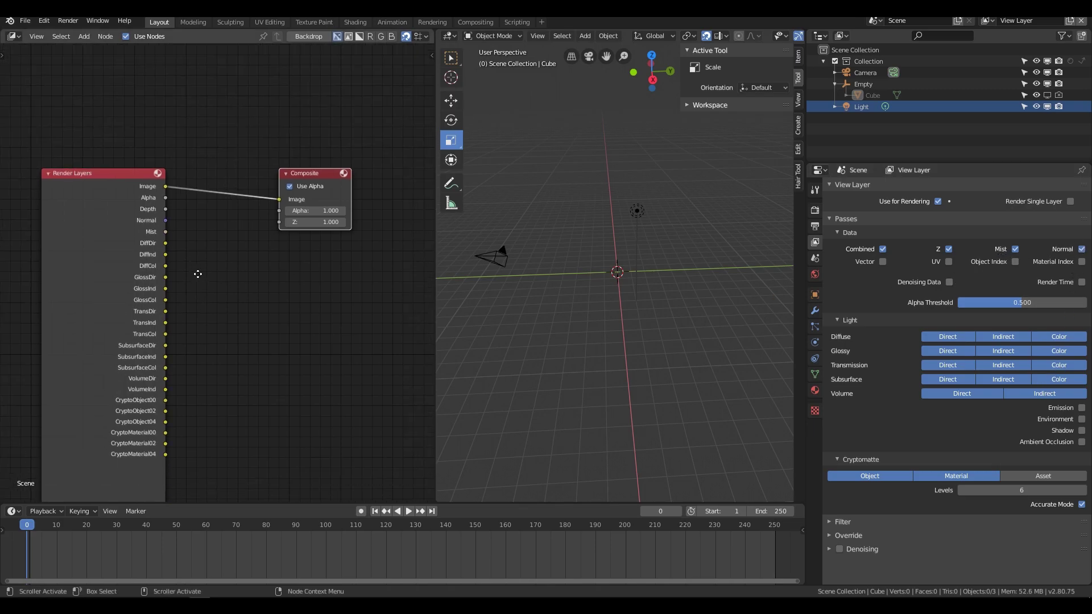
left_click(431, 56)
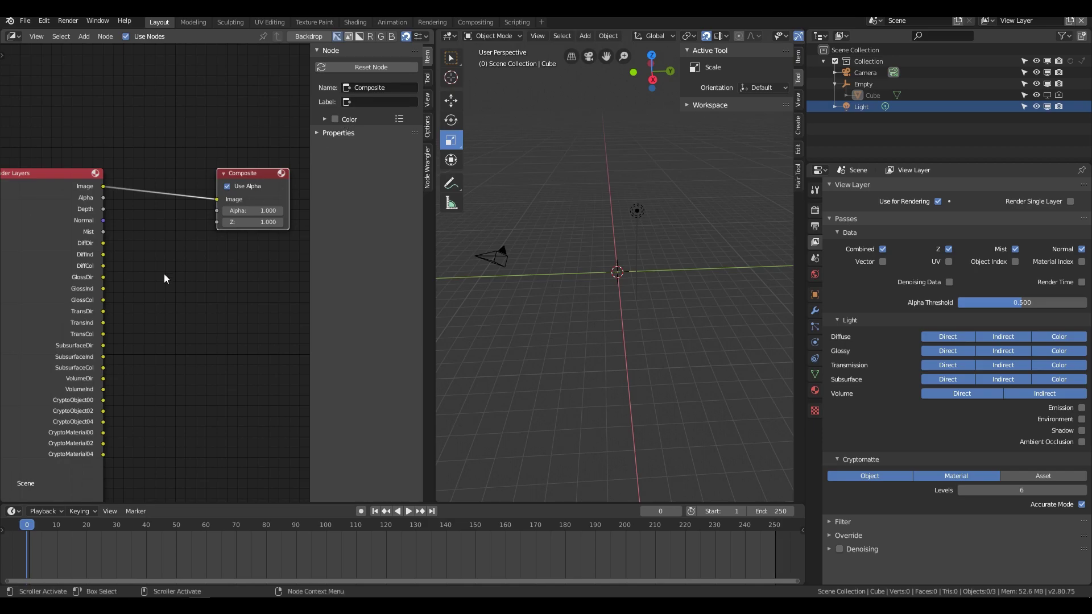
Add a File Output node below the Composite node and connect the Render Layers Alpha output to its Image input.
key("shift+a")
left_click(163, 316)
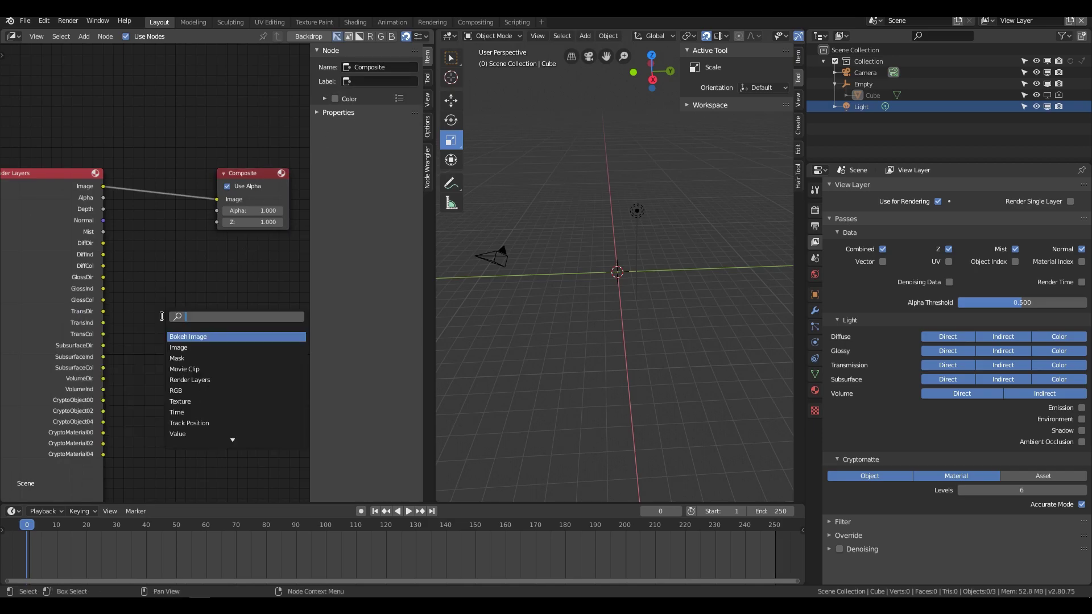
type("out")
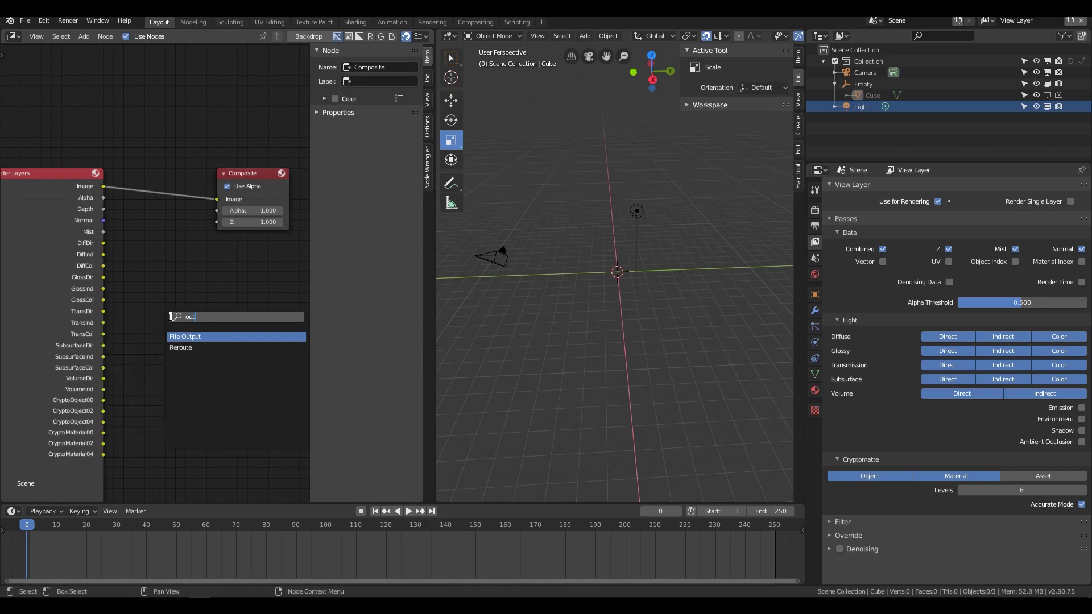
left_click(206, 337)
left_click(204, 271)
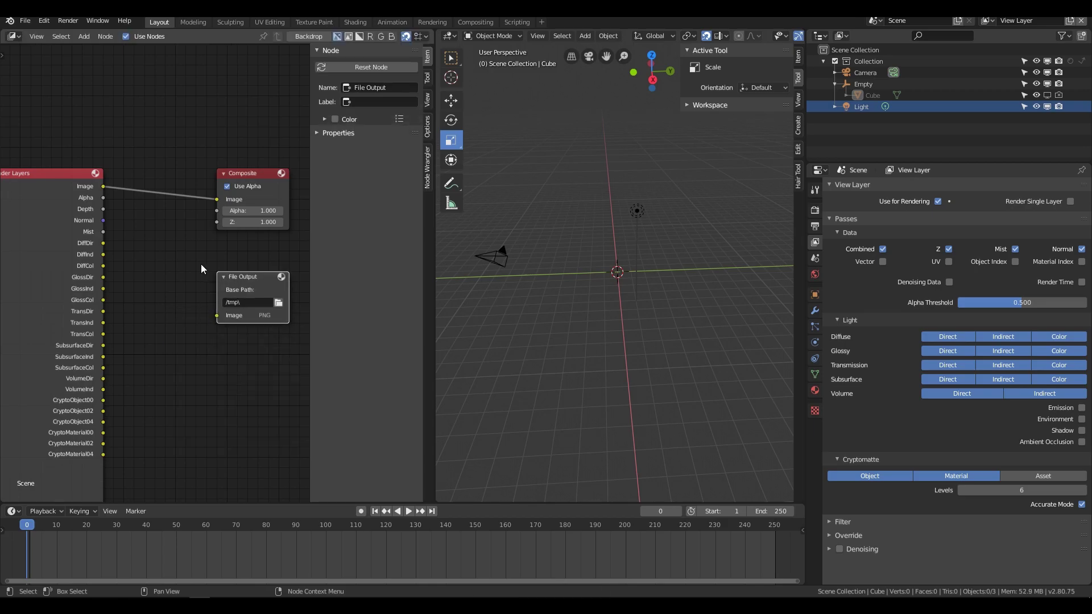
left_click_drag(103, 197, 212, 319)
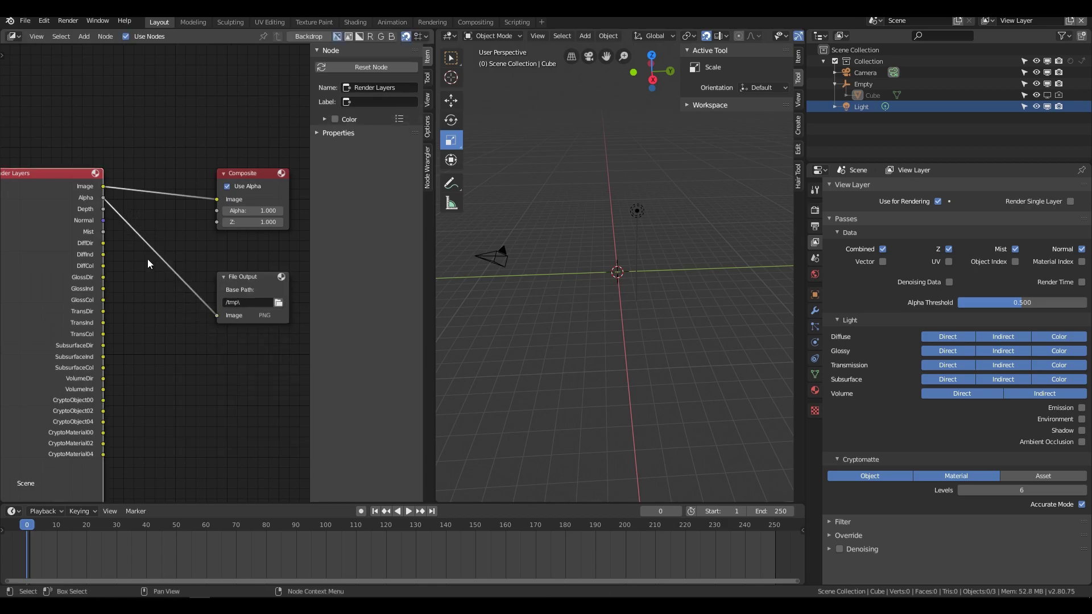
Duplicate the File Output node below the original and connect the Render Layers Depth output to the copy's Image input.
left_click(237, 281)
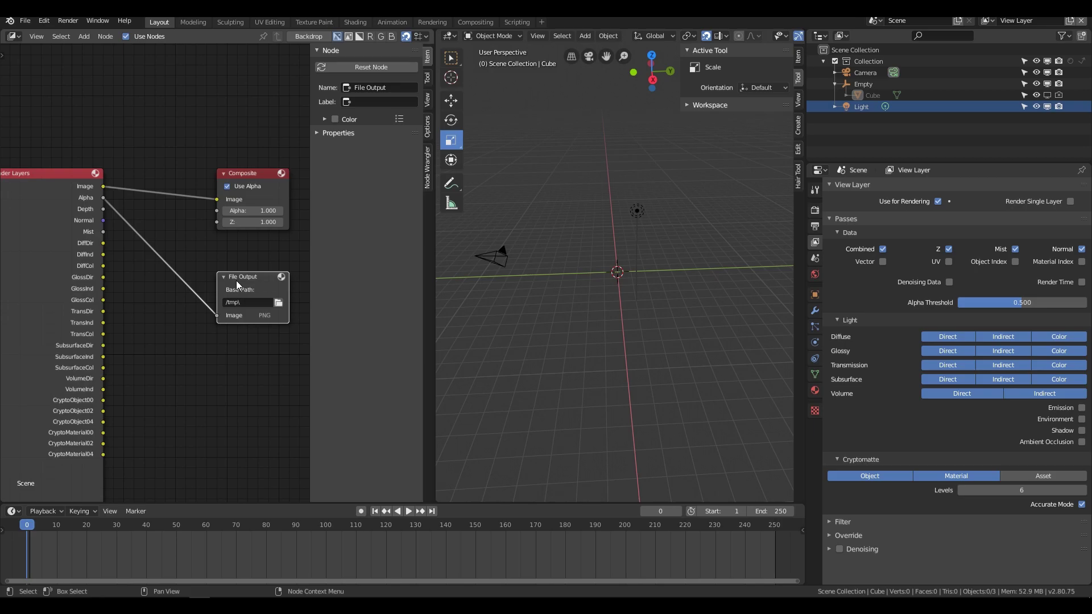
key("shift+d")
left_click(250, 395)
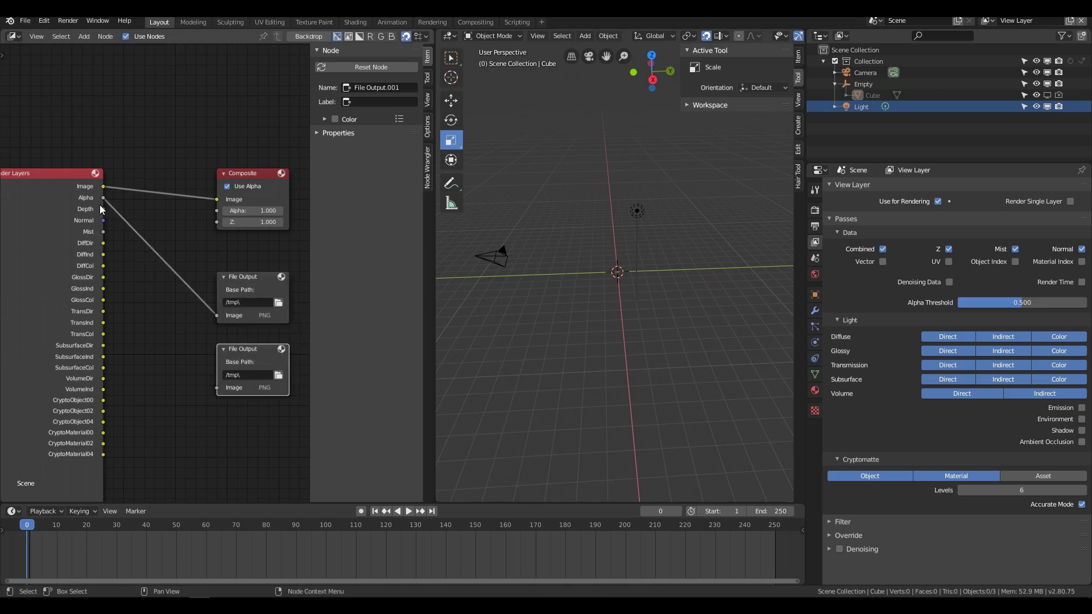
left_click_drag(103, 208, 217, 387)
Add a Mix node below the File Output nodes and connect the Render Layers Alpha and Depth outputs to its two Image inputs.
middle_click_drag(200, 419, 174, 363)
key("shift+a")
left_click(174, 363)
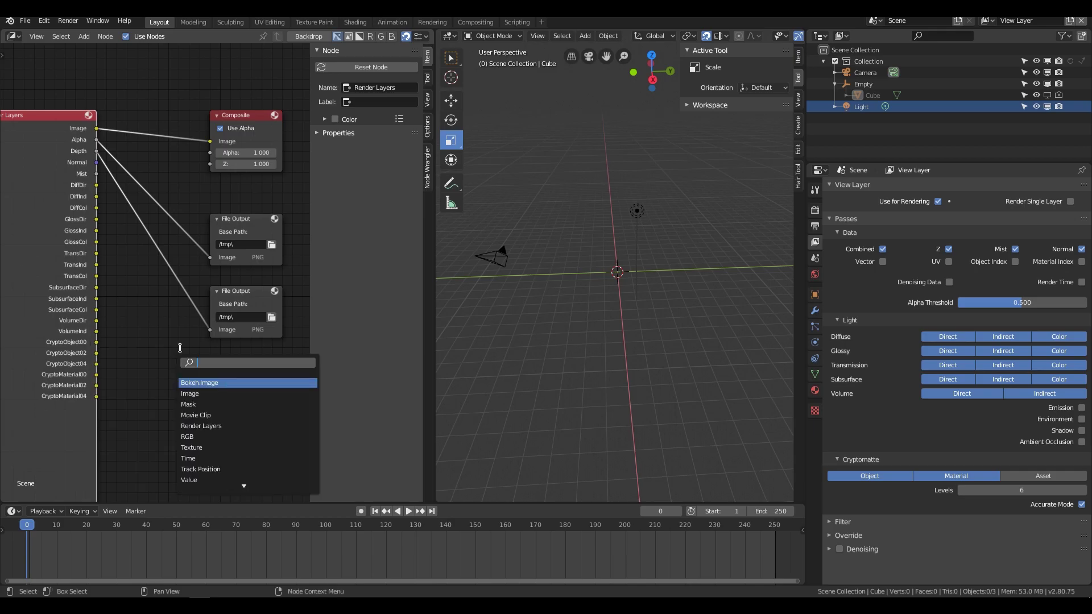
type("mix")
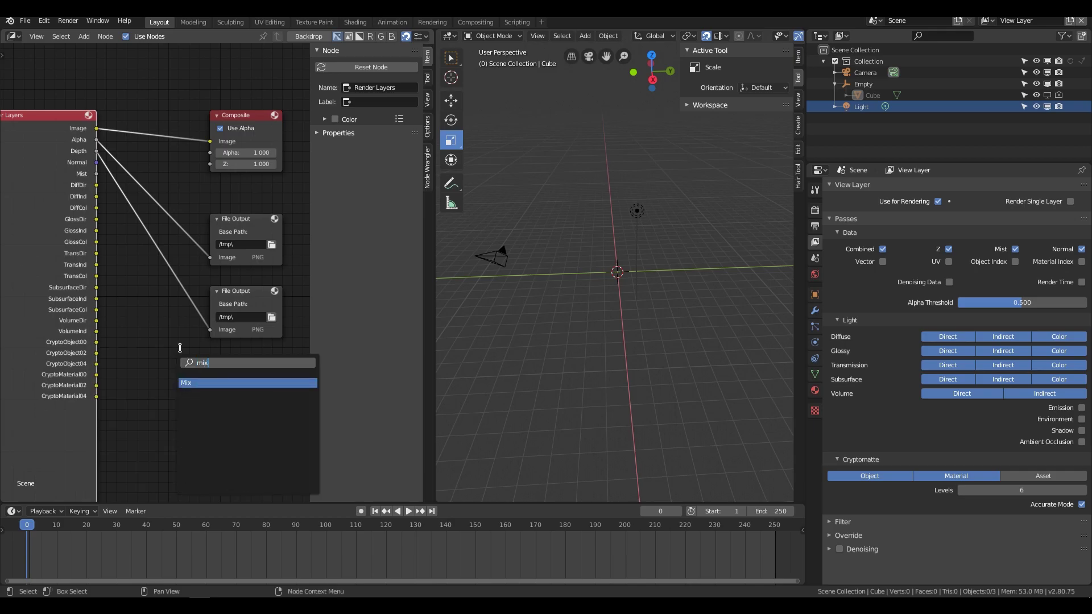
left_click(188, 384)
left_click(167, 376)
left_click_drag(97, 140, 168, 449)
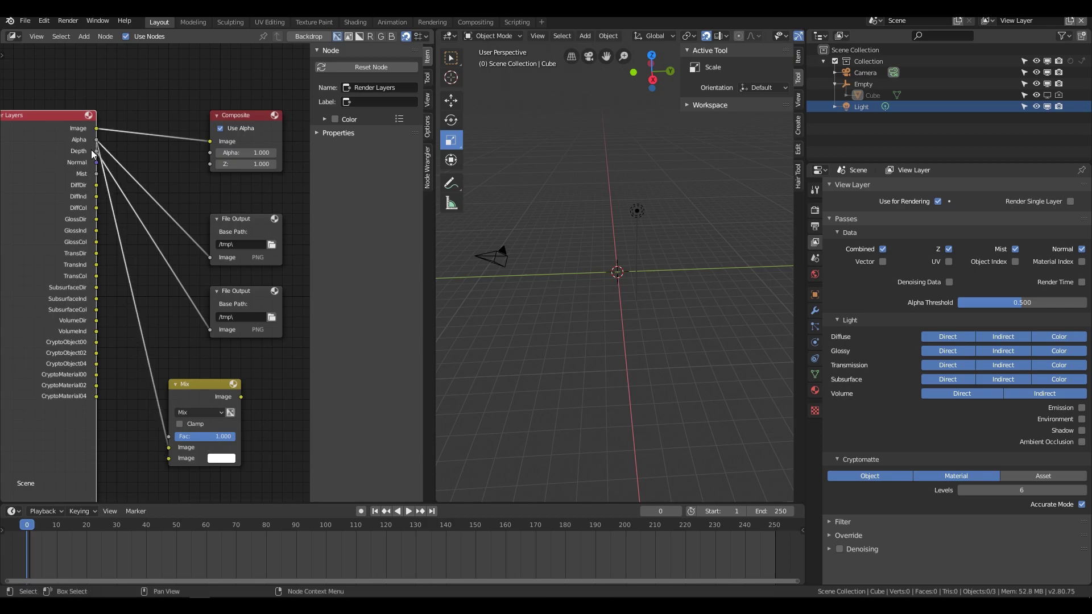
left_click_drag(96, 154, 168, 458)
Duplicate a File Output node beside the Mix node and connect the Mix node's Image output to the copy.
middle_click_drag(168, 458, 131, 451)
left_click(196, 278)
key("shift+d")
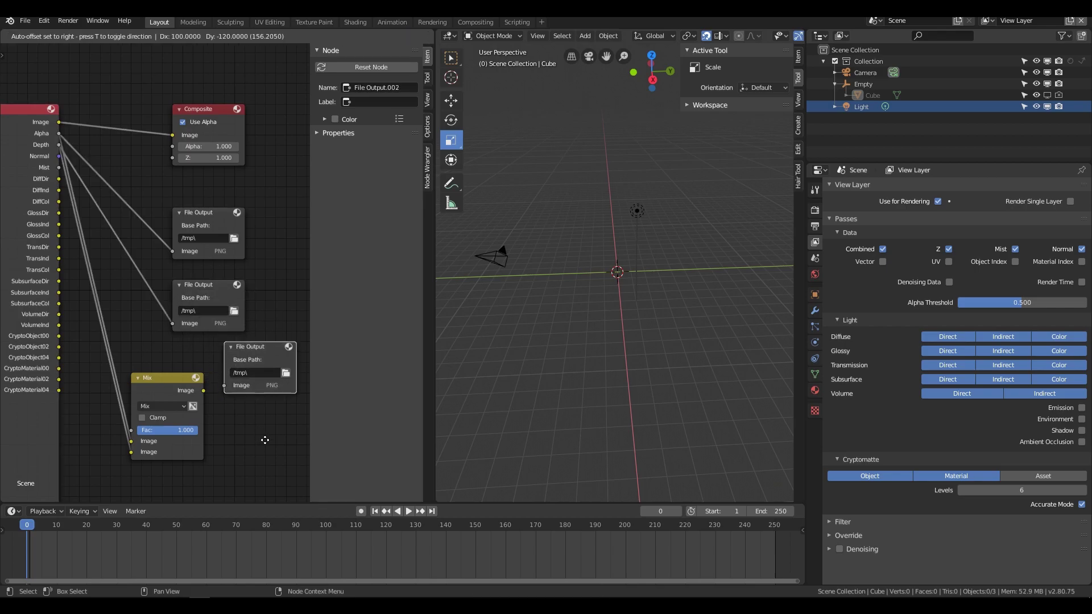
left_click(241, 441)
left_click_drag(205, 391, 225, 406)
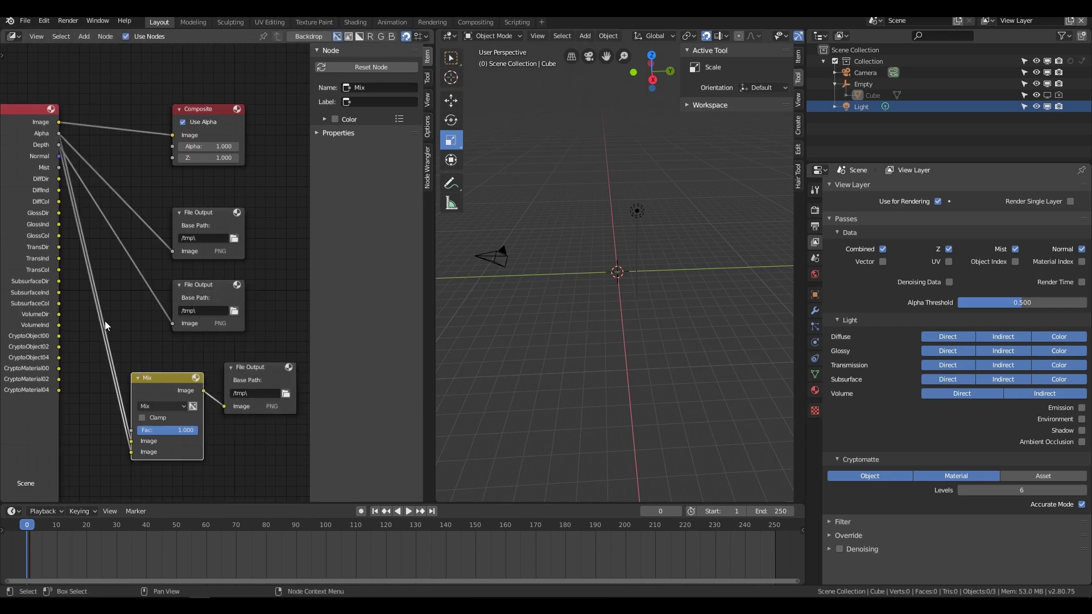
Align the File Output node fed by the Mix node beneath the other two File Output nodes.
middle_click_drag(101, 300, 183, 283)
left_click_drag(105, 94, 43, 73)
left_click_drag(222, 371, 170, 349)
scroll(194, 358, "down", 3)
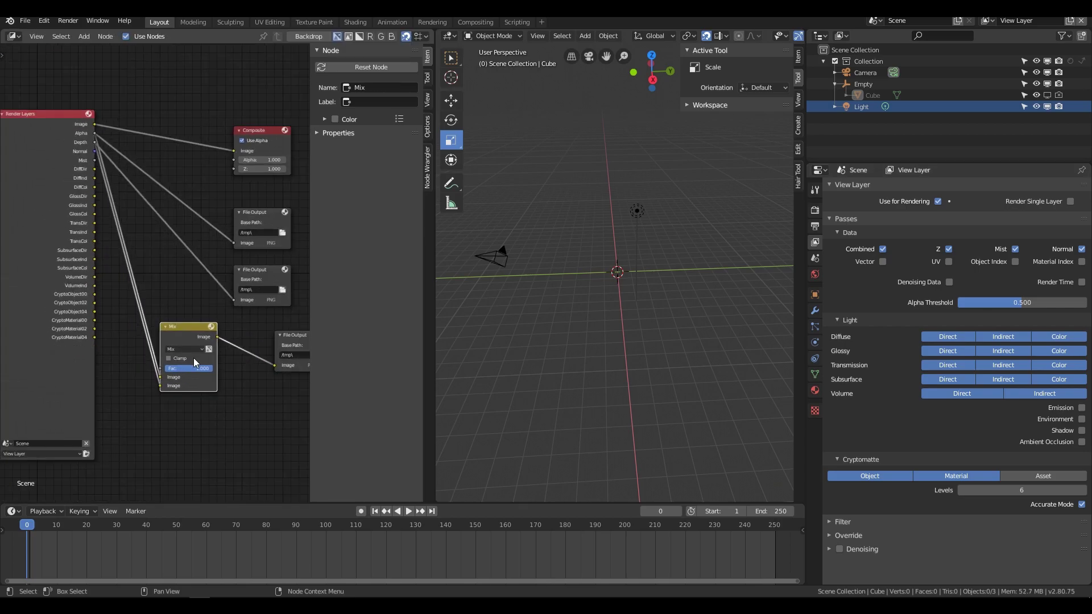
middle_click_drag(224, 360, 183, 370)
left_click_drag(260, 346, 217, 337)
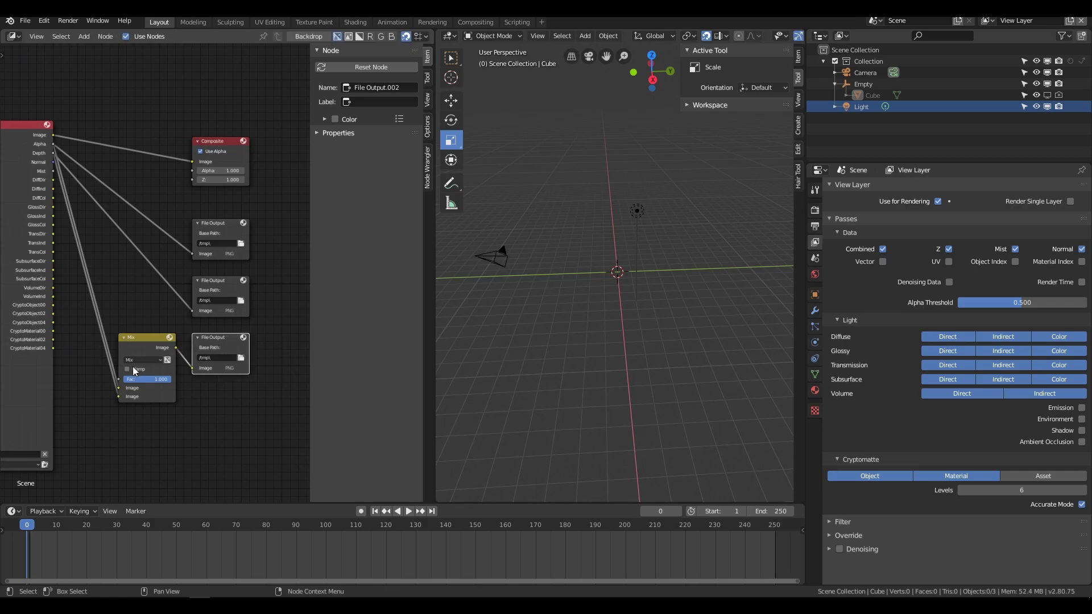
middle_click_drag(140, 364, 180, 377)
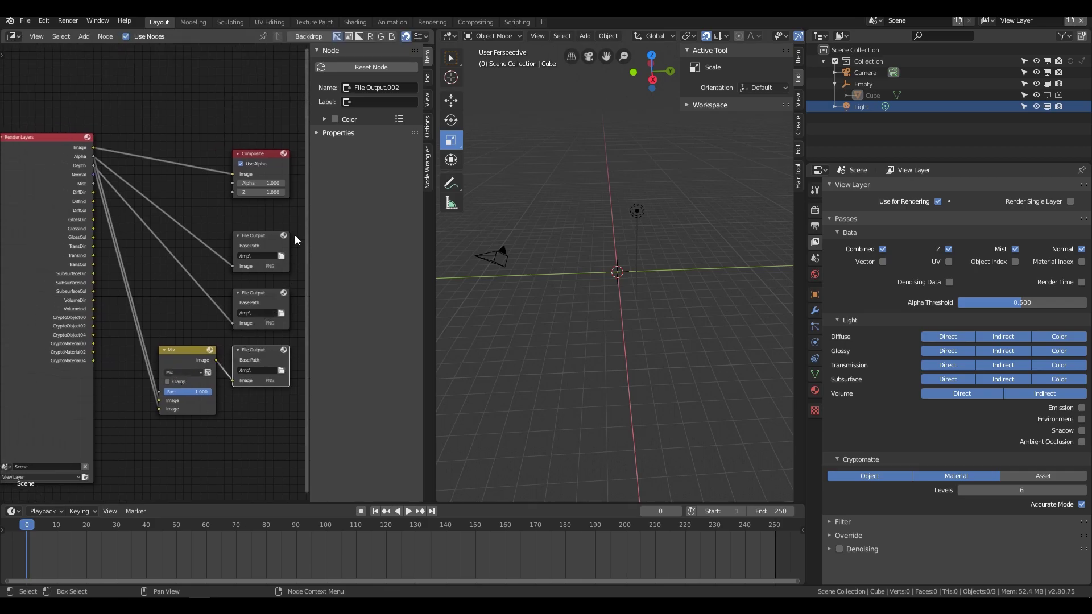
middle_click_drag(235, 305, 247, 298)
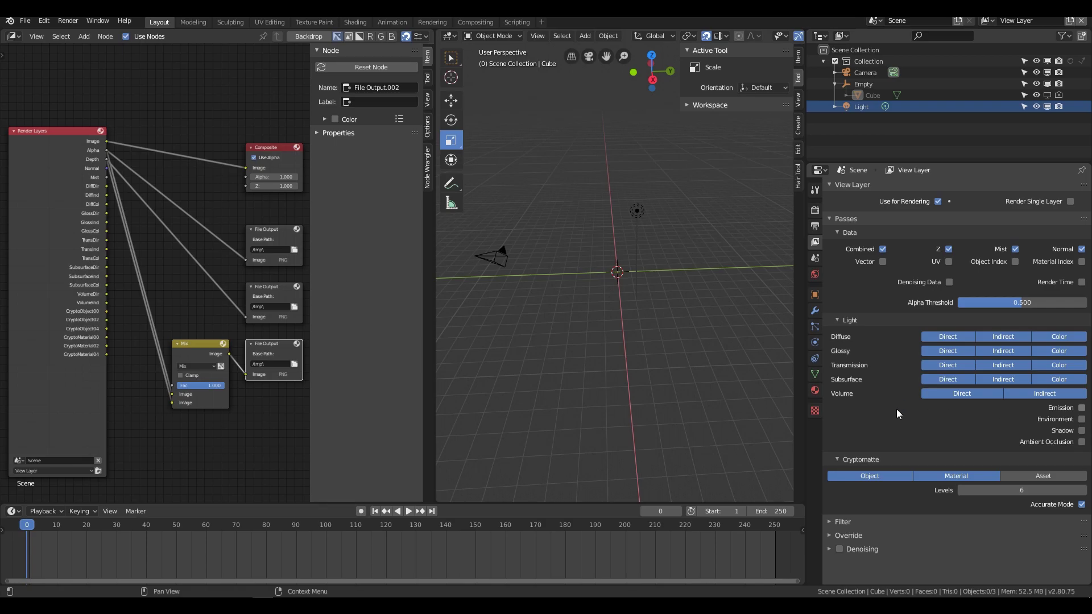
Show the scene's render properties and expand the Light Paths settings.
left_click(815, 211)
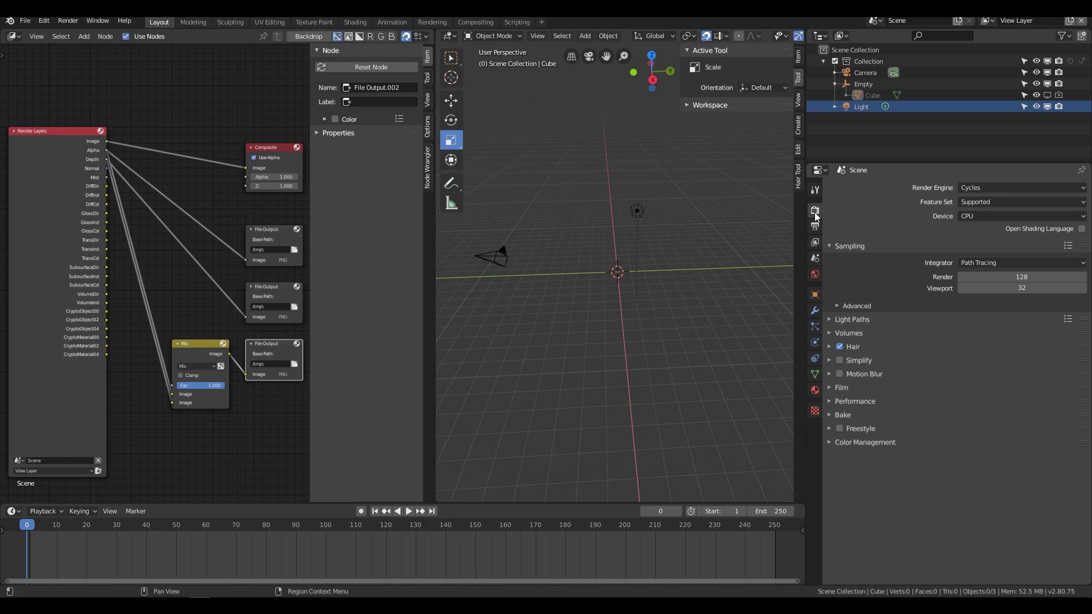
left_click(836, 320)
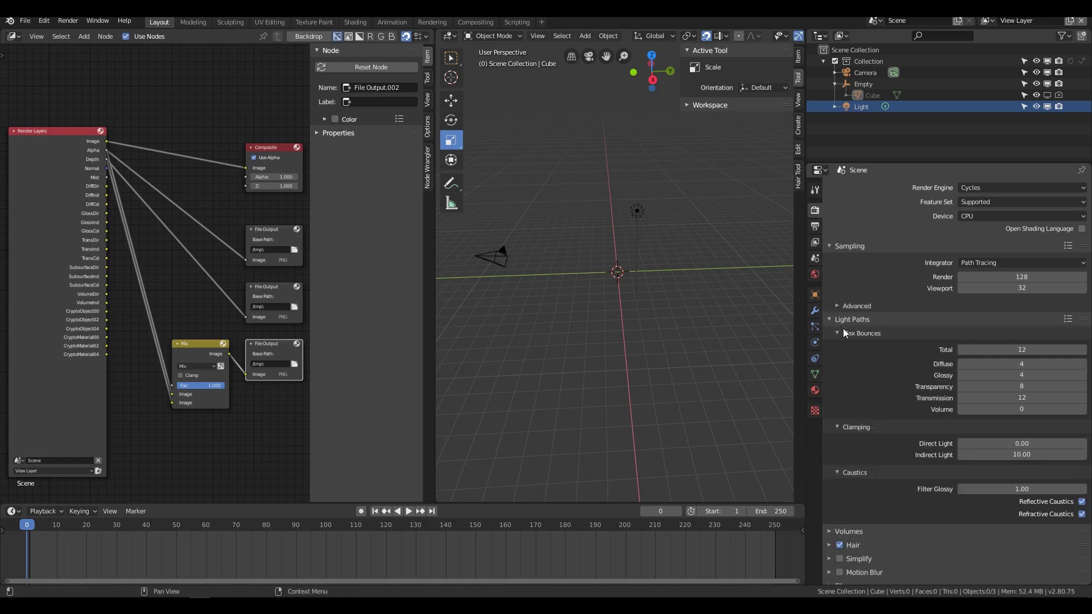
Switch the render engine to Eevee to compare its settings, return to Cycles, and review the available engines.
left_click(998, 191)
left_click(995, 202)
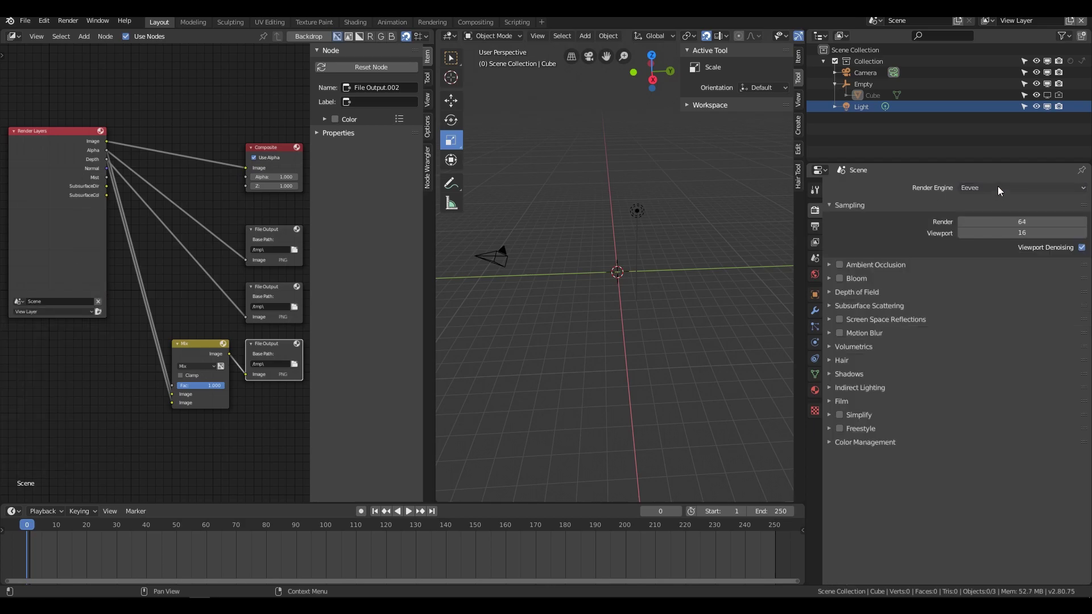
left_click(1001, 189)
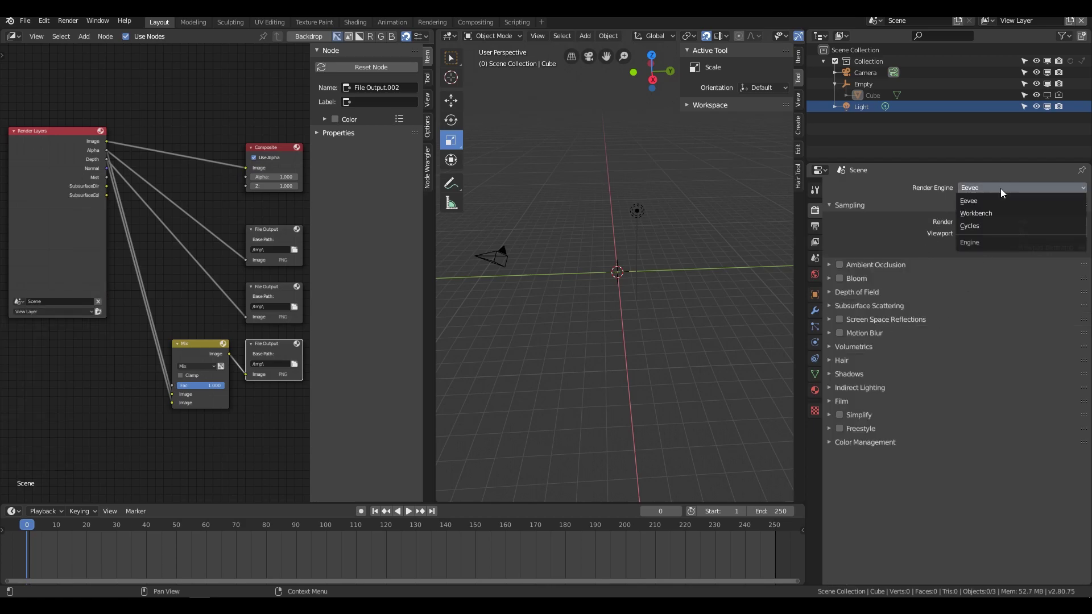
left_click(984, 223)
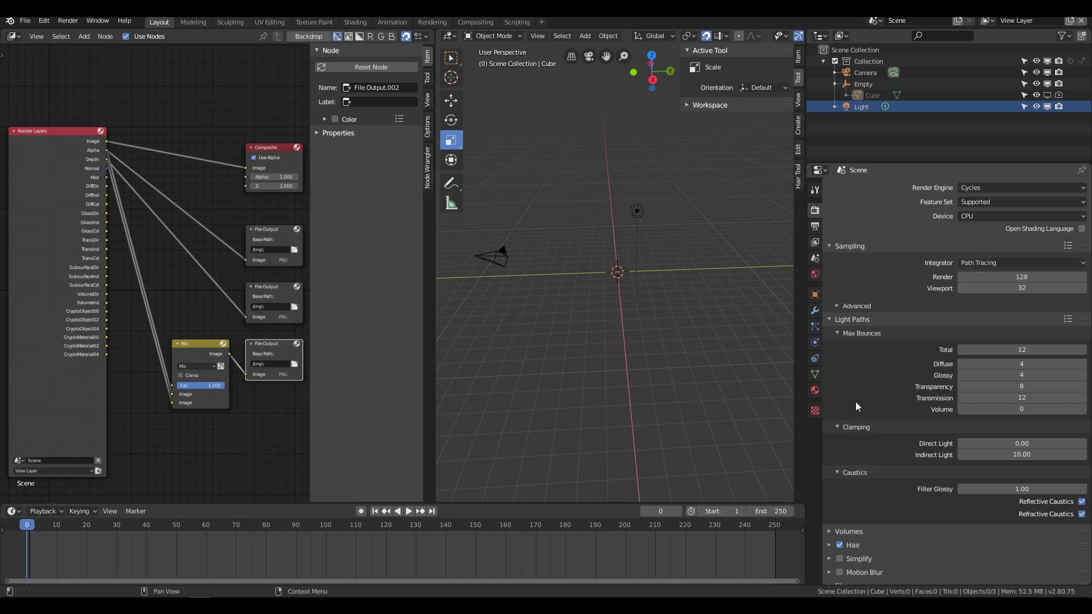
left_click(1005, 187)
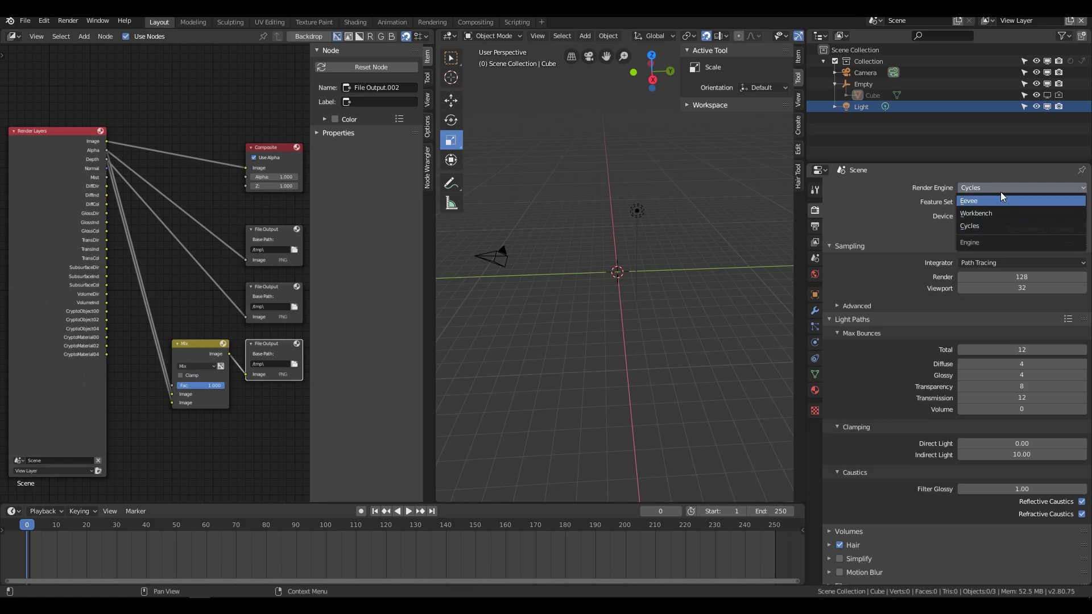
left_click(1001, 188)
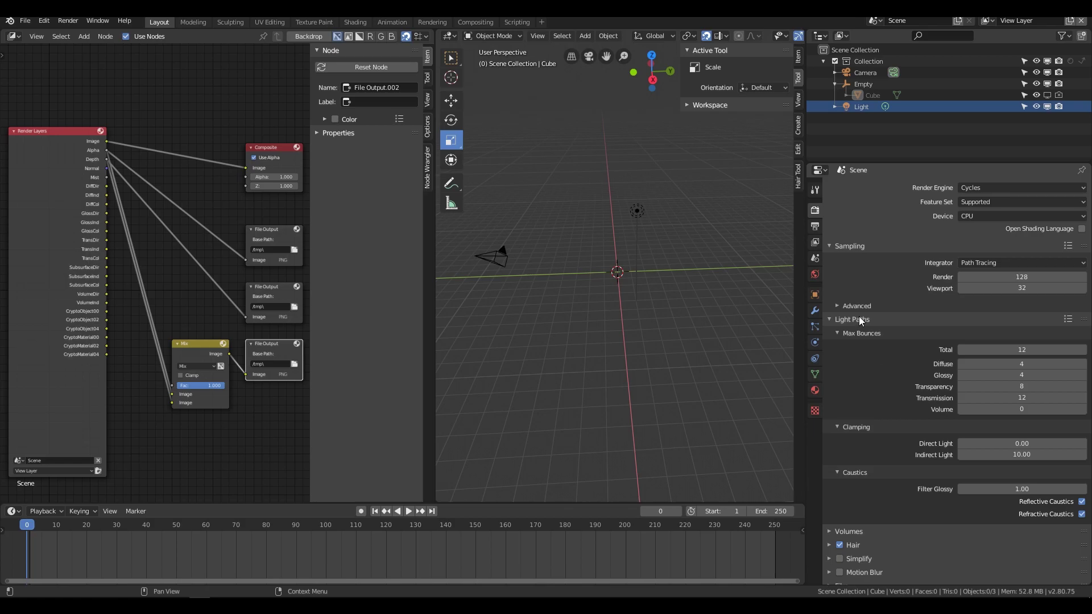
Collapse the Clamping and Caustics settings under Light Paths.
scroll(846, 438, "down", 3)
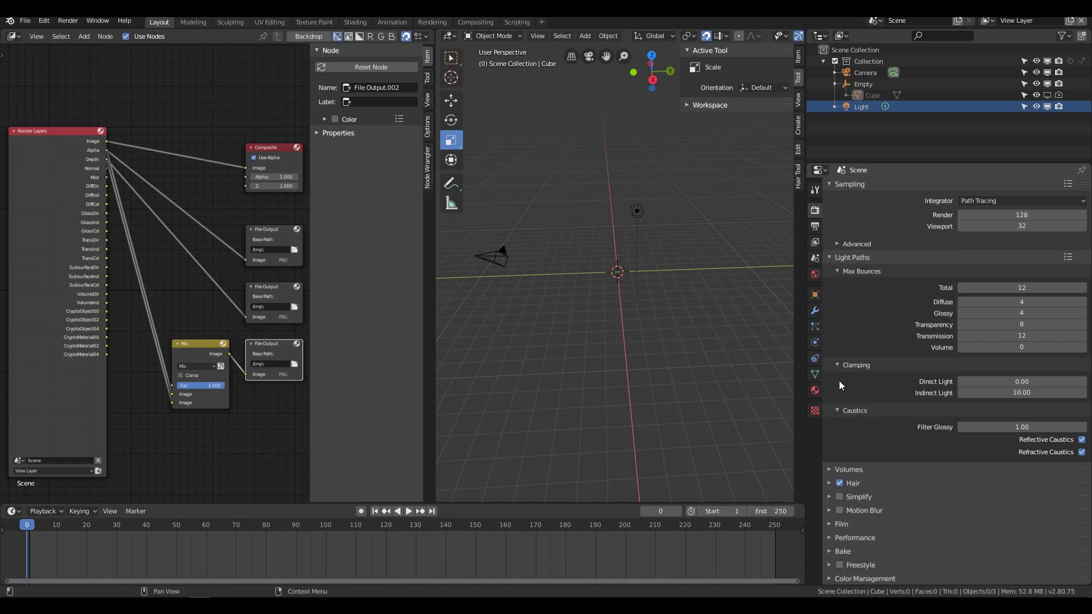
left_click(837, 365)
left_click(831, 405)
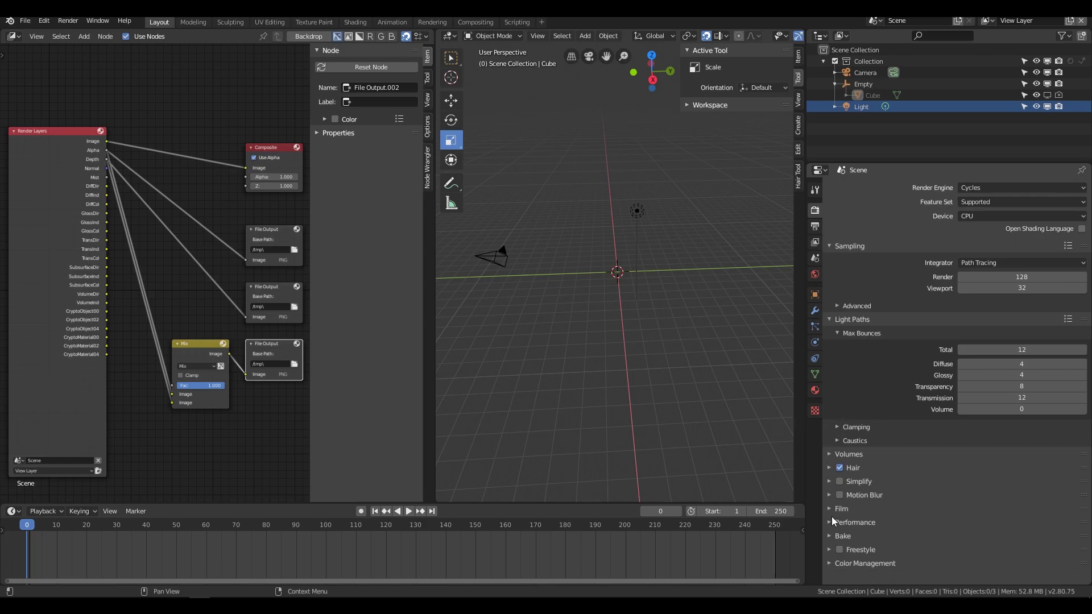
Show the scene's output properties and locate the Viewport Render Image and Viewport Render Animation commands for the 3D viewport.
left_click(814, 229)
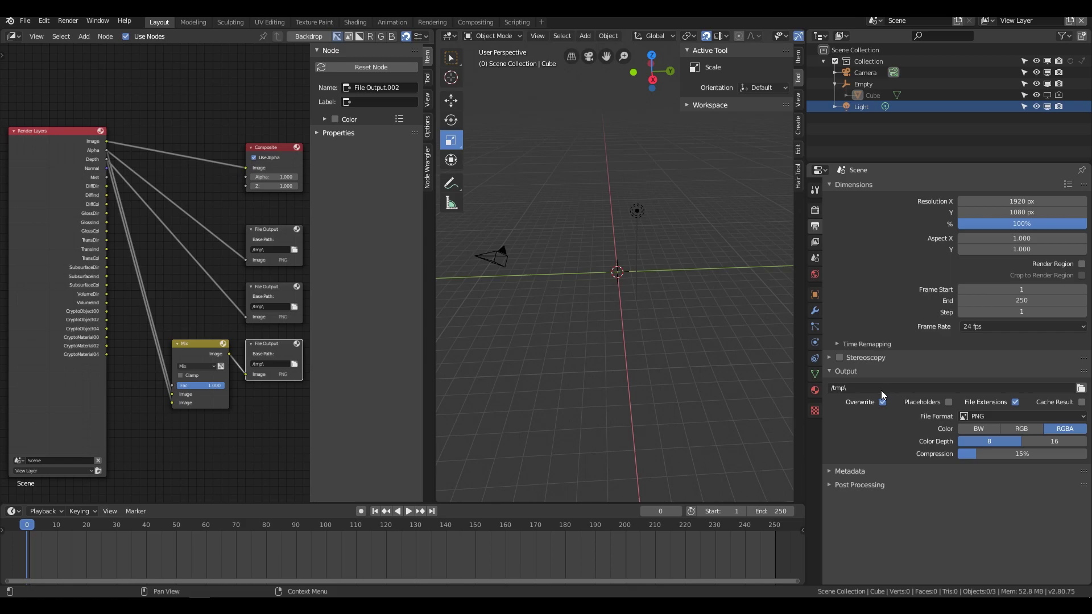
left_click(563, 36)
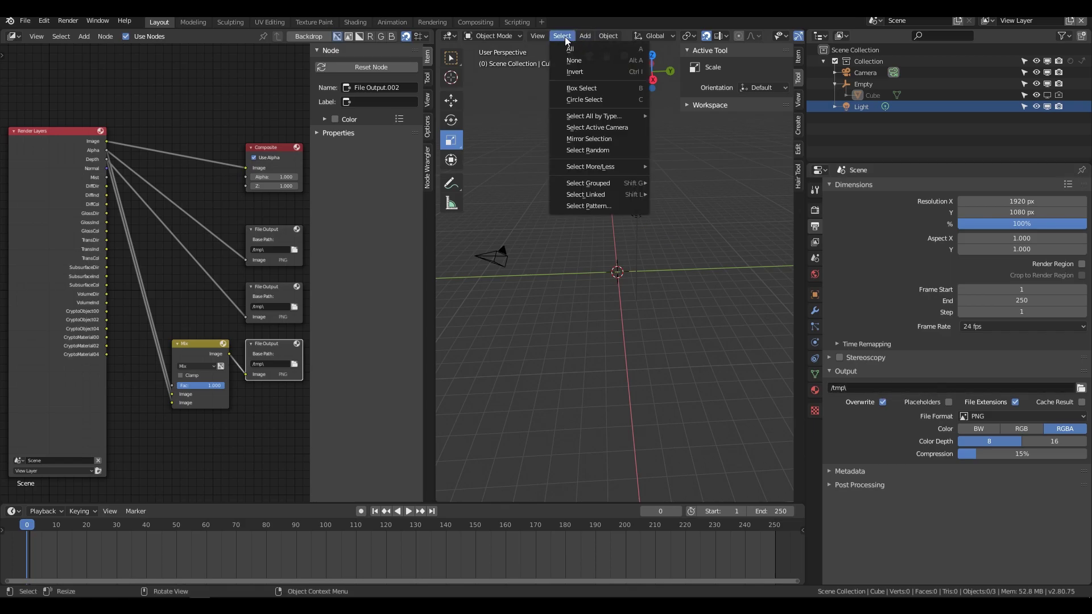
mouse_move(608, 40)
mouse_move(530, 33)
mouse_move(572, 265)
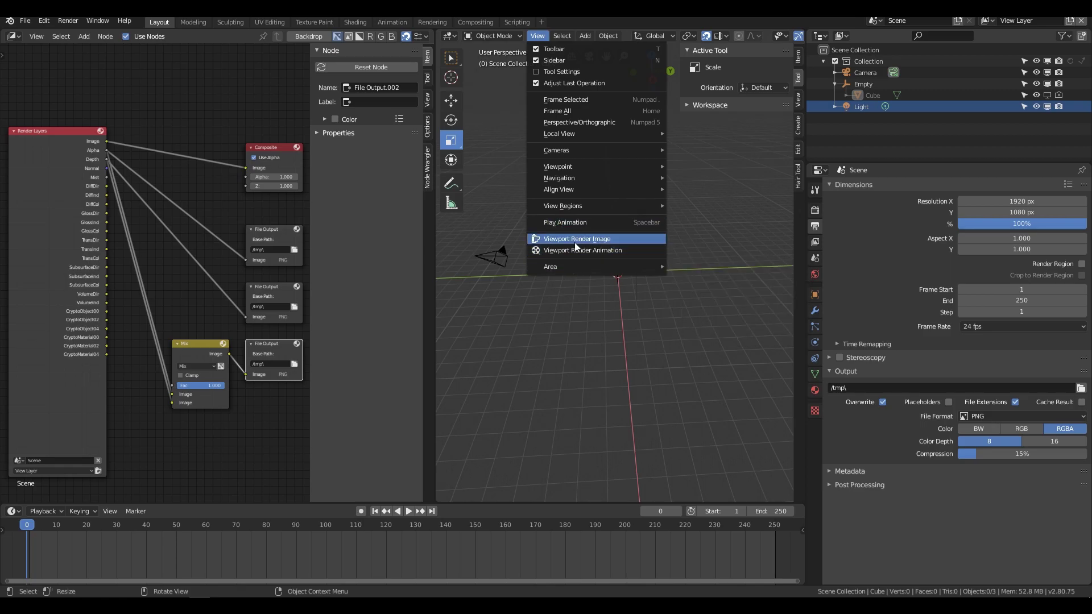